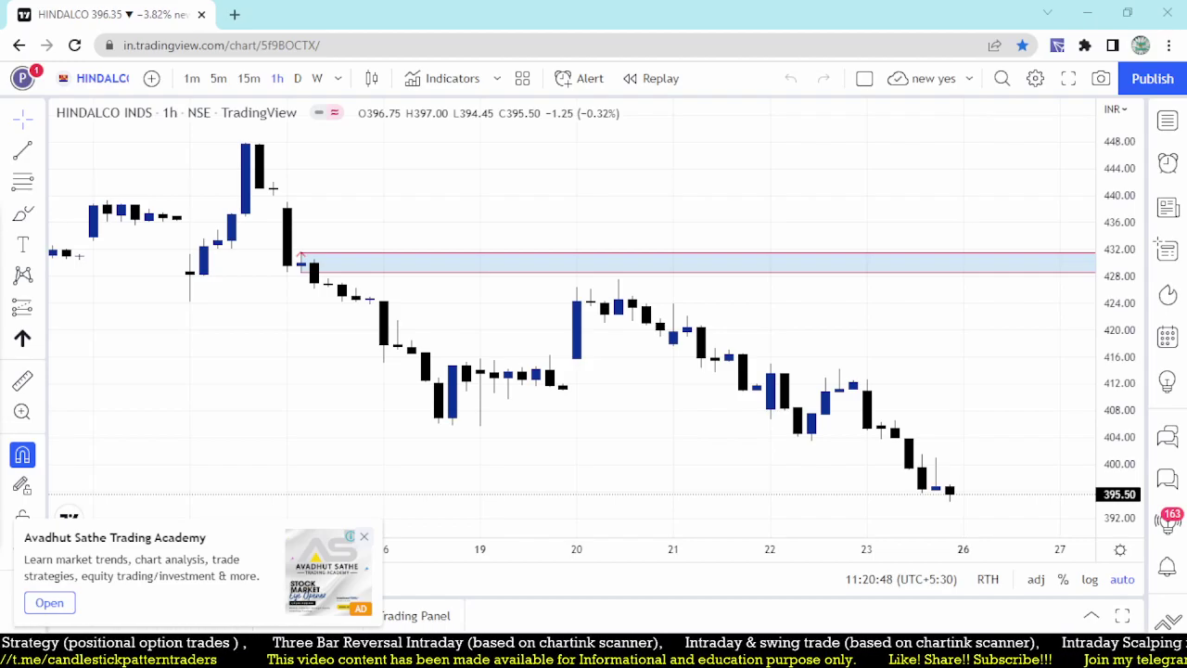
Dismiss the ad, open the Chartink website in a new browser tab and go to its Create Scan stock screener
left_click(365, 540)
left_click(234, 14)
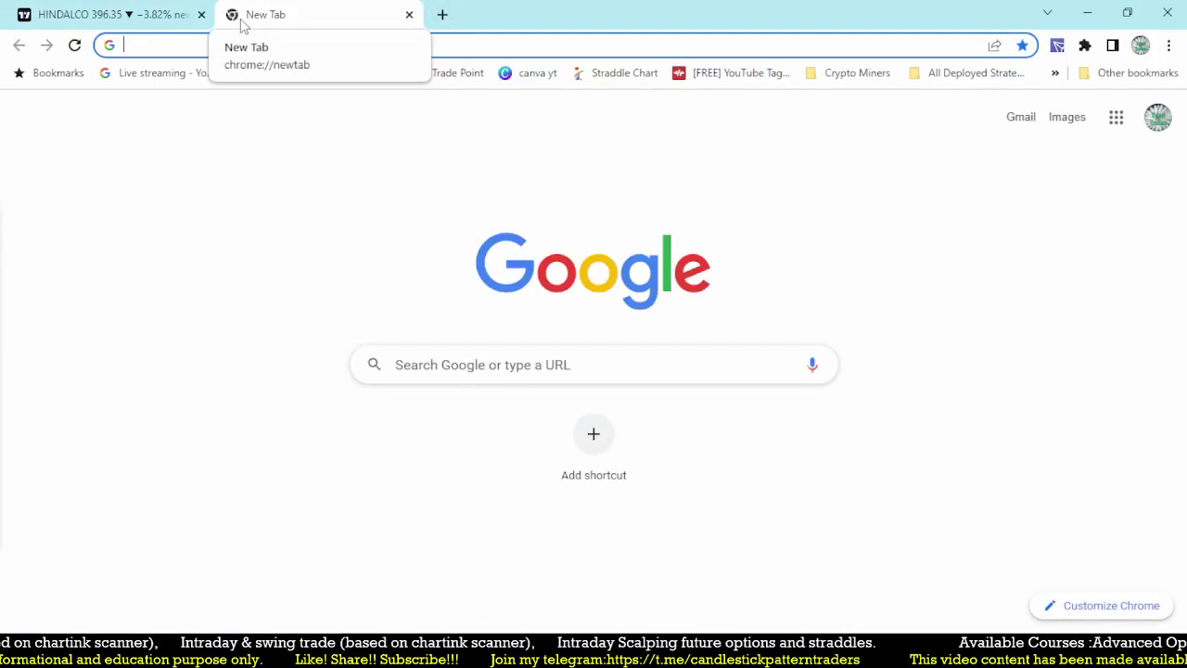
type("ch")
key("Return")
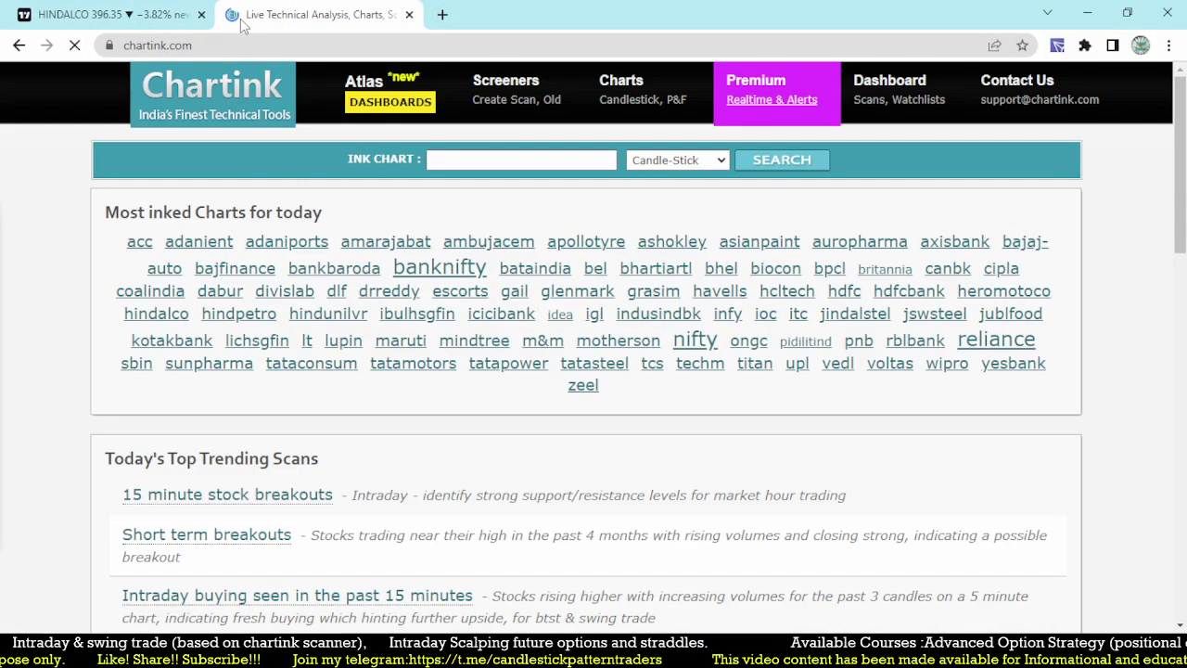
left_click(498, 104)
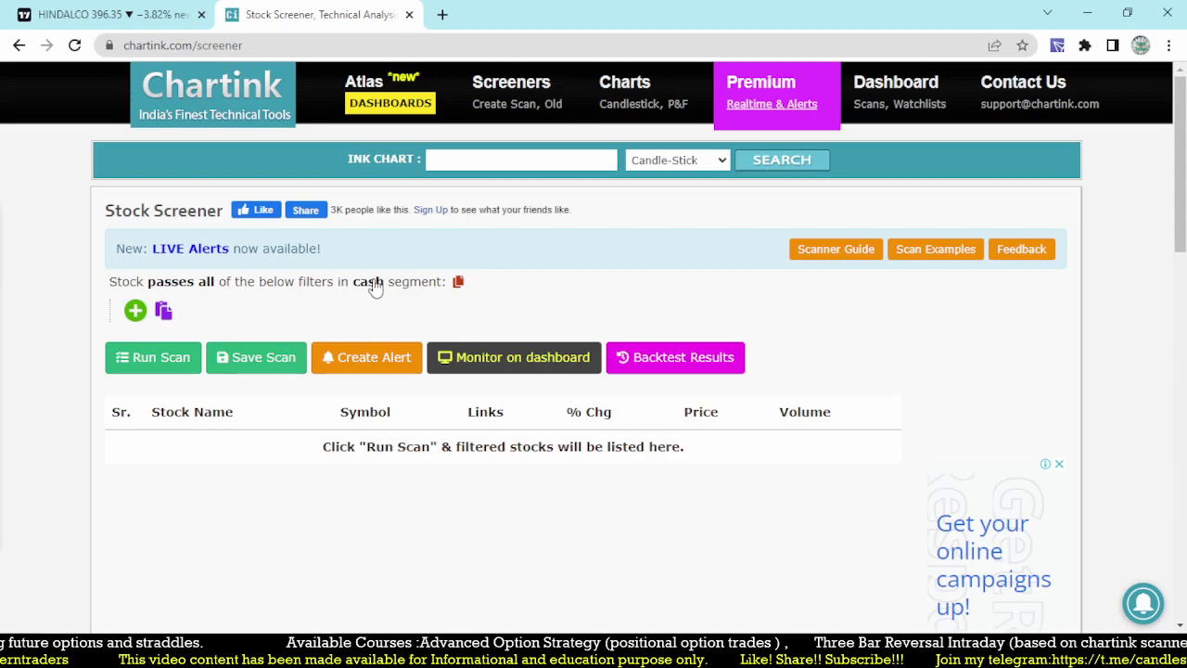
Set the scan's stock segment to futures and look through the other available segments without changing the choice
left_click(374, 288)
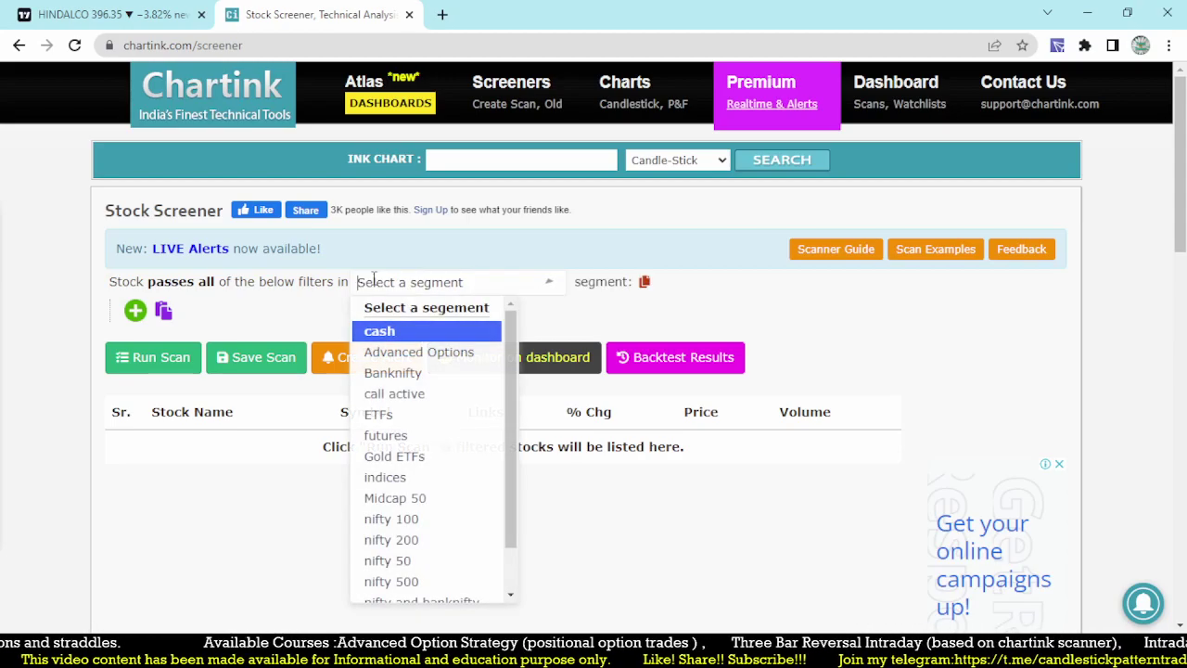
left_click(384, 436)
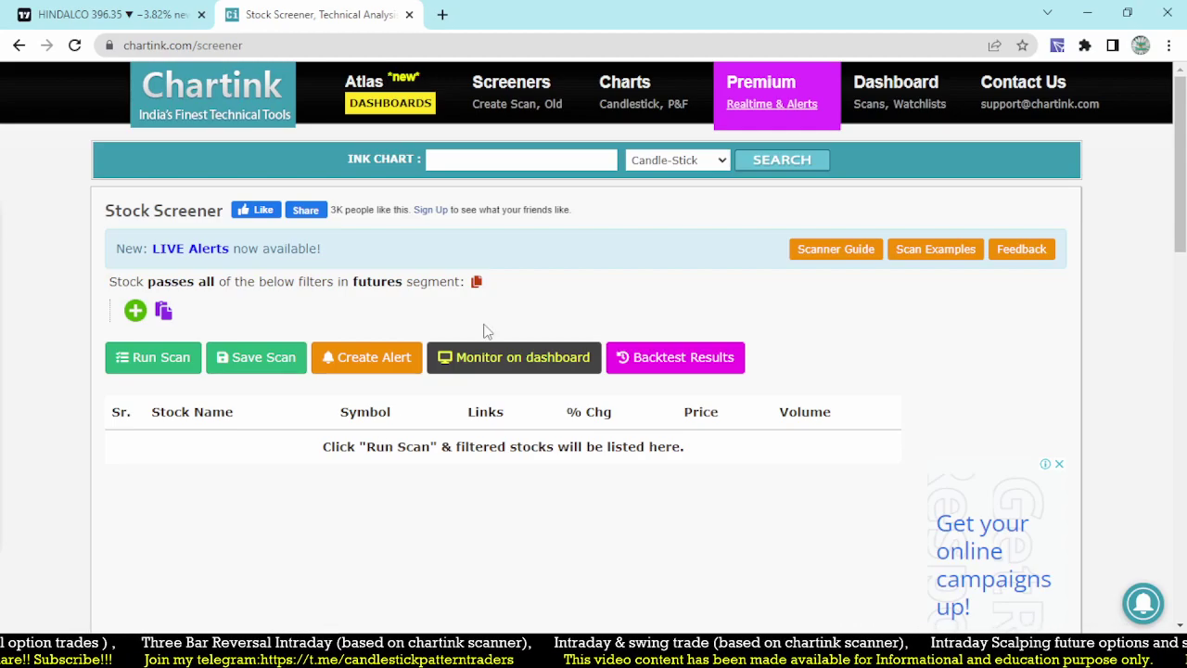
left_click(389, 292)
scroll(390, 485, "down", 4)
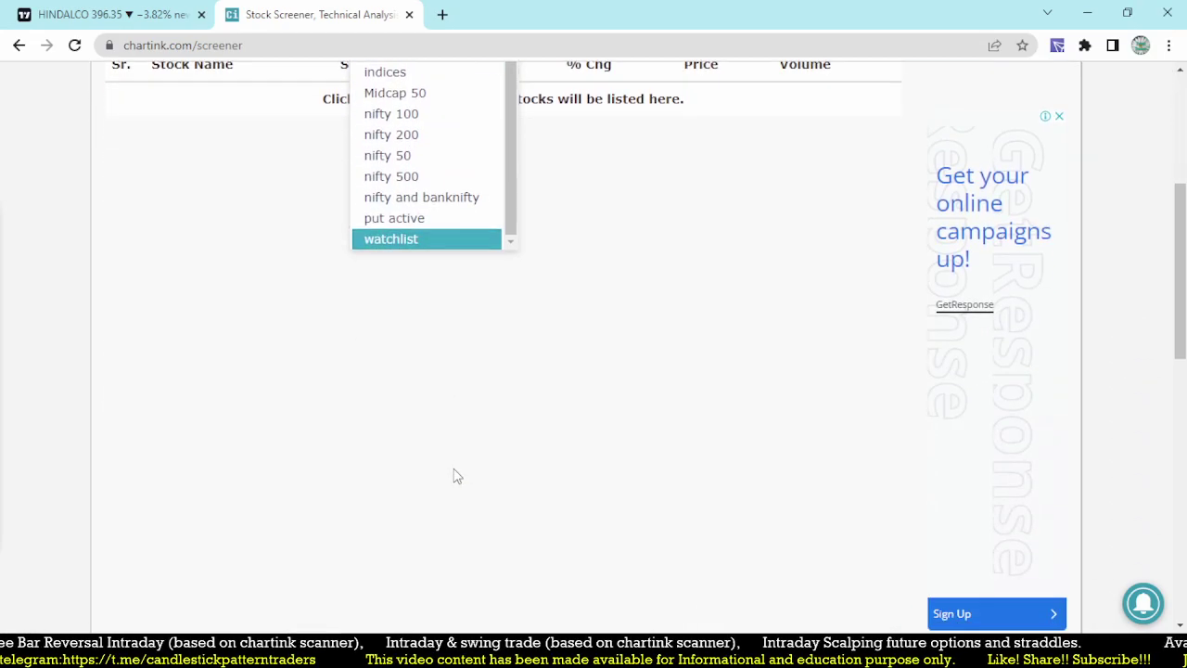
scroll(446, 227, "up", 2)
scroll(477, 386, "up", 4)
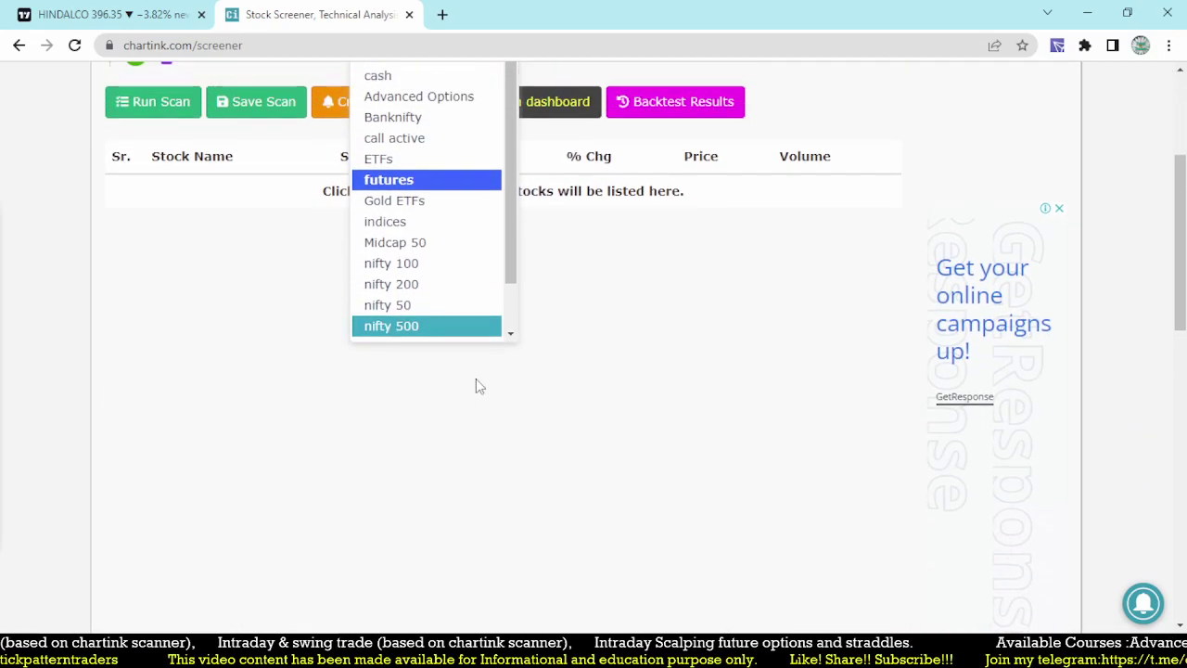
scroll(459, 436, "down", 1)
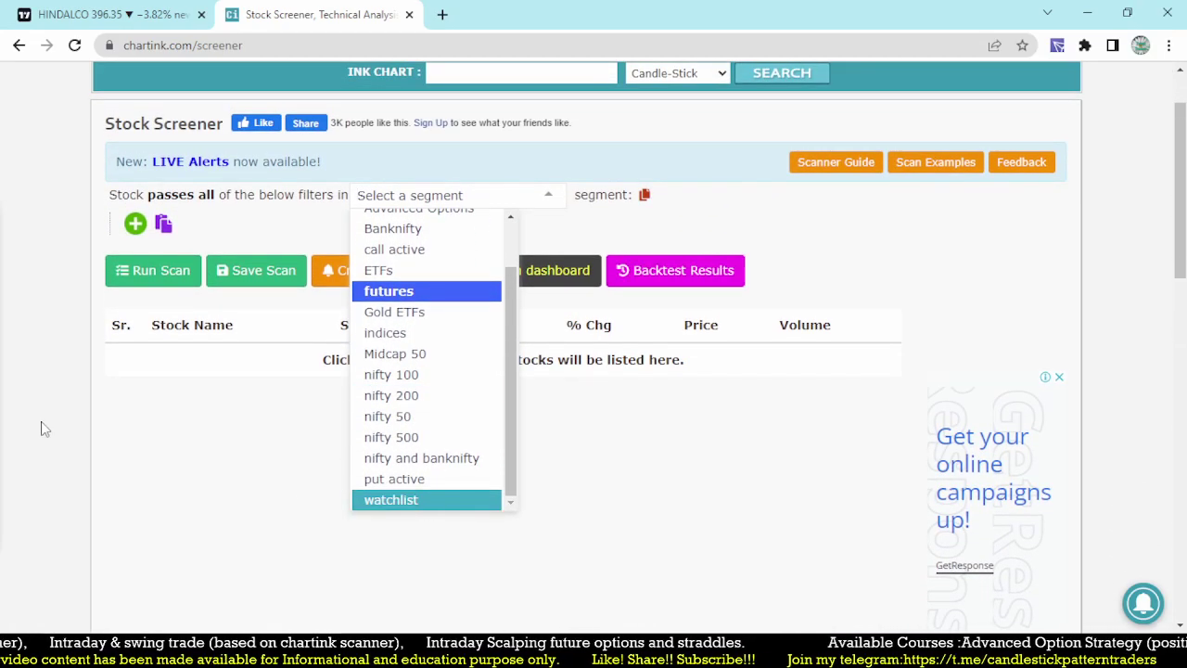
left_click(236, 524)
scroll(389, 382, "up", 1)
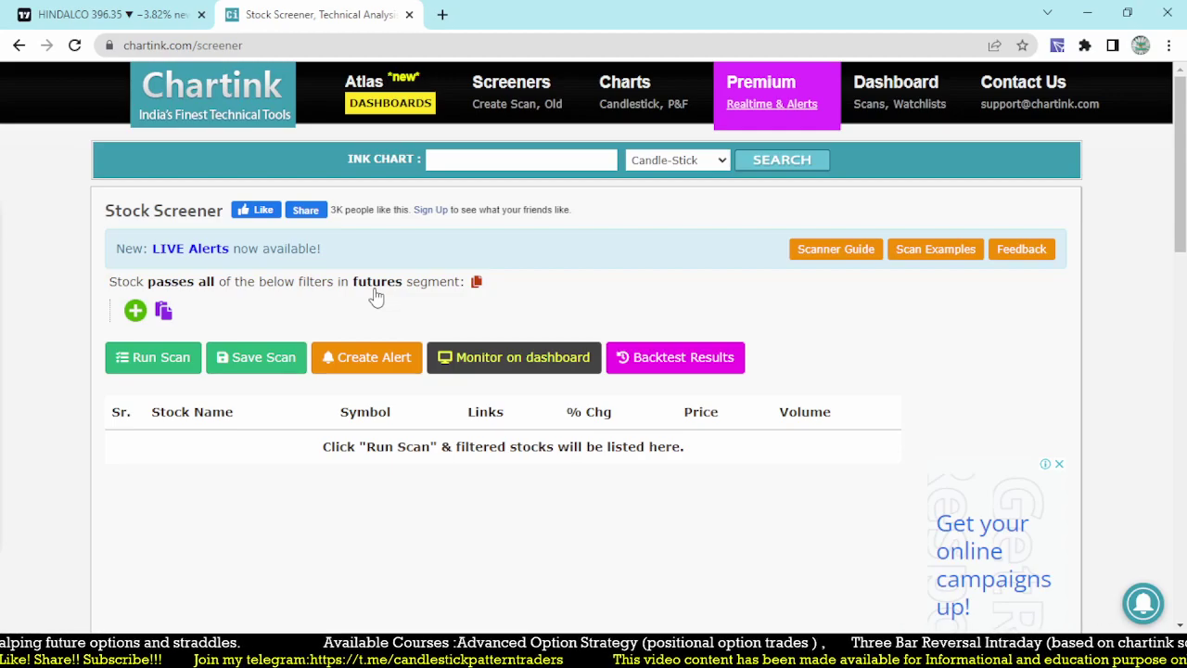
Switch to the HINDALCO chart on TradingView for a look and return to the Chartink screener
left_click(111, 14)
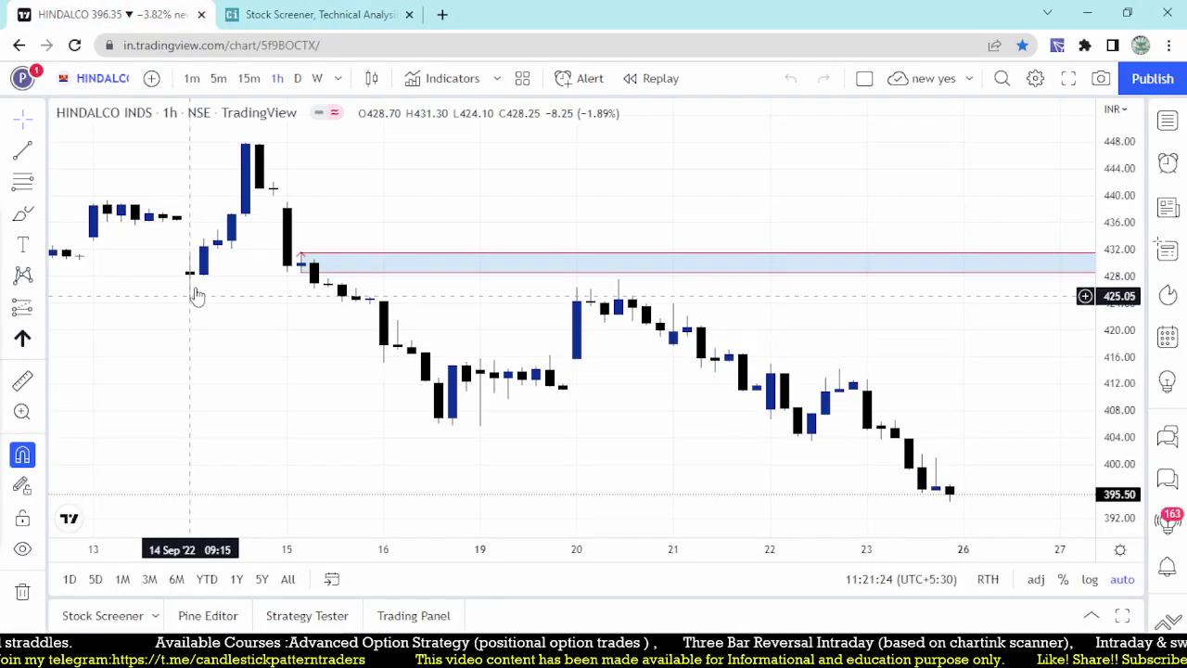
left_click(312, 10)
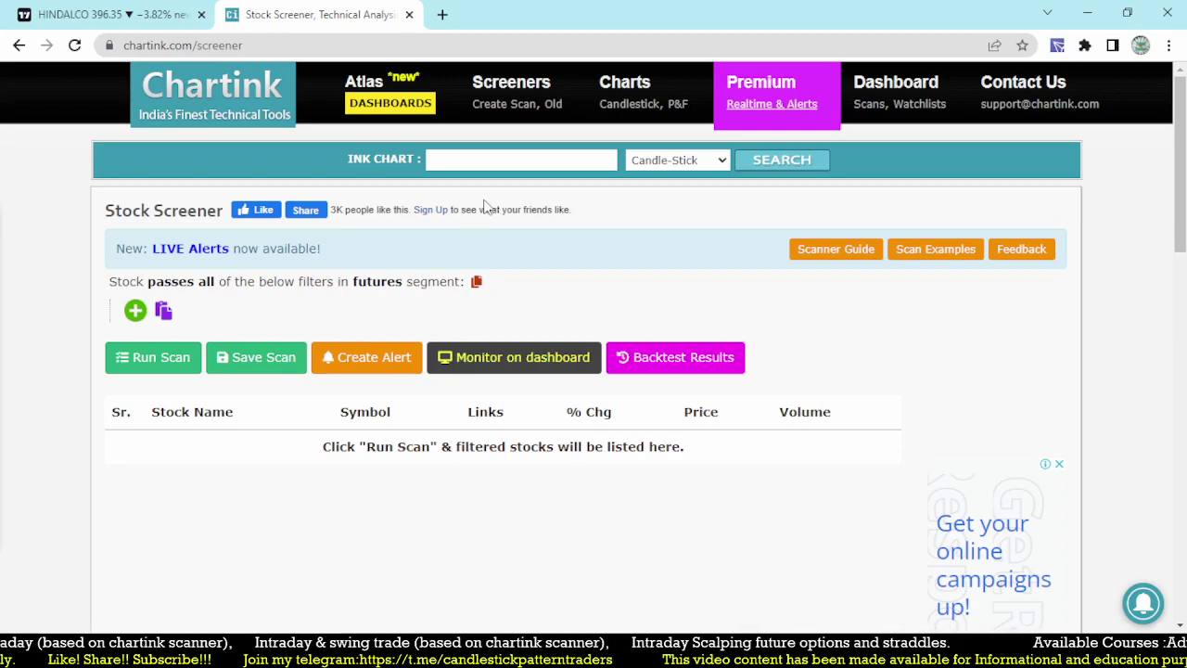
left_click(176, 13)
left_click(308, 11)
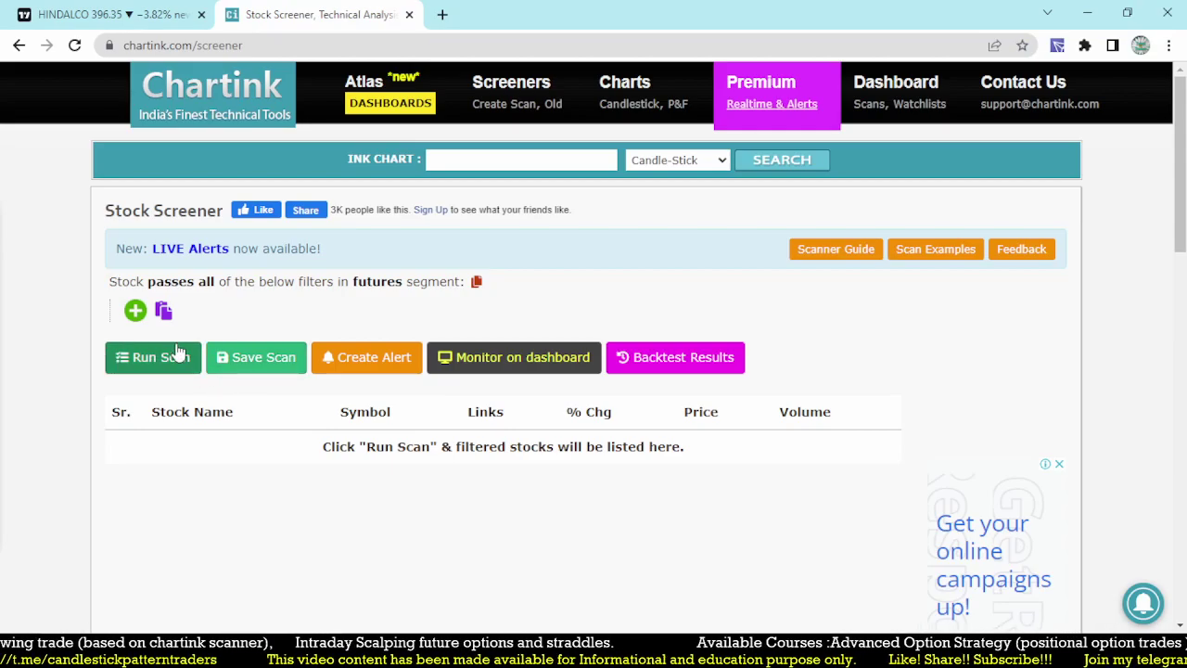
Add a filter condition to the scan with the stock attribute Close as its first measure
left_click(137, 312)
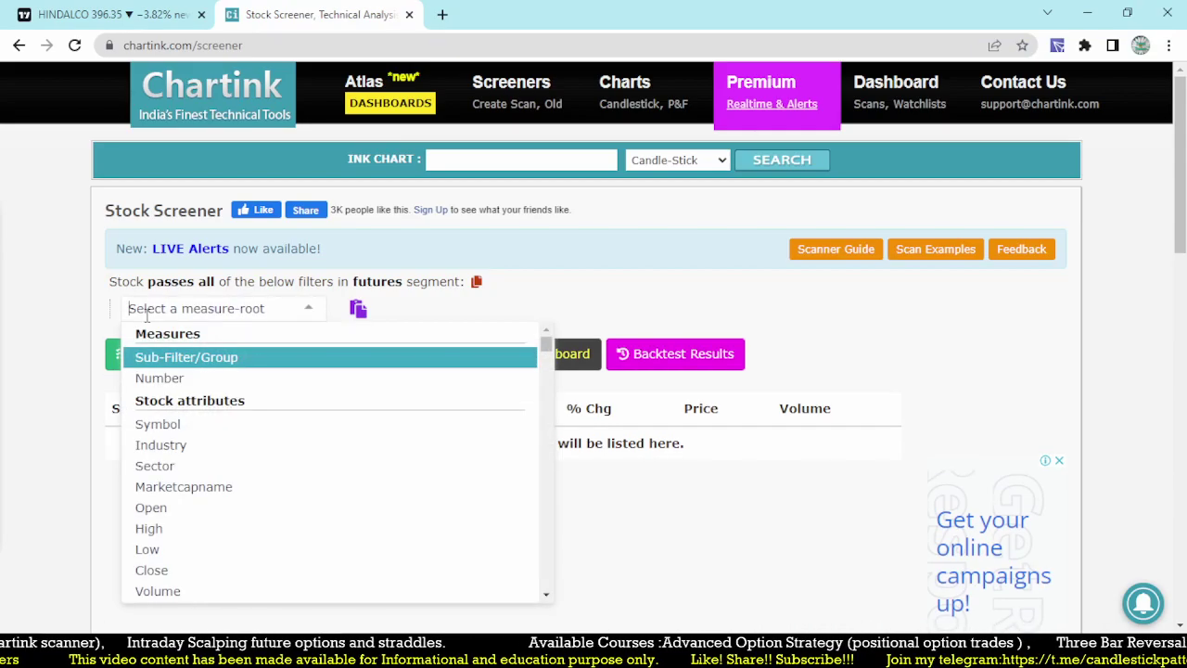
type("c")
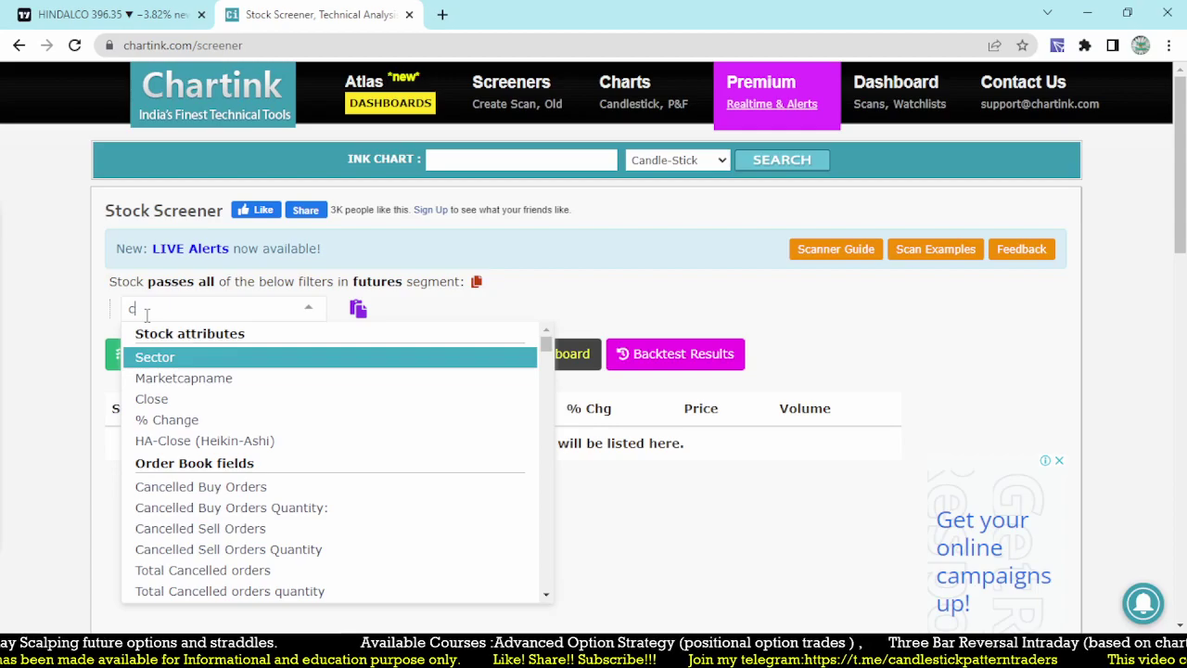
type("lo")
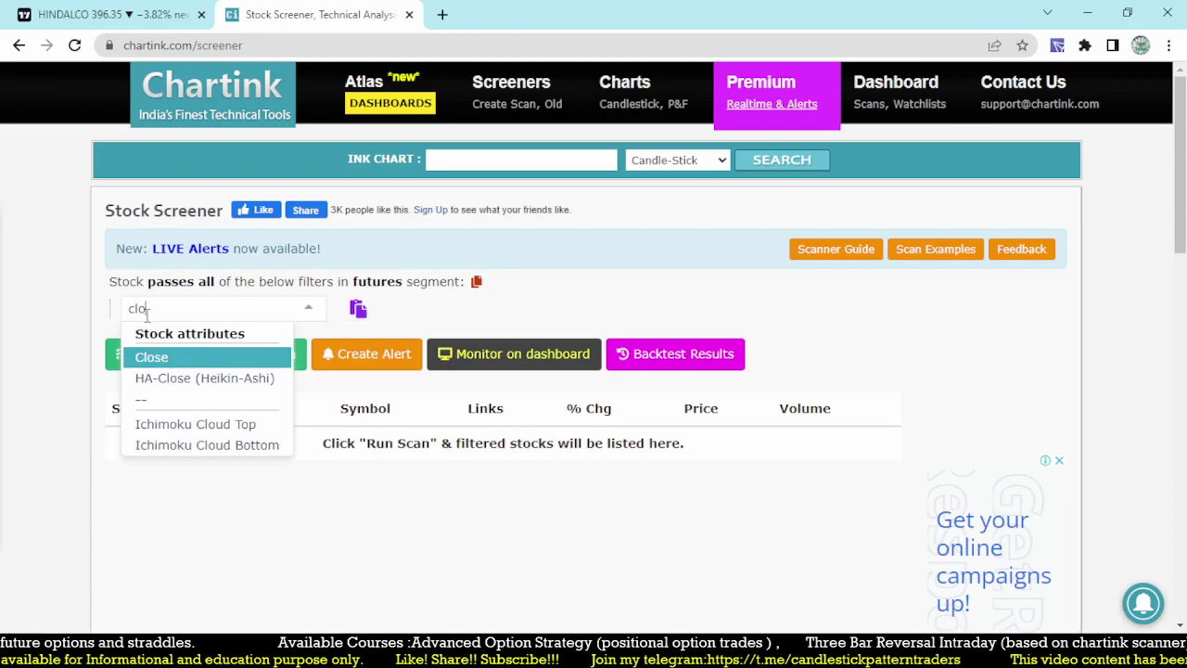
left_click(170, 359)
Set the Close measure to 5 minute candles with the offset =1 (first candle of the day)
left_click(144, 315)
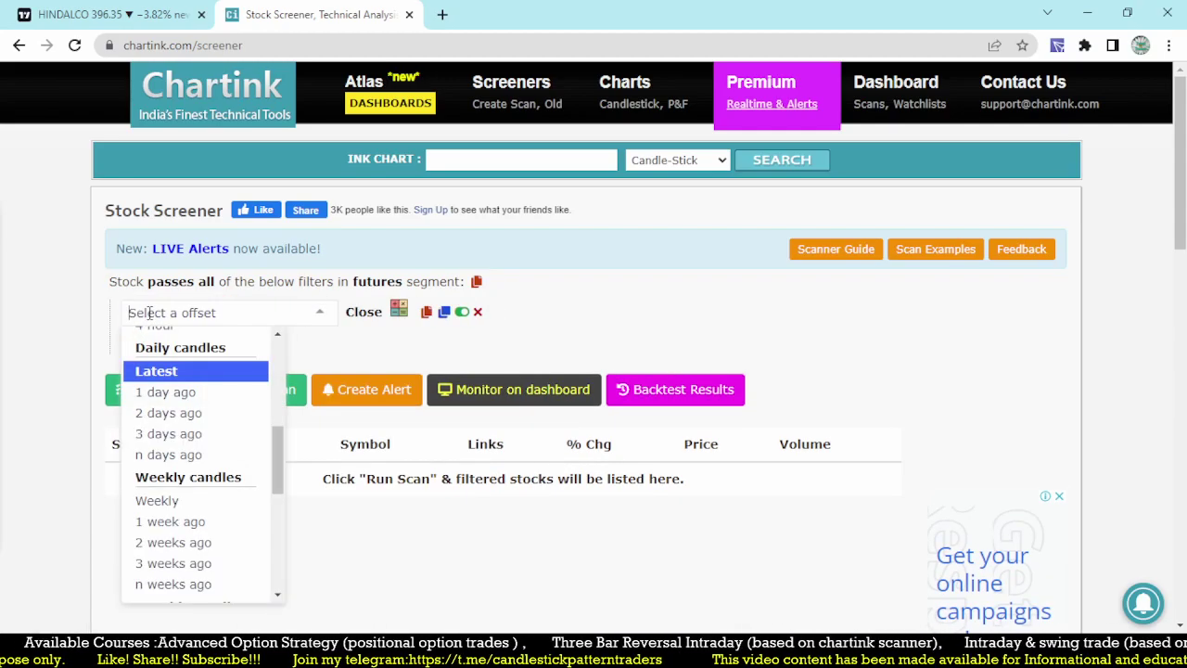
scroll(299, 513, "down", 2)
scroll(269, 341, "down", 3)
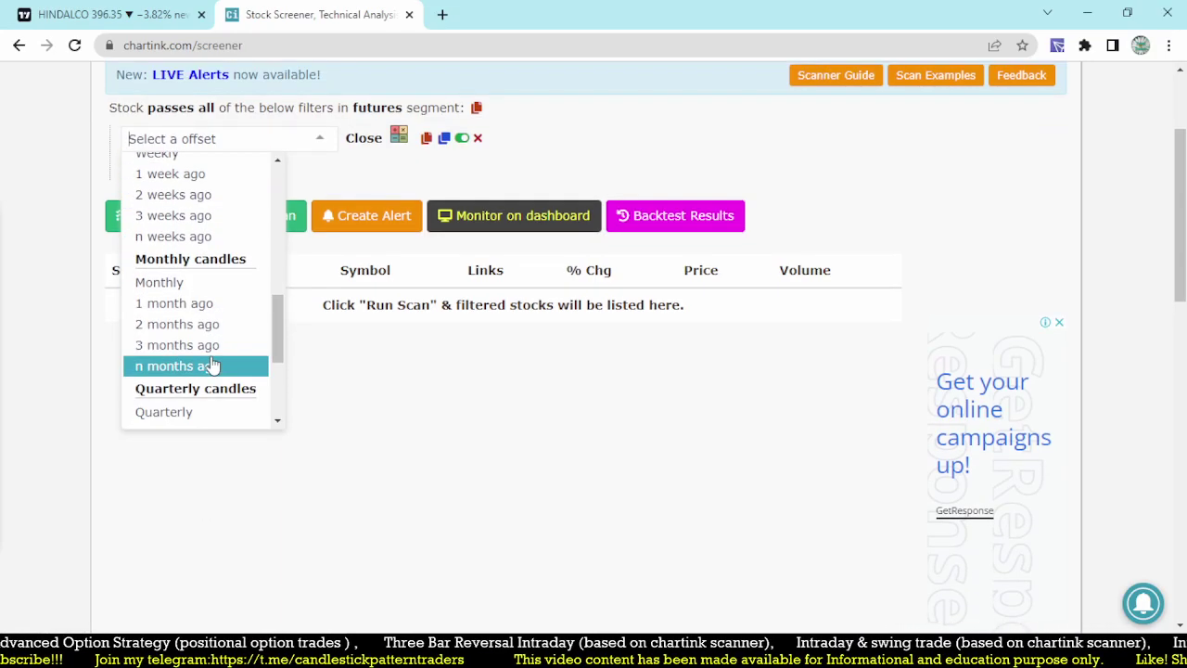
scroll(208, 357, "up", 7)
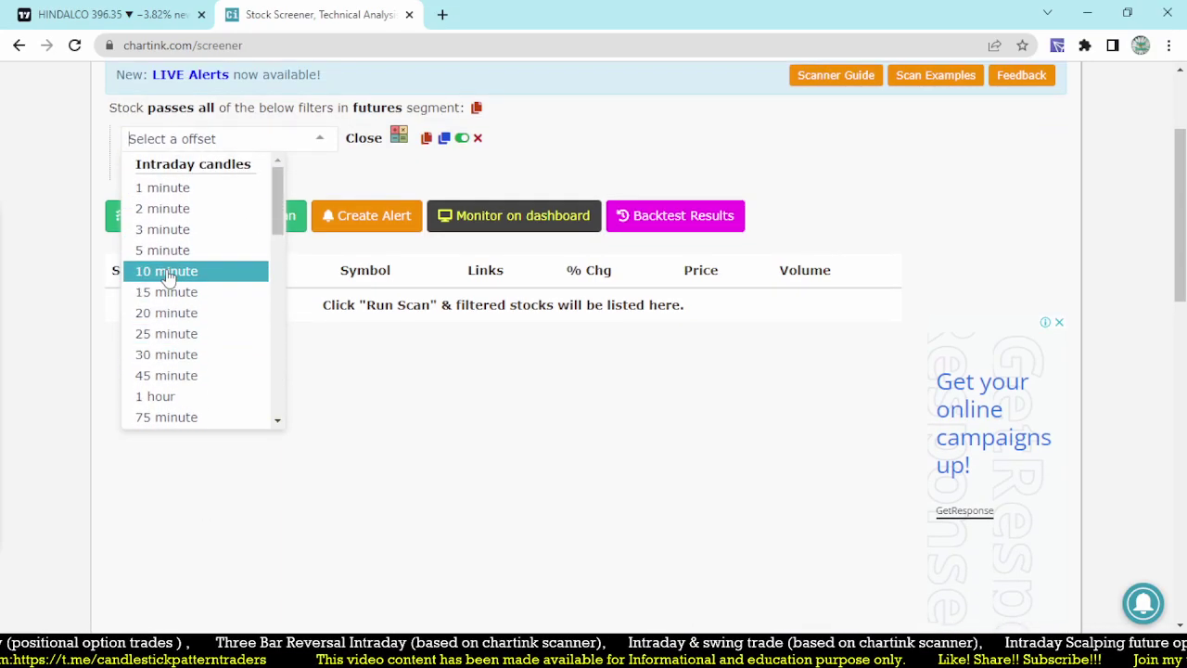
left_click(170, 265)
left_click(136, 139)
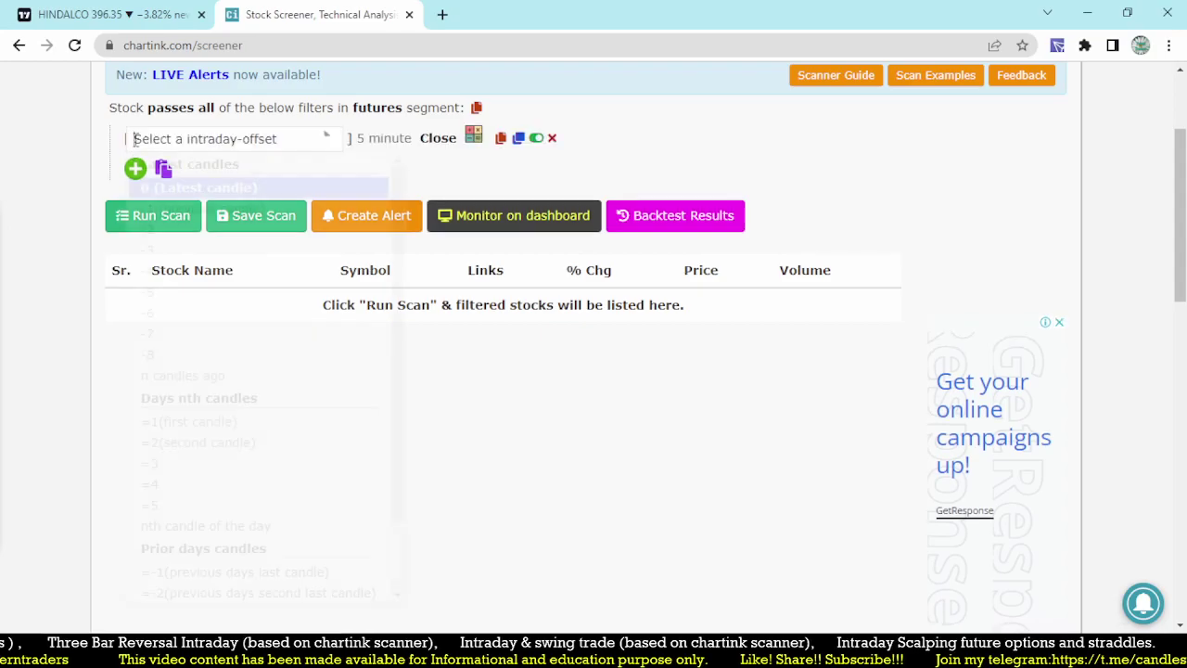
left_click(171, 422)
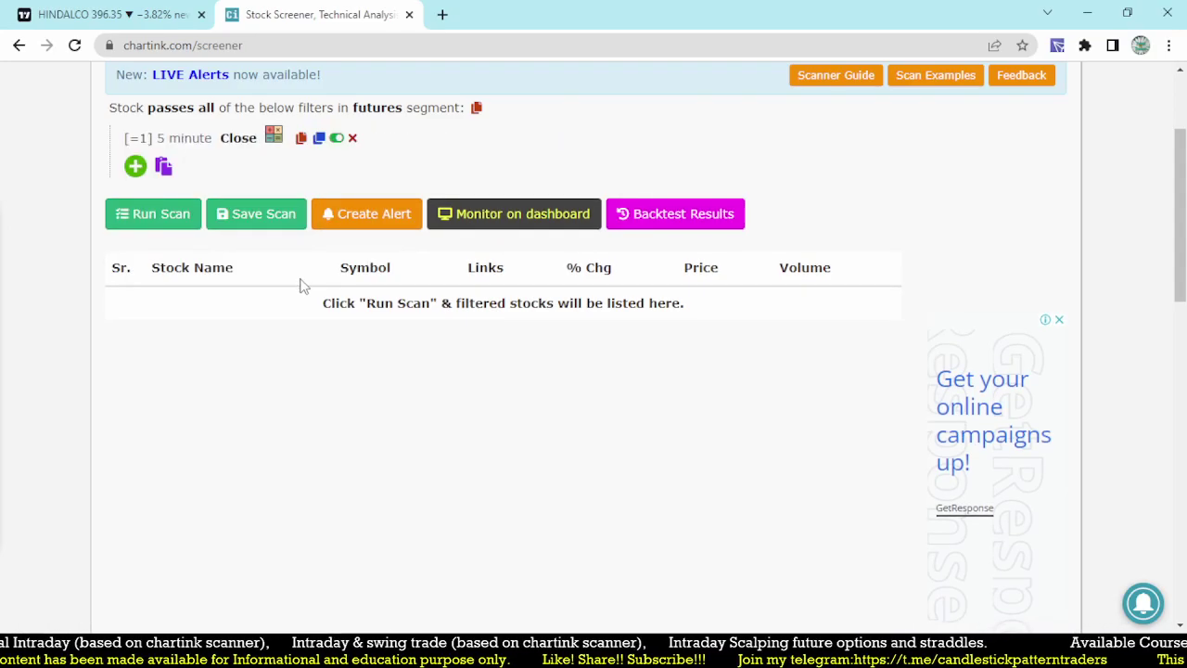
Complete the filter with Greater than and the 5 minute Open of the day's first candle (=1)
scroll(279, 297, "up", 2)
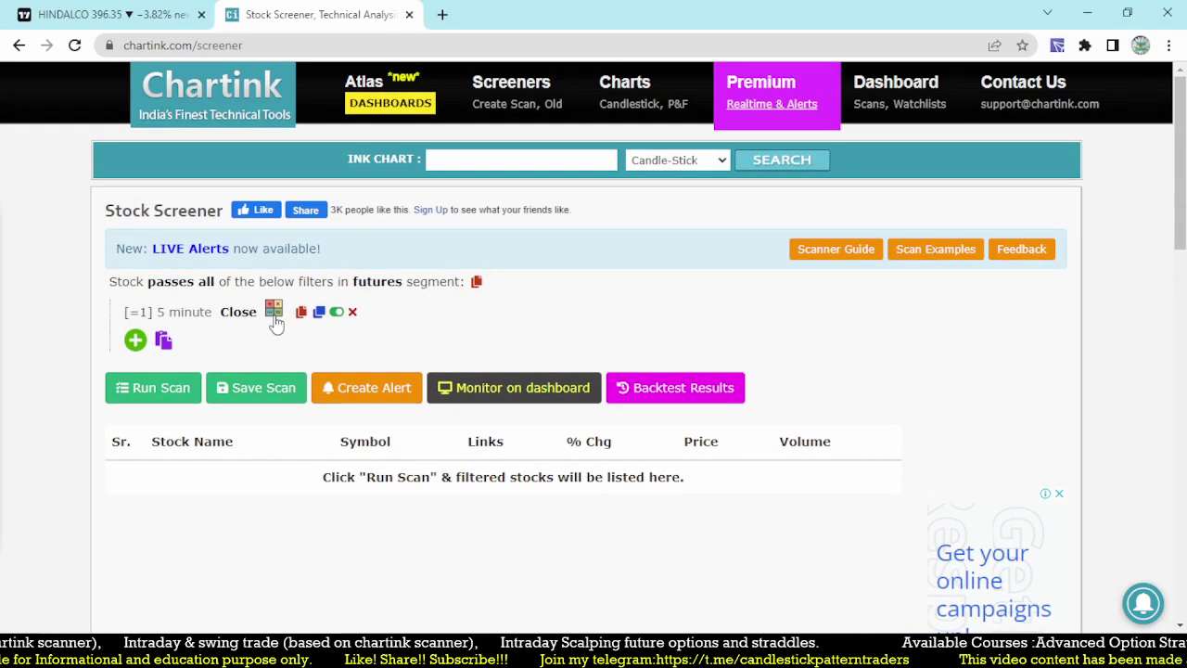
left_click(274, 311)
type("gr")
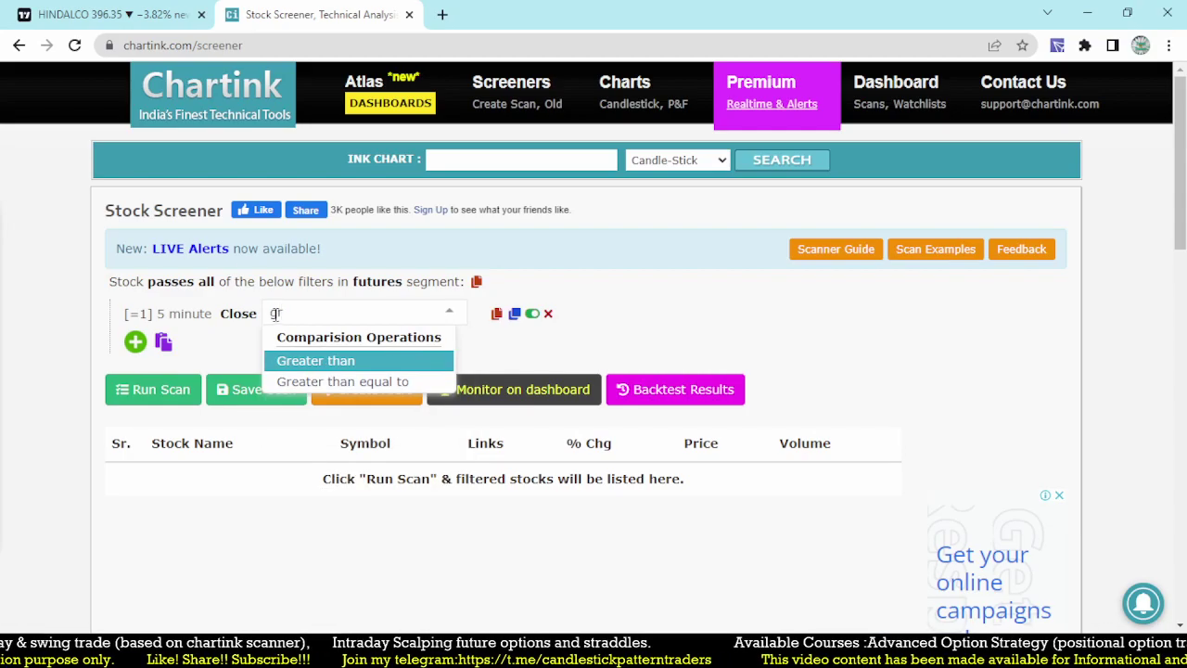
left_click(336, 364)
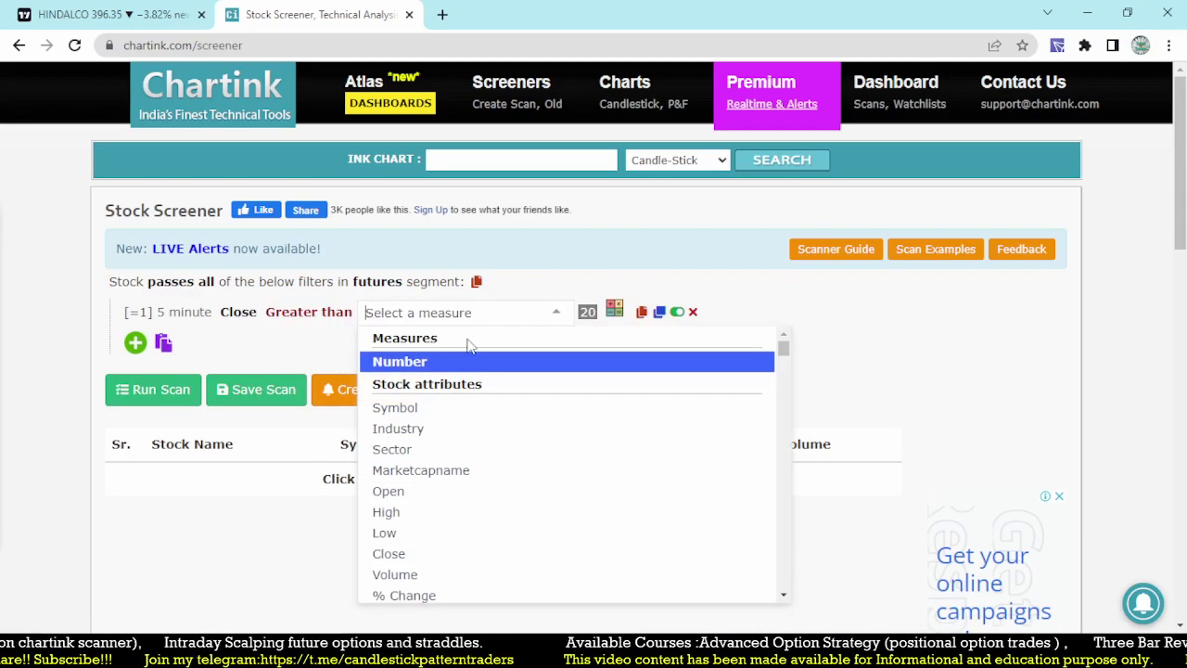
type("op")
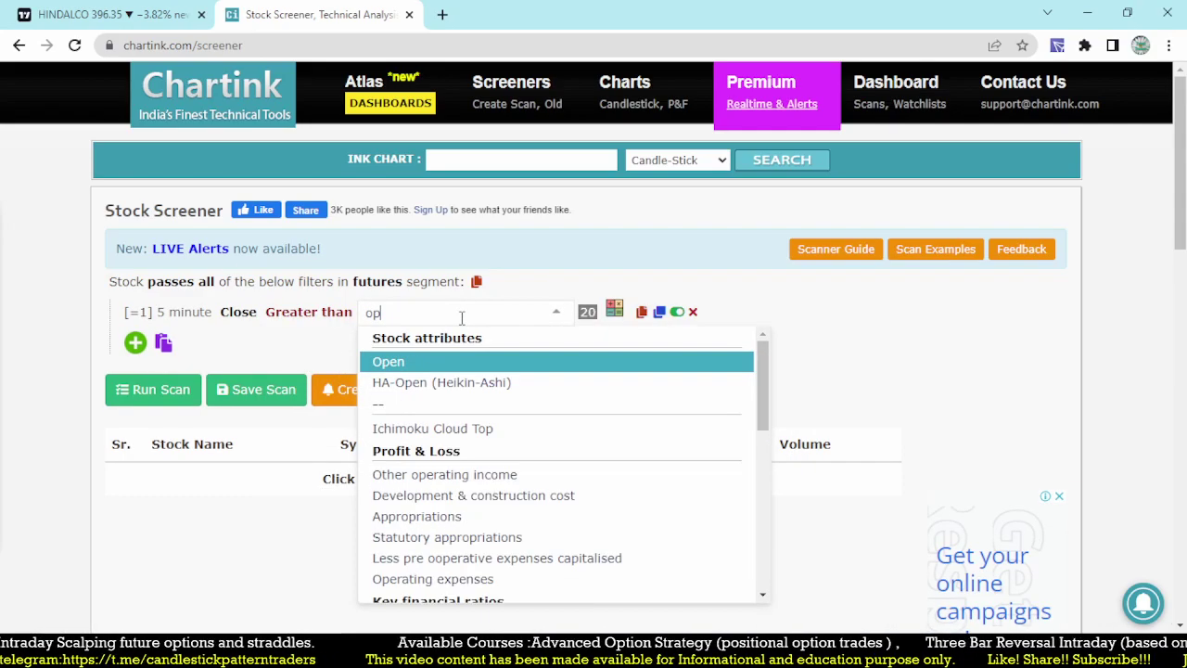
left_click(370, 360)
left_click(373, 316)
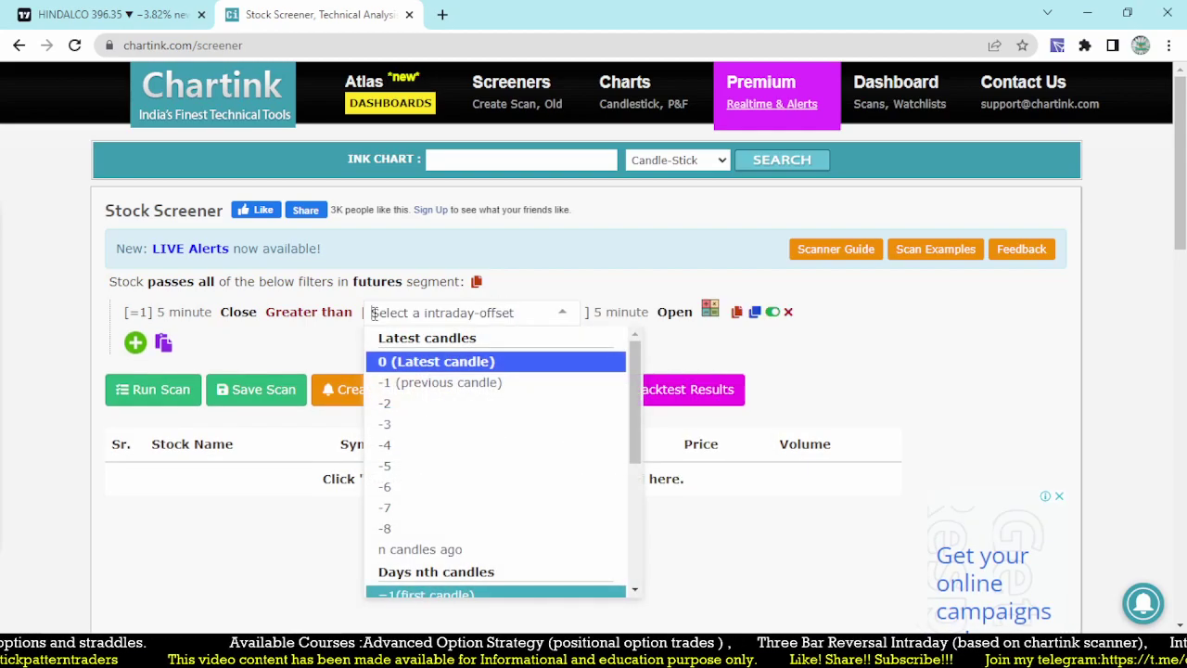
scroll(408, 510, "down", 3)
left_click(410, 512)
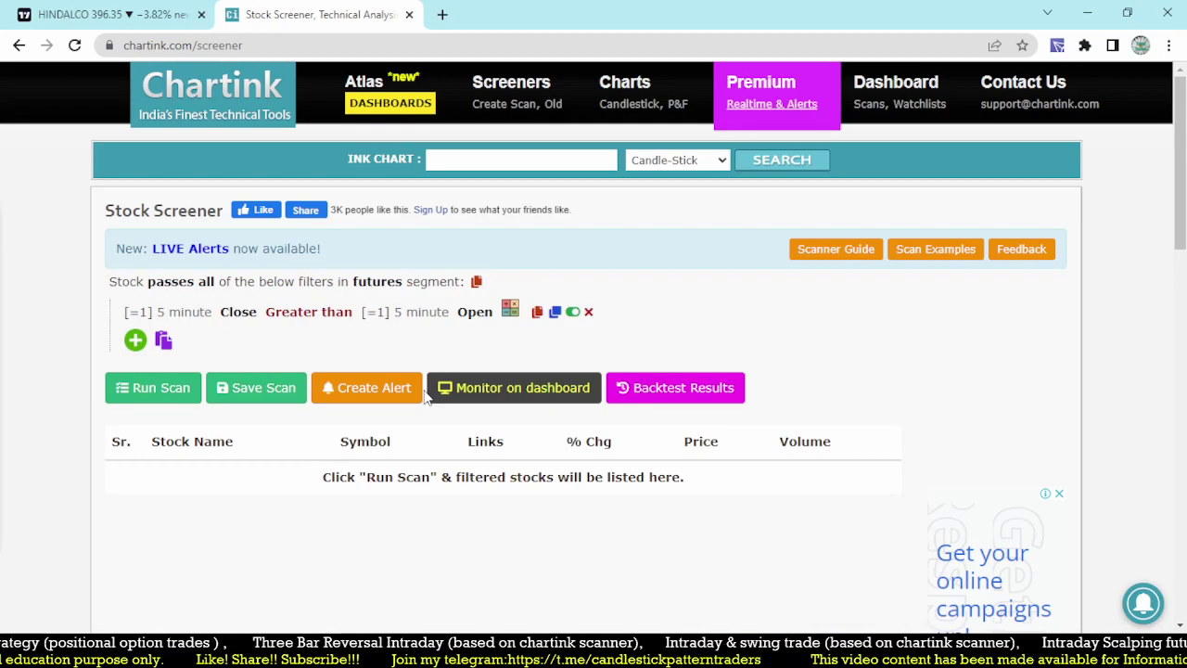
Run the scan and look through the list of filtered stocks
left_click(170, 402)
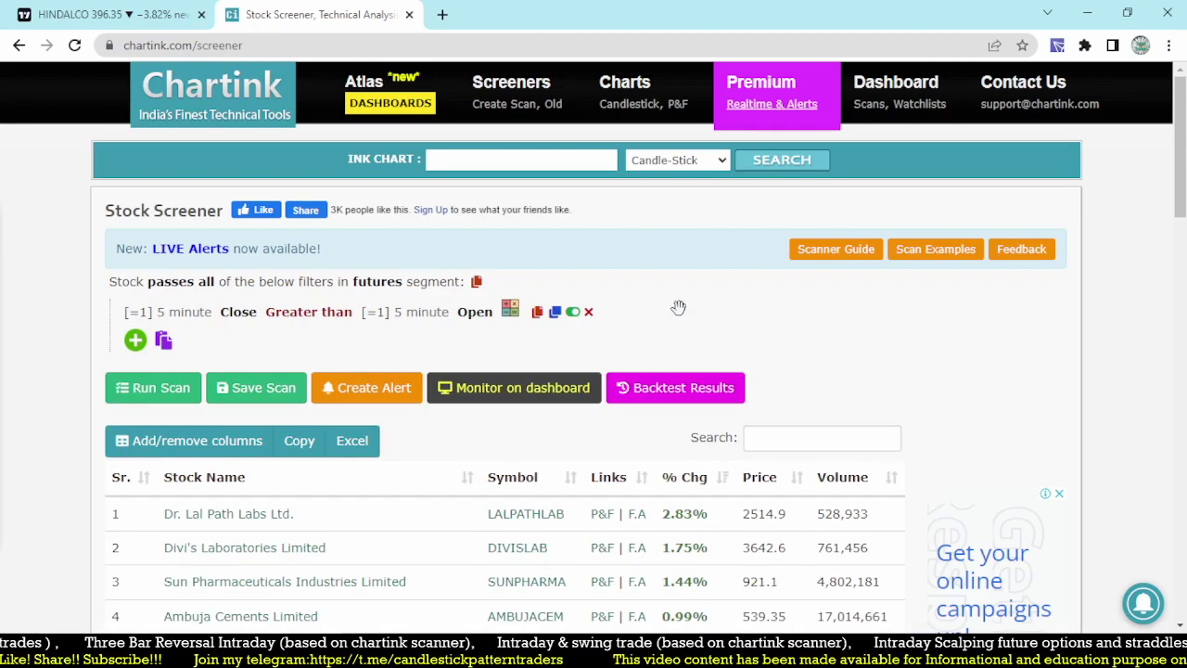
scroll(678, 307, "down", 5)
scroll(700, 359, "up", 2)
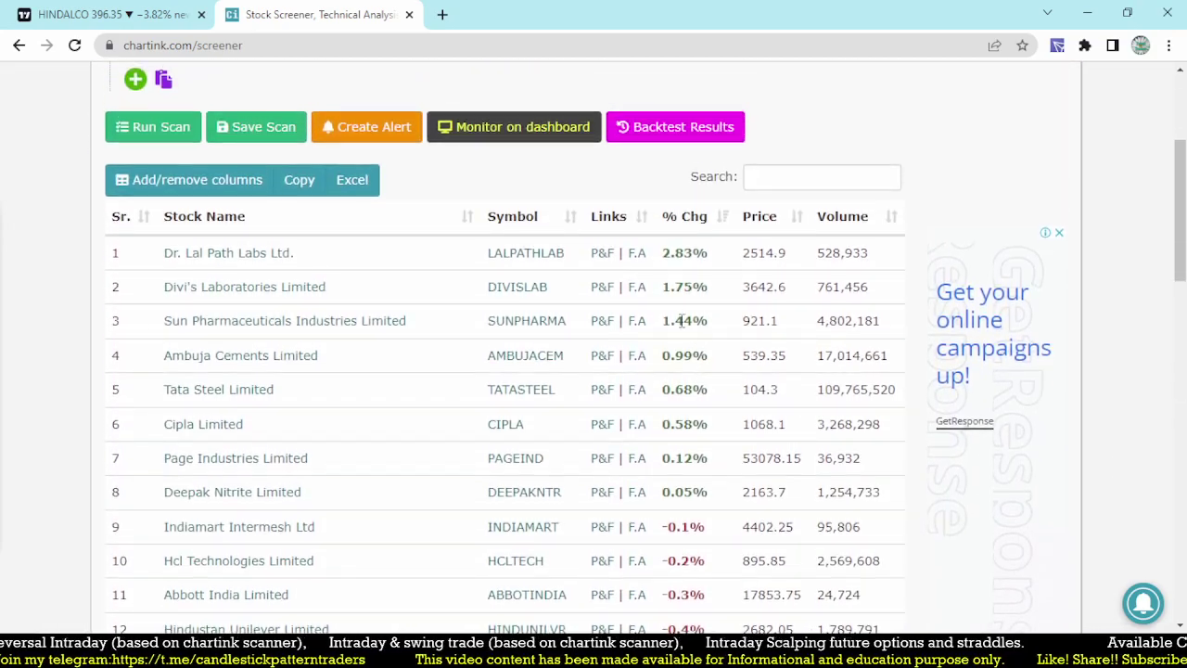
scroll(524, 315, "down", 3)
scroll(517, 478, "up", 6)
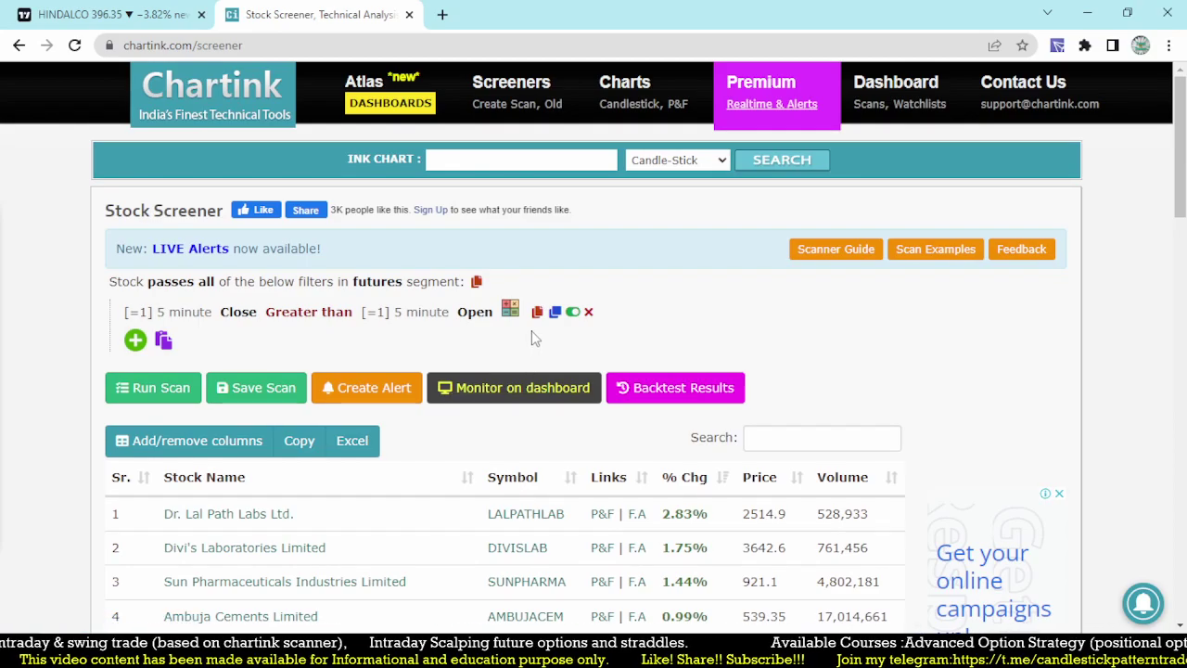
Duplicate the filter condition and set the copy's Close offset to =2 (second candle)
left_click(556, 314)
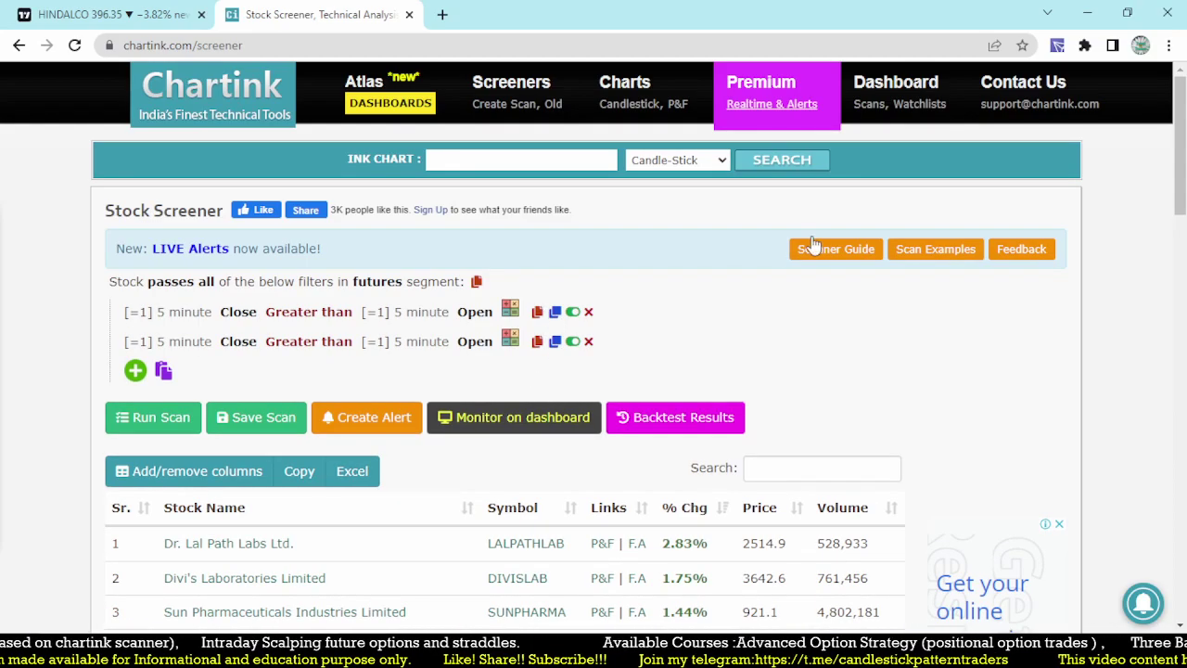
left_click(139, 342)
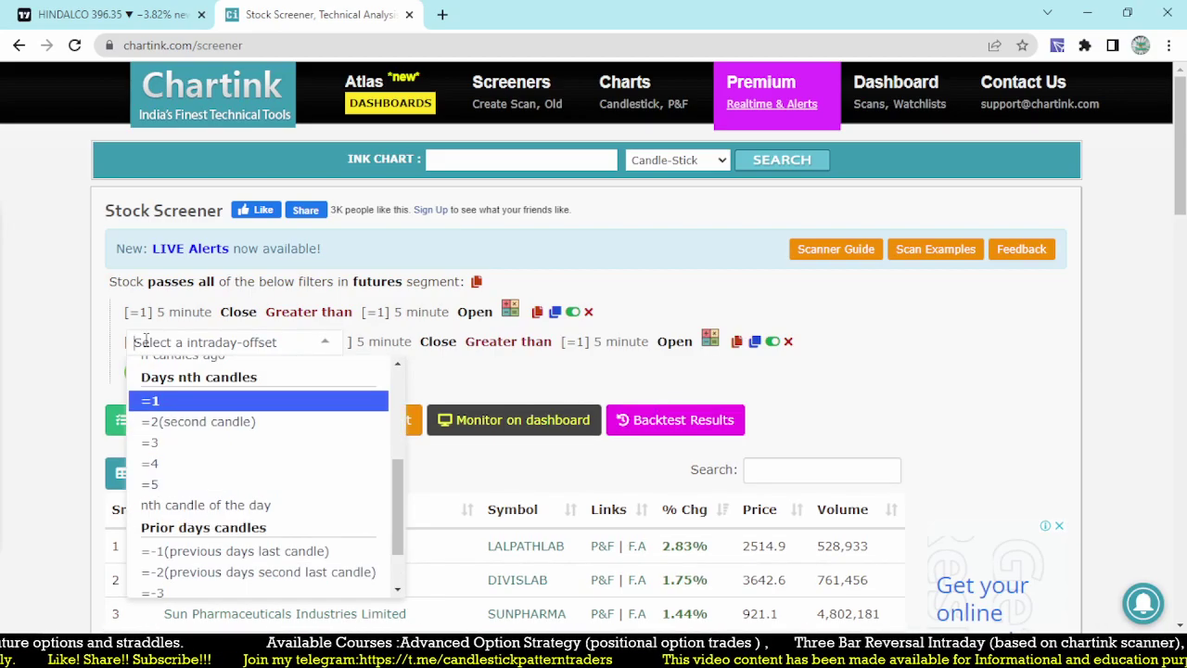
left_click(186, 432)
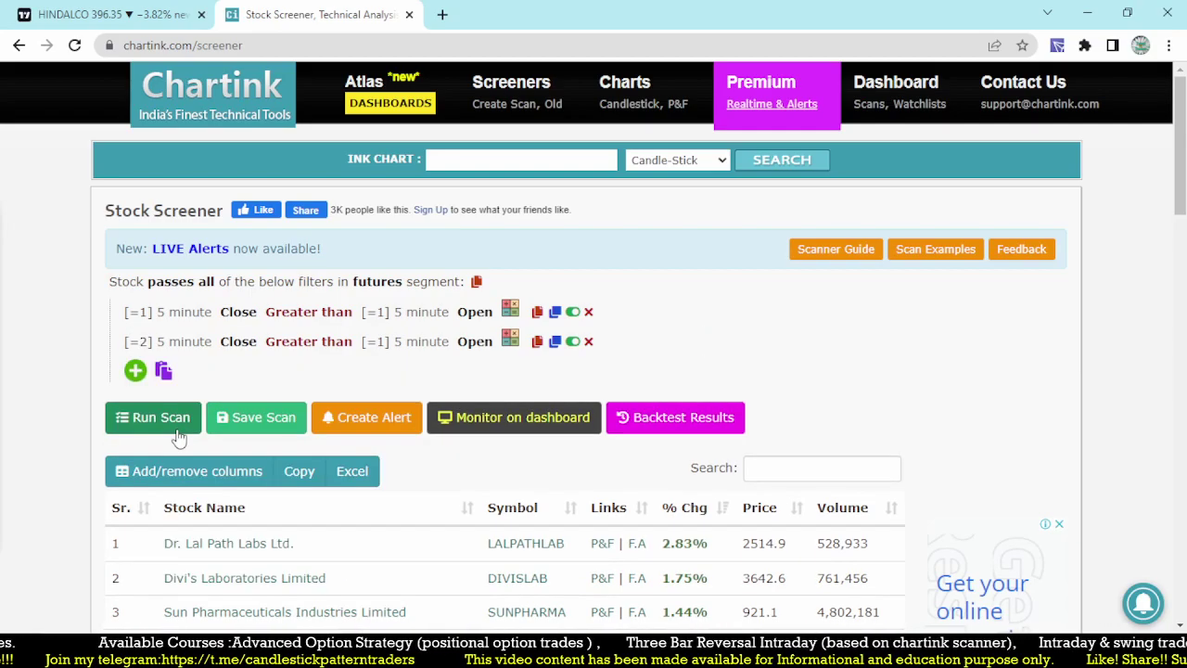
Set the second condition's operation to Less than and its 5 minute Open offset to =2 (second candle)
left_click(299, 350)
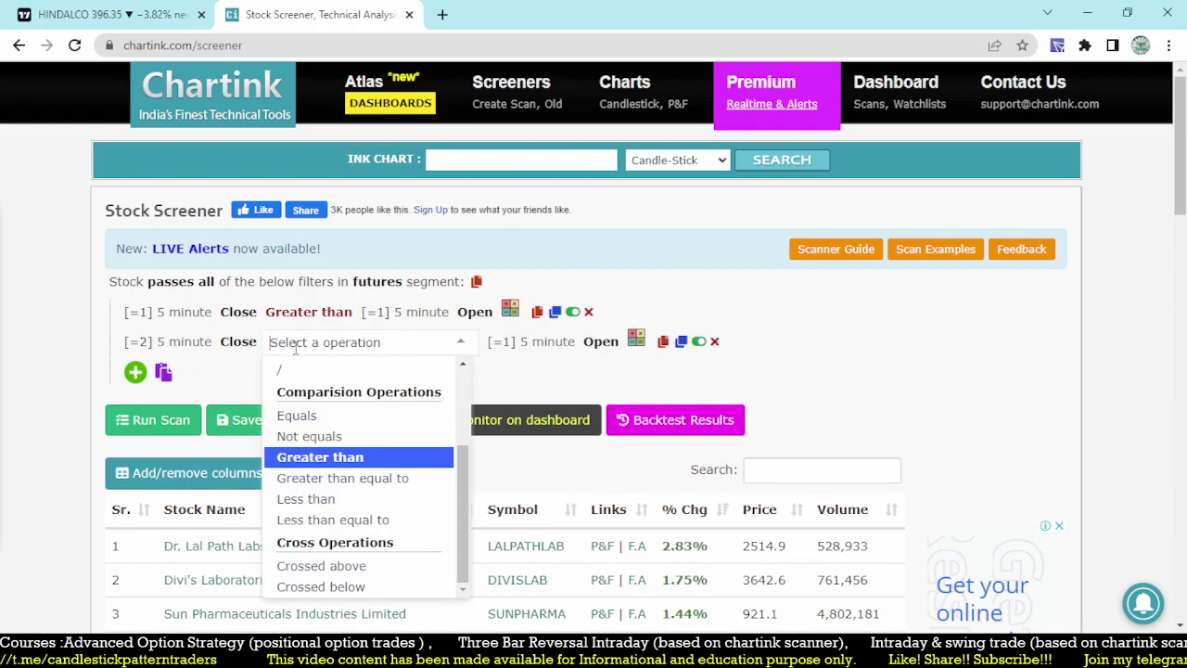
type("les")
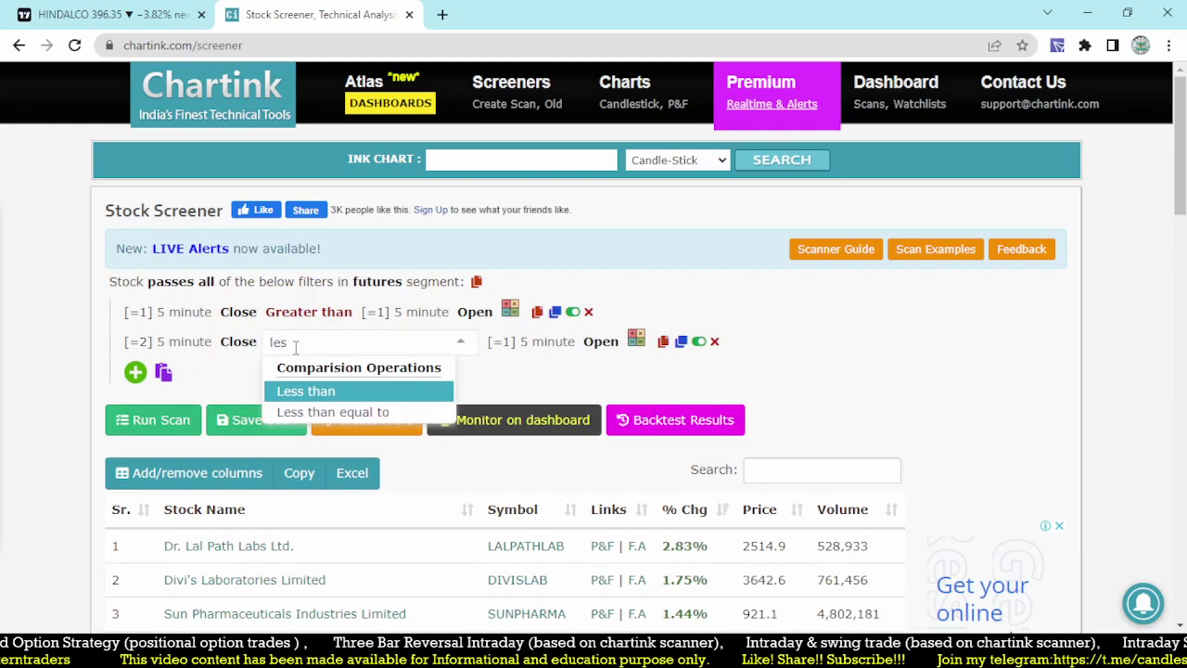
left_click(313, 393)
left_click(366, 350)
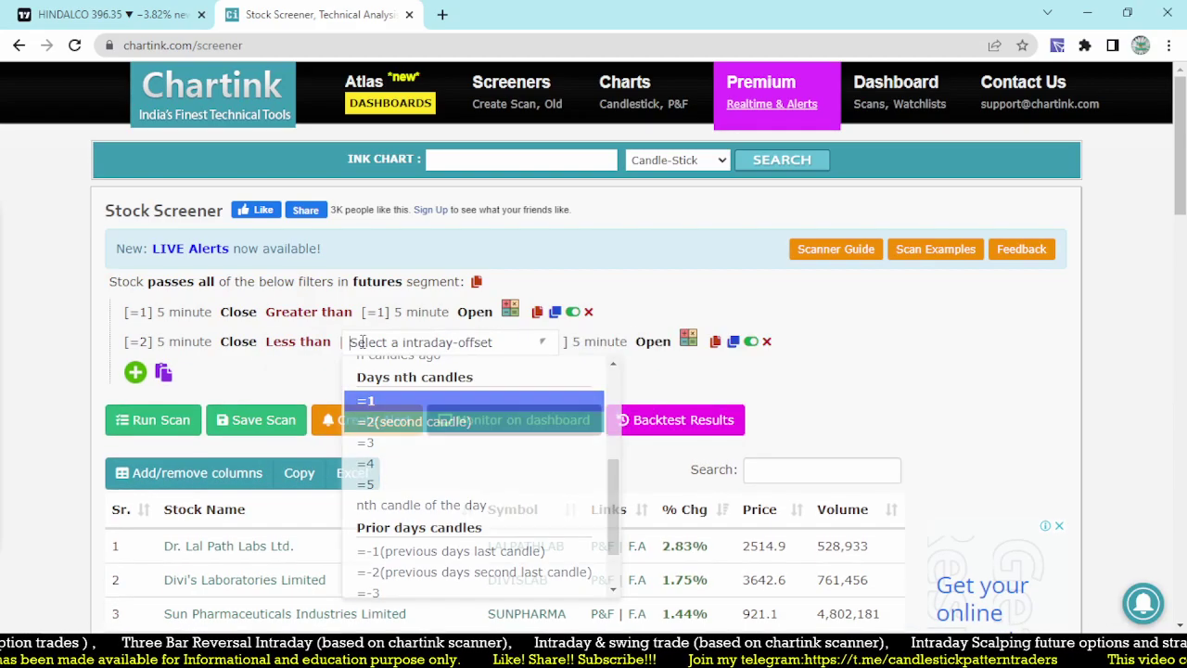
left_click(402, 422)
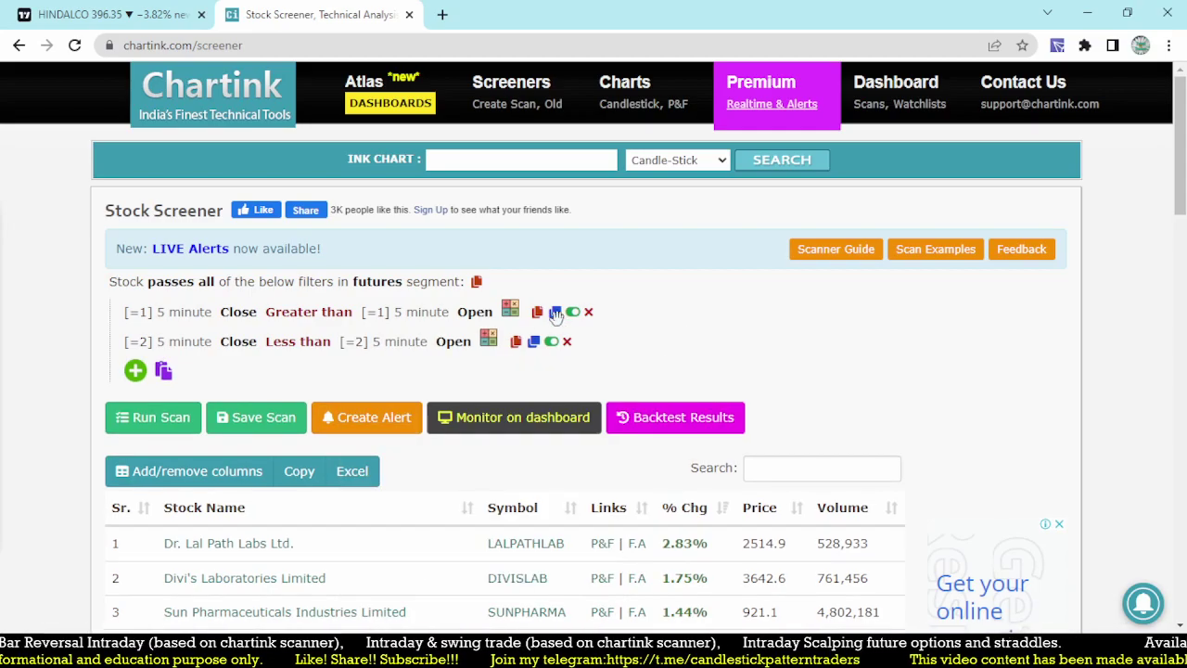
Run the scan with both candle conditions and look through the filtered stocks
left_click(153, 417)
scroll(594, 388, "down", 3)
scroll(519, 371, "up", 2)
Switch to TradingView and show the NSE Tata Steel chart on the 5 minute timeframe
left_click(113, 15)
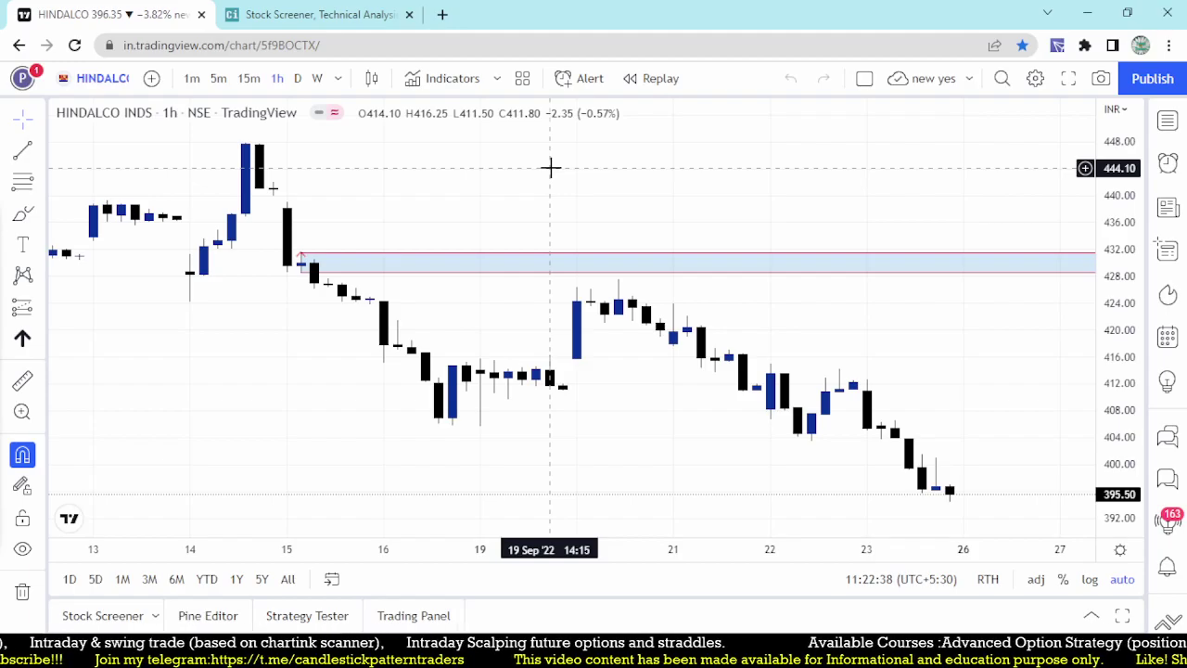
type("TATAS")
left_click(417, 280)
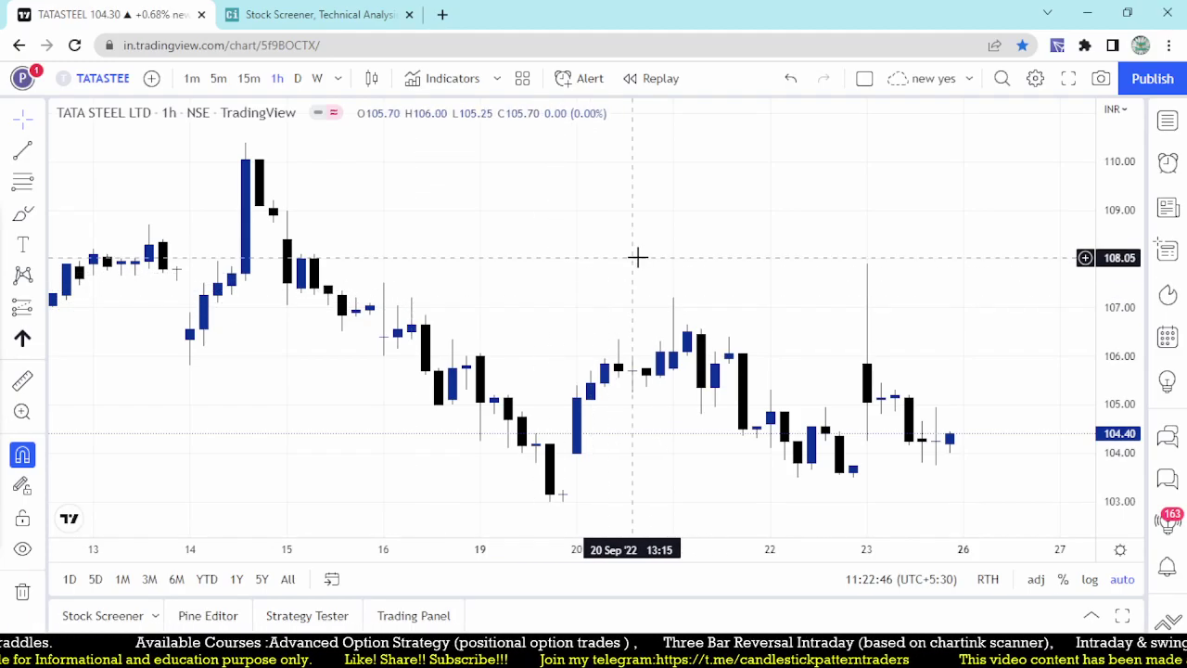
type("5")
key("Return")
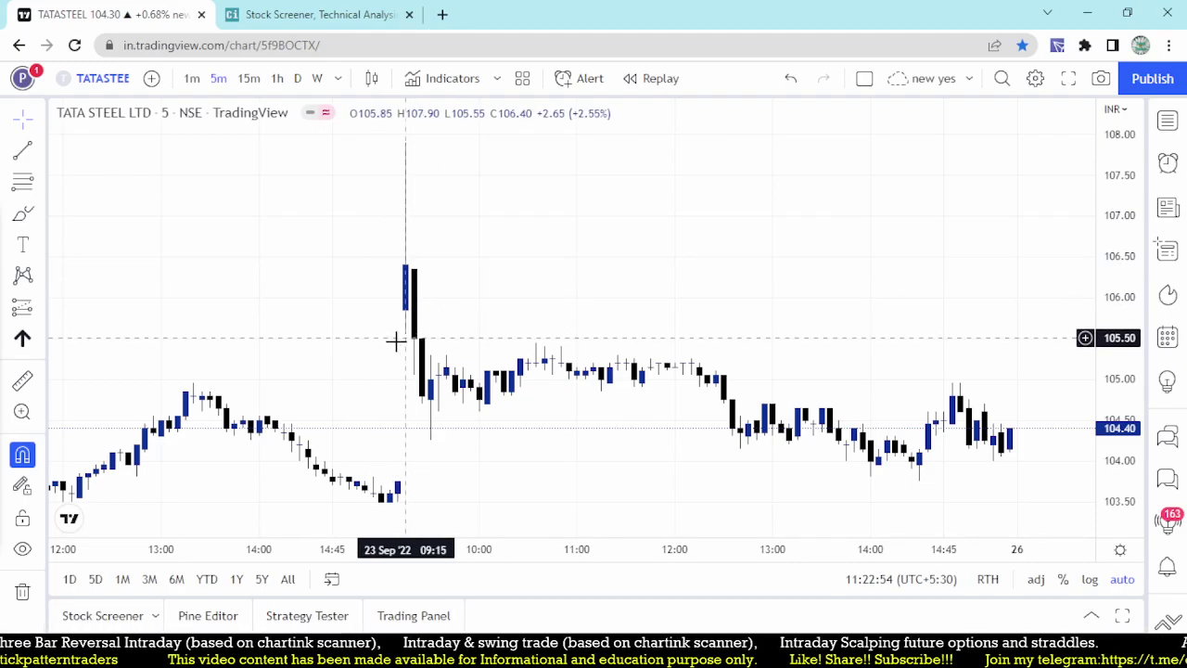
Return to the Chartink screener, duplicate the second condition and set the copy's Close offset to =3
left_click(298, 25)
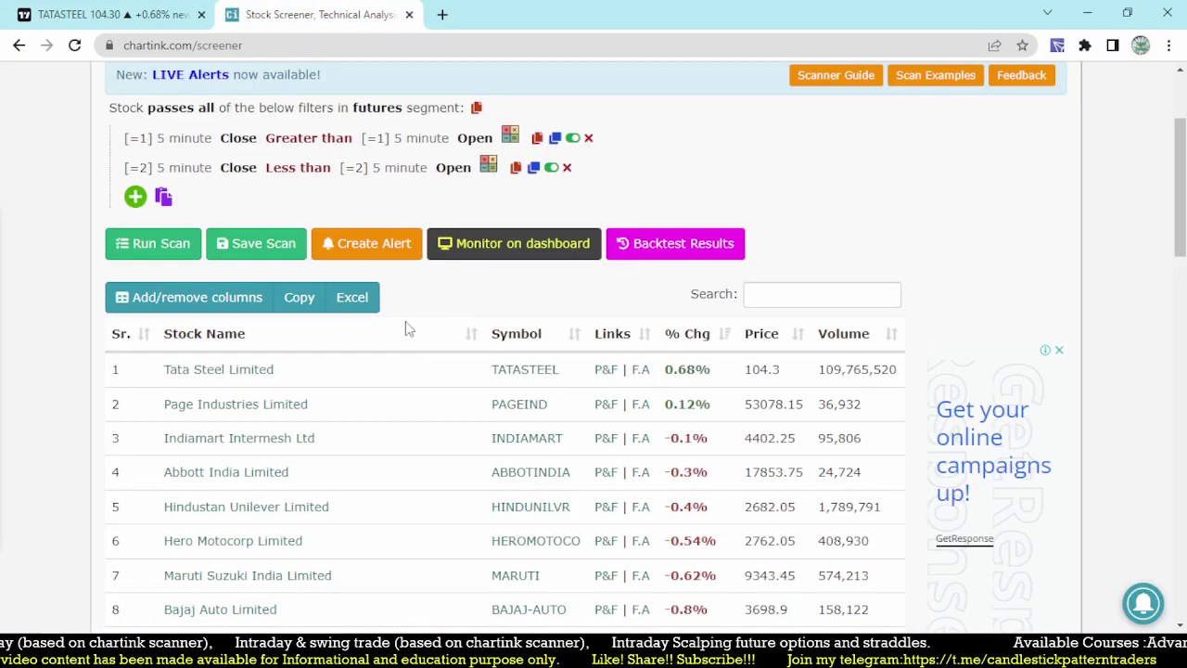
left_click(533, 168)
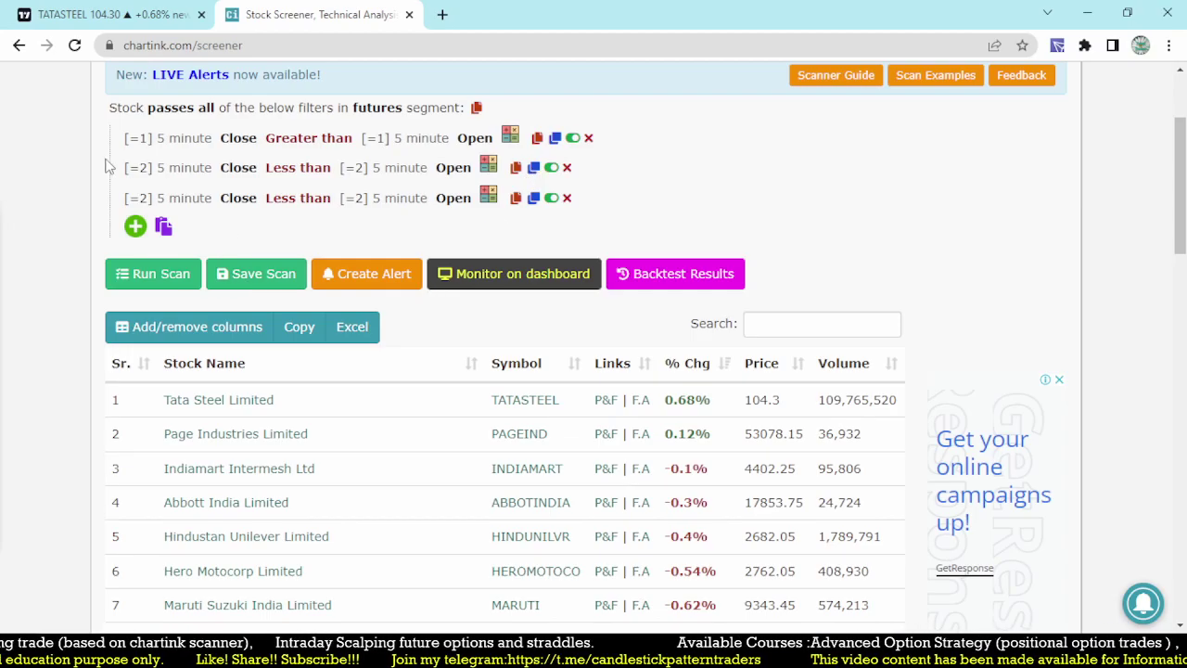
left_click(141, 199)
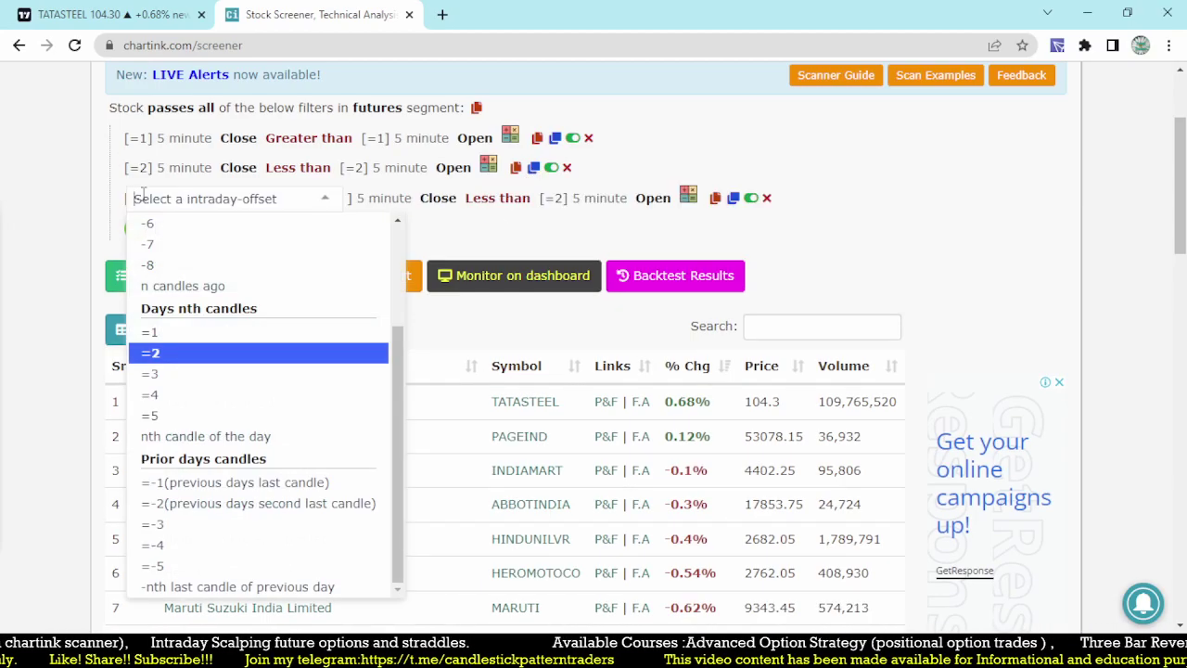
left_click(155, 383)
Set the third condition's operation to Greater than and its 5 minute Open offset to =3
left_click(283, 200)
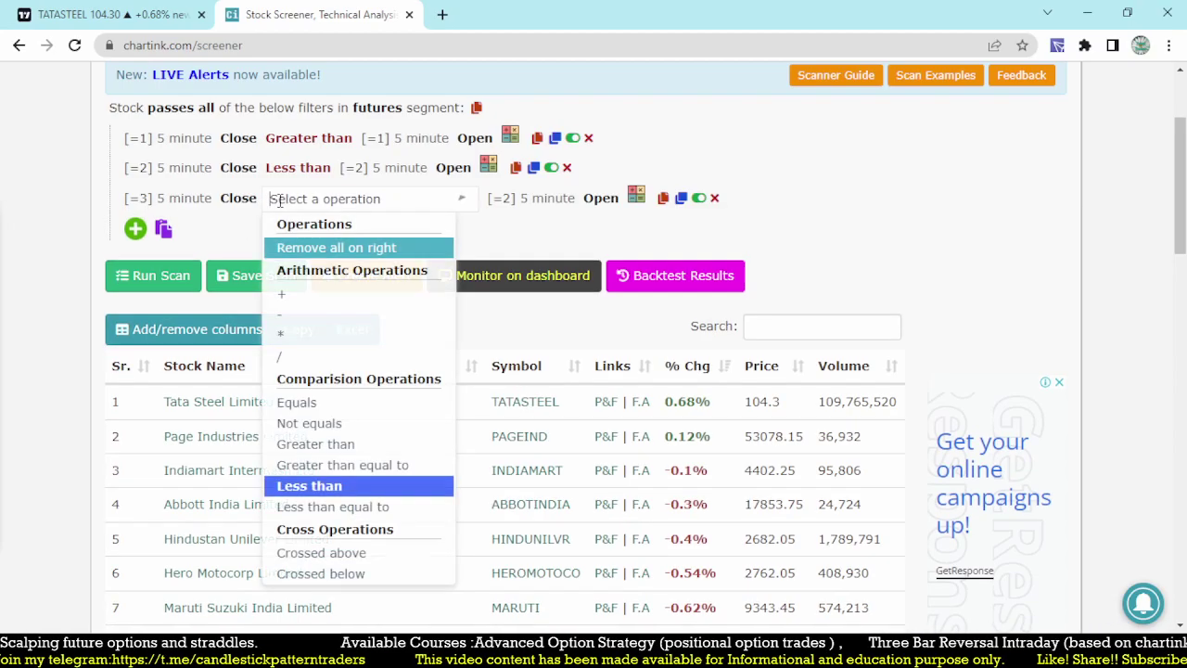
left_click(316, 444)
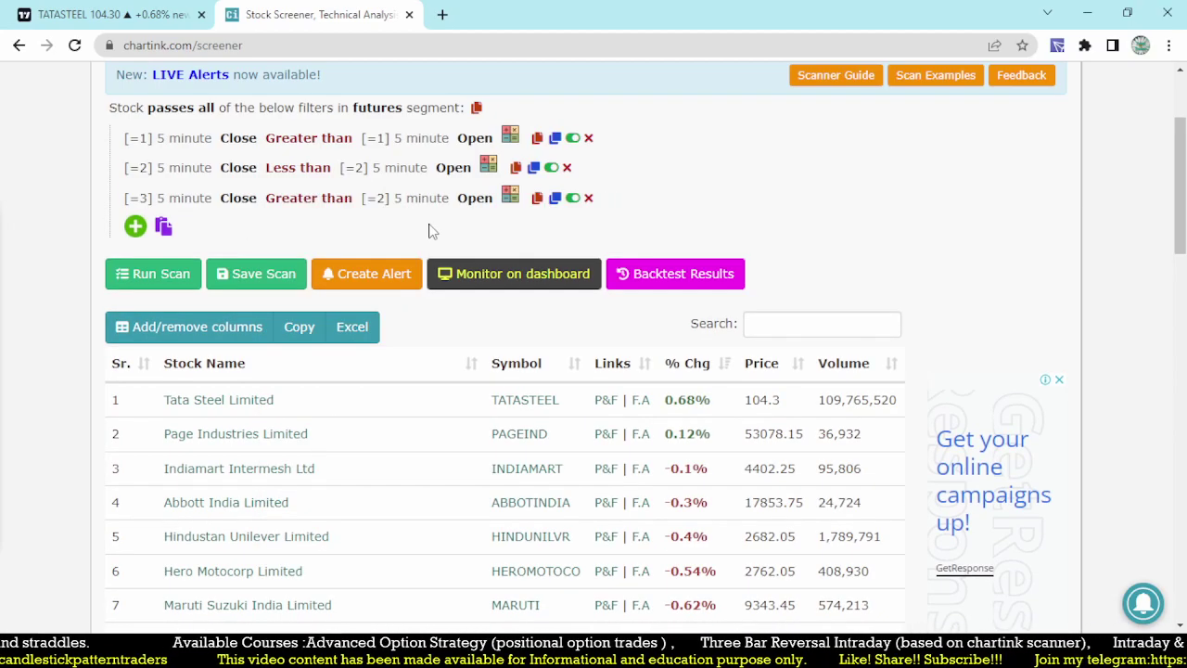
left_click(378, 206)
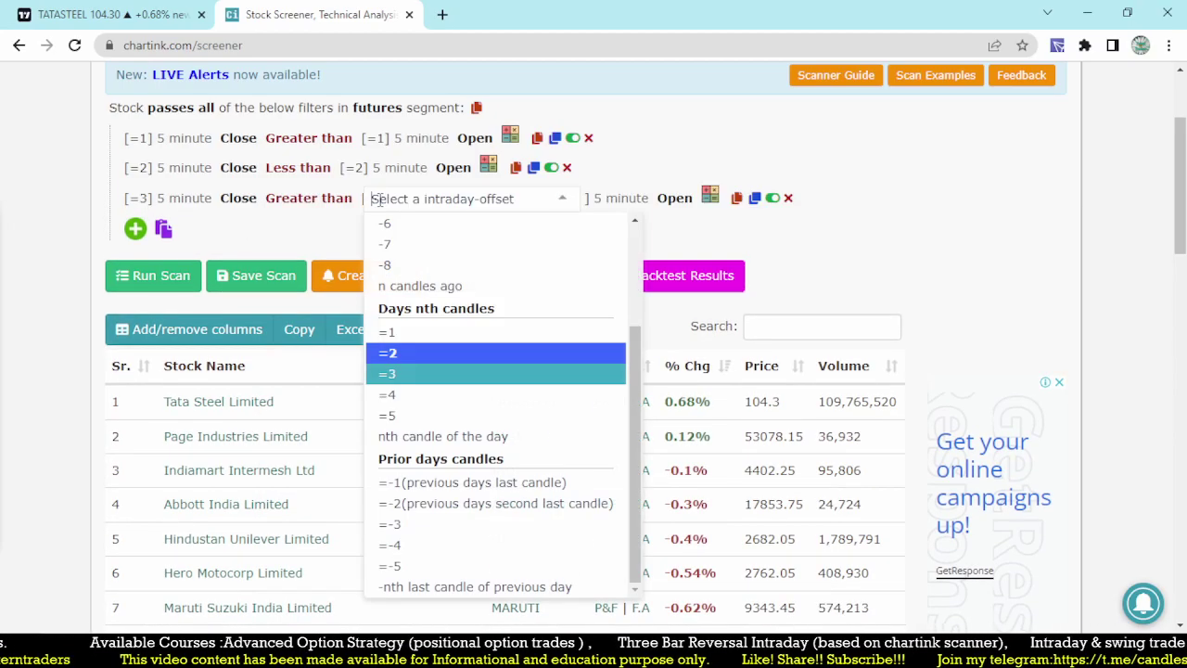
left_click(381, 354)
Run the three-condition scan and chart its first stock, Page Industries (NSE: PAGEIND), in TradingView
left_click(144, 274)
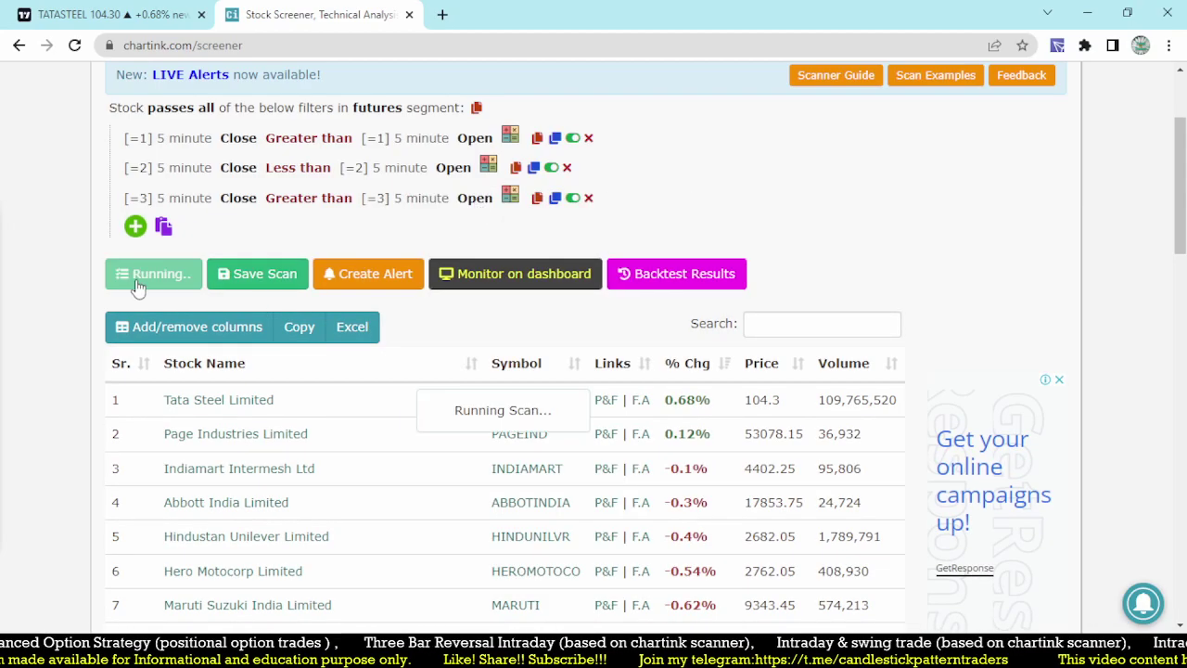
scroll(525, 248, "down", 3)
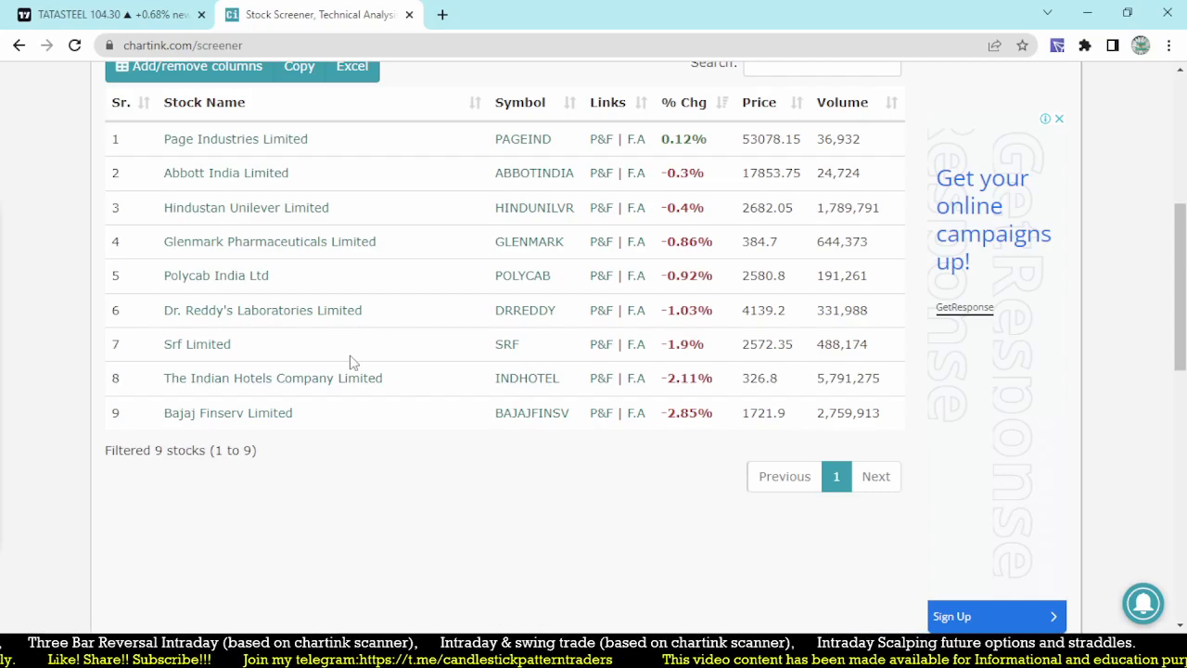
left_click(125, 20)
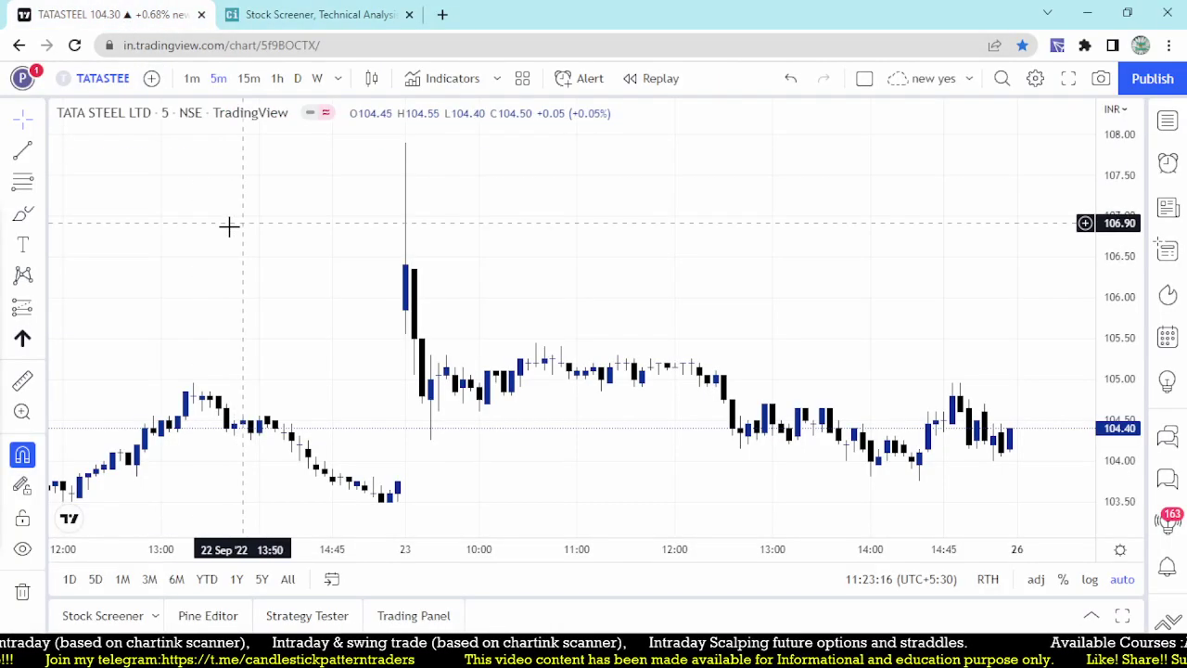
type("PAG")
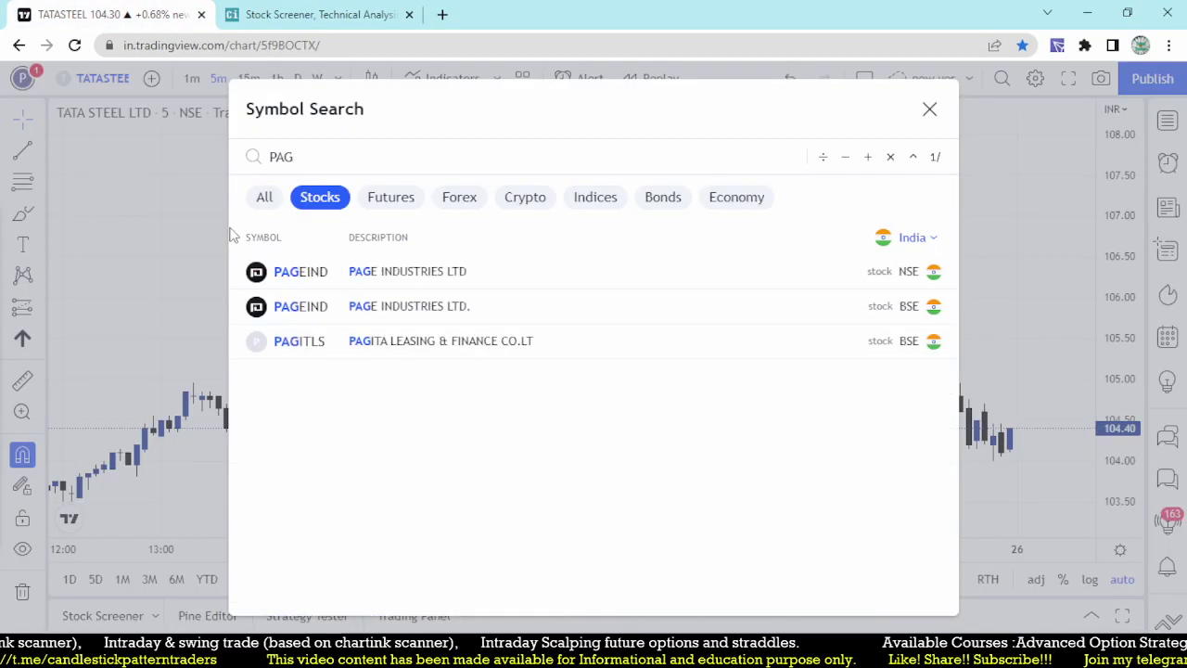
left_click(399, 271)
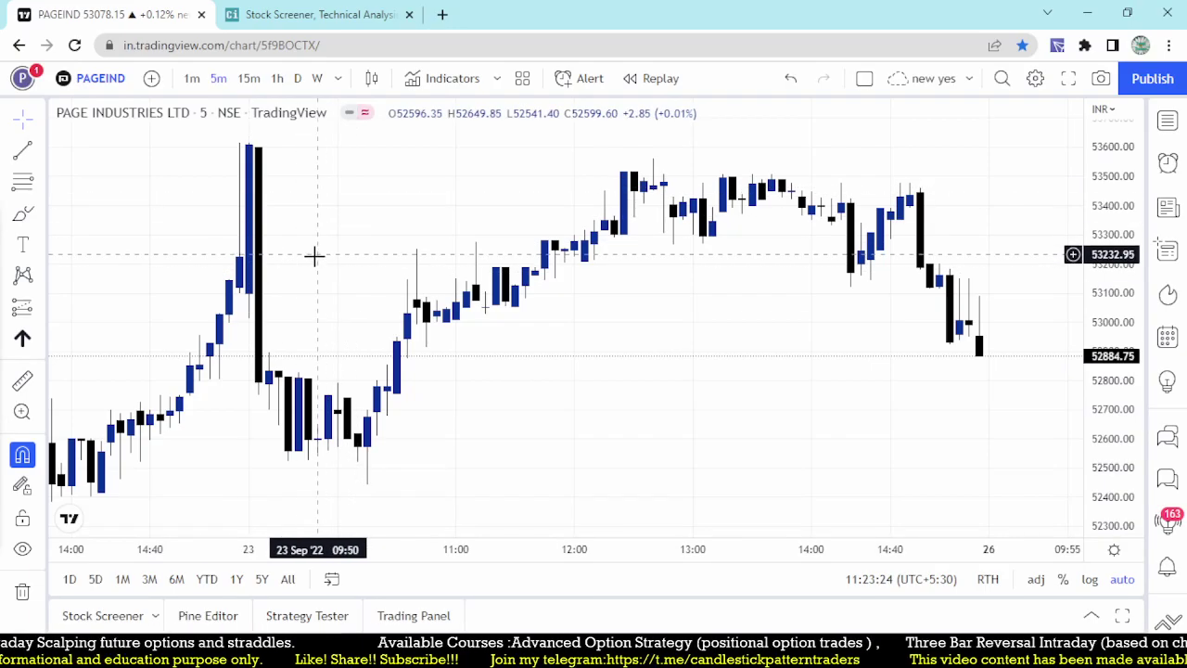
Mark the range between the low and high of the 22 Sep 13:35 candle on the PAGEIND chart and examine the surrounding candles
scroll(196, 281, "up", 2)
left_click_drag(196, 281, 655, 320)
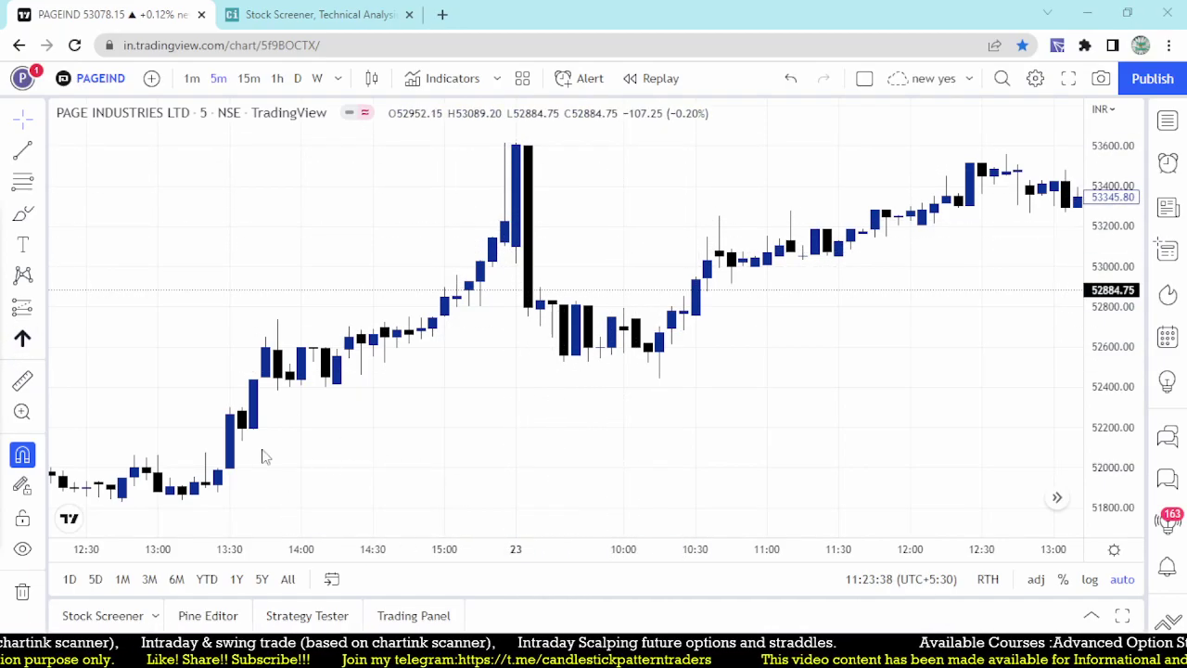
left_click_drag(212, 369, 273, 480)
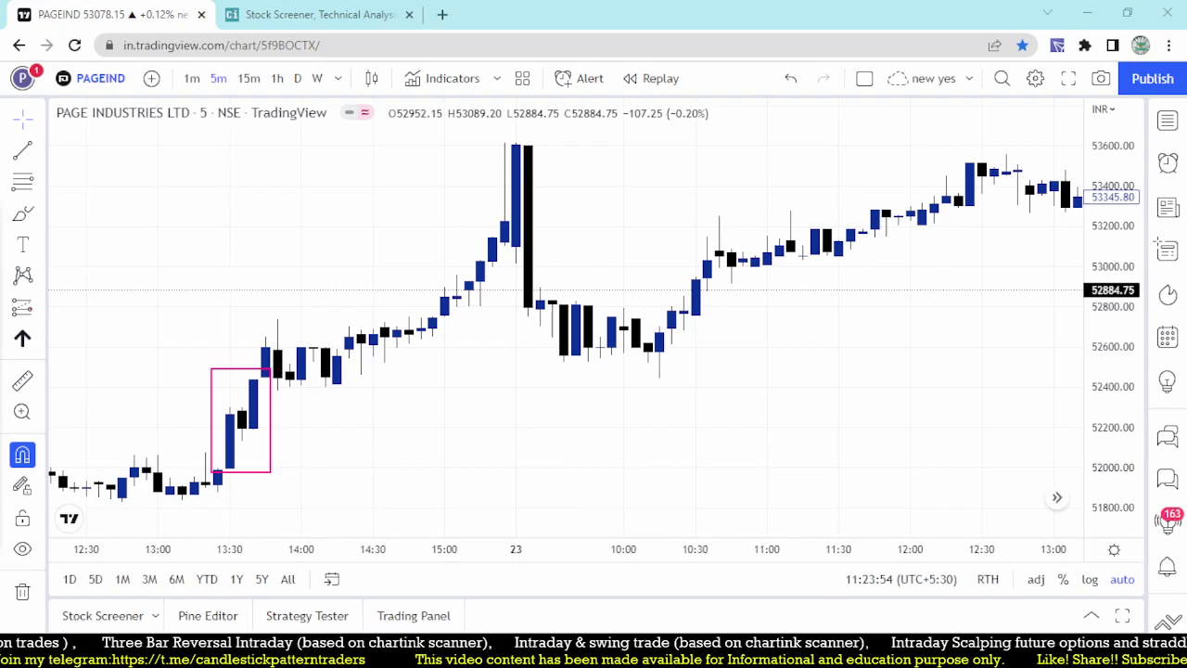
left_click(41, 308)
left_click(247, 469)
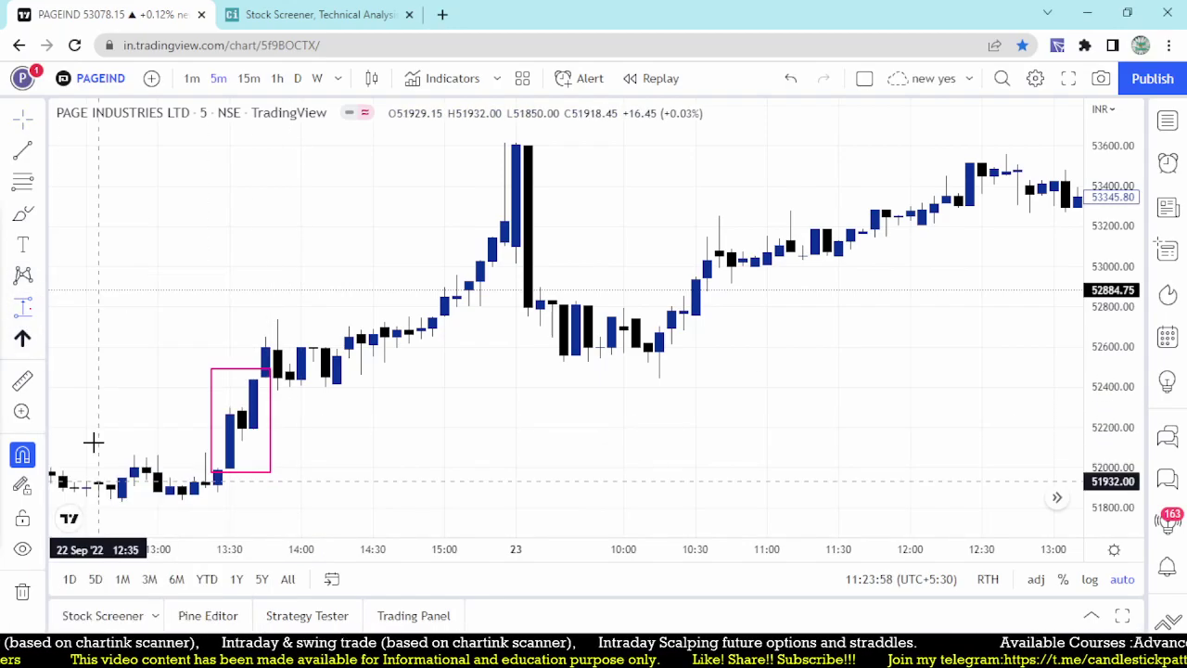
left_click(242, 441)
left_click(241, 408)
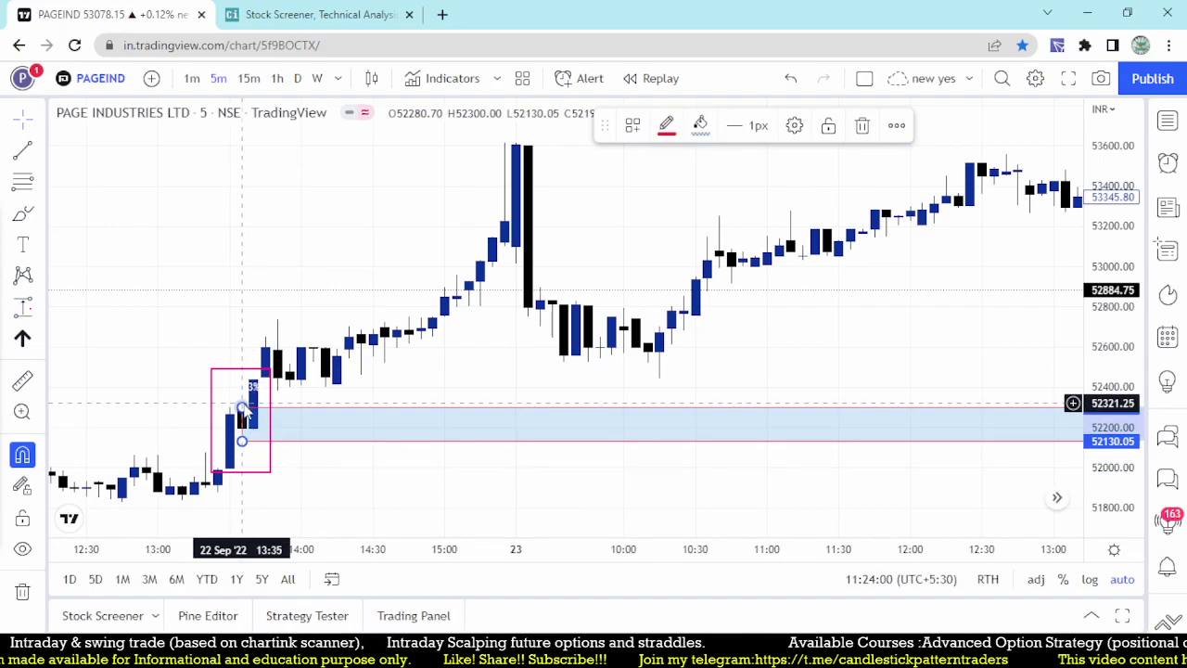
left_click_drag(241, 408, 509, 279)
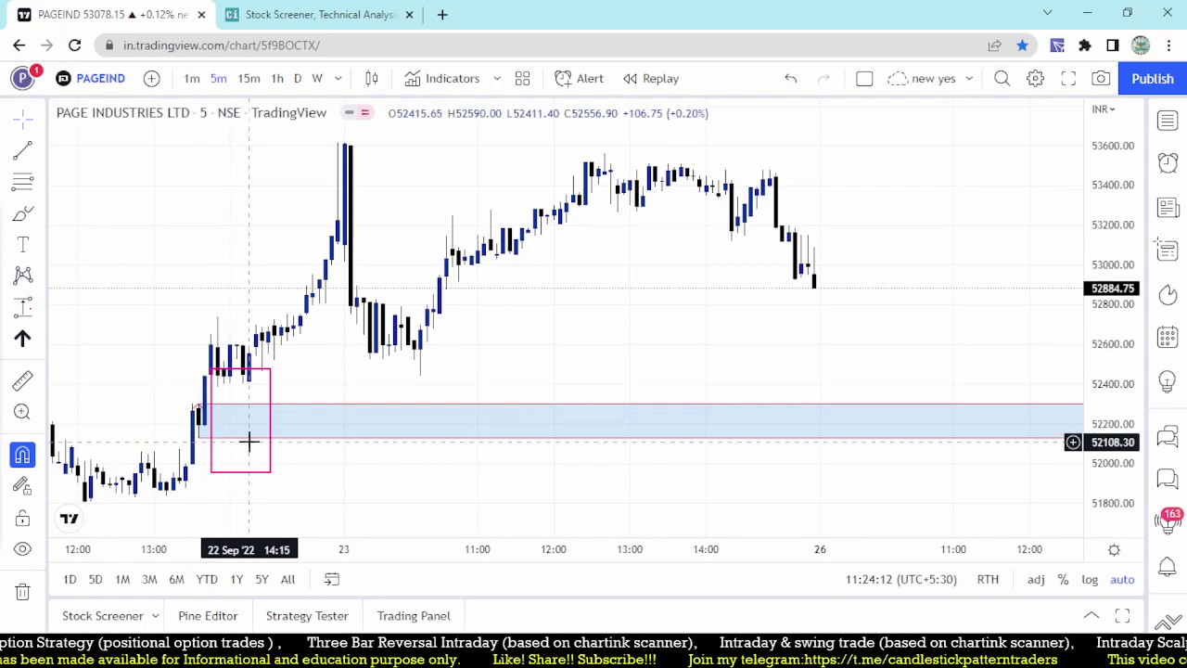
scroll(249, 440, "up", 1)
left_click_drag(212, 495, 417, 506)
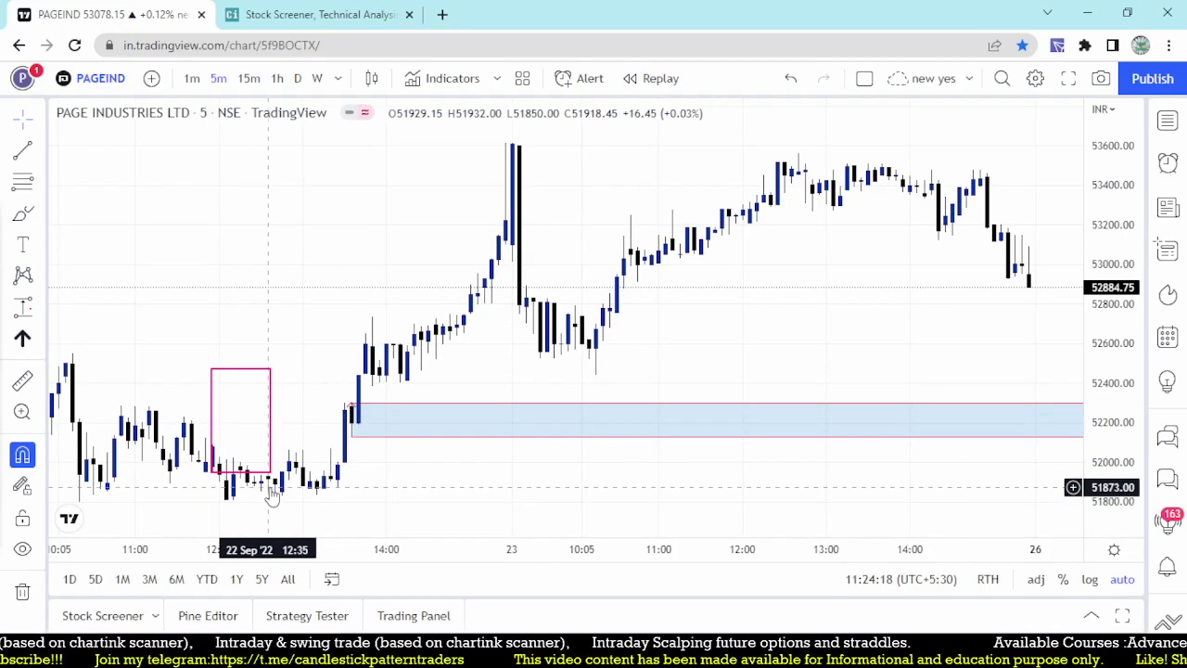
scroll(441, 449, "up", 1)
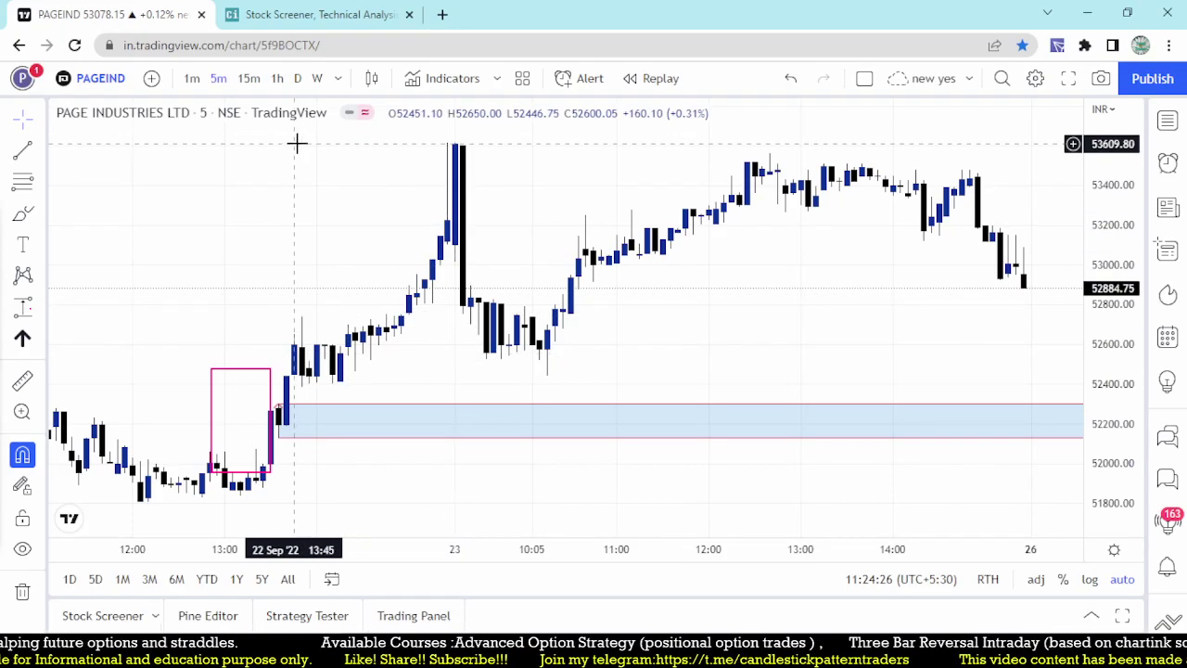
Return to the Chartink screener, duplicate the second-candle condition and change the copy's Close measure to Low
left_click(324, 17)
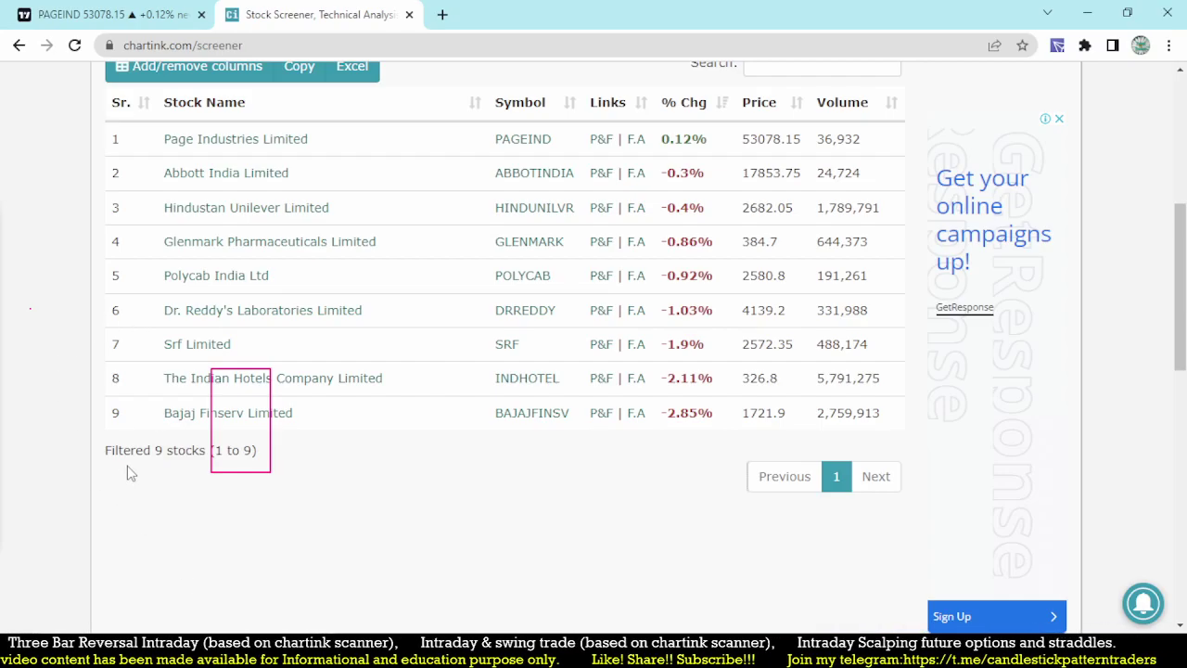
scroll(233, 270, "up", 5)
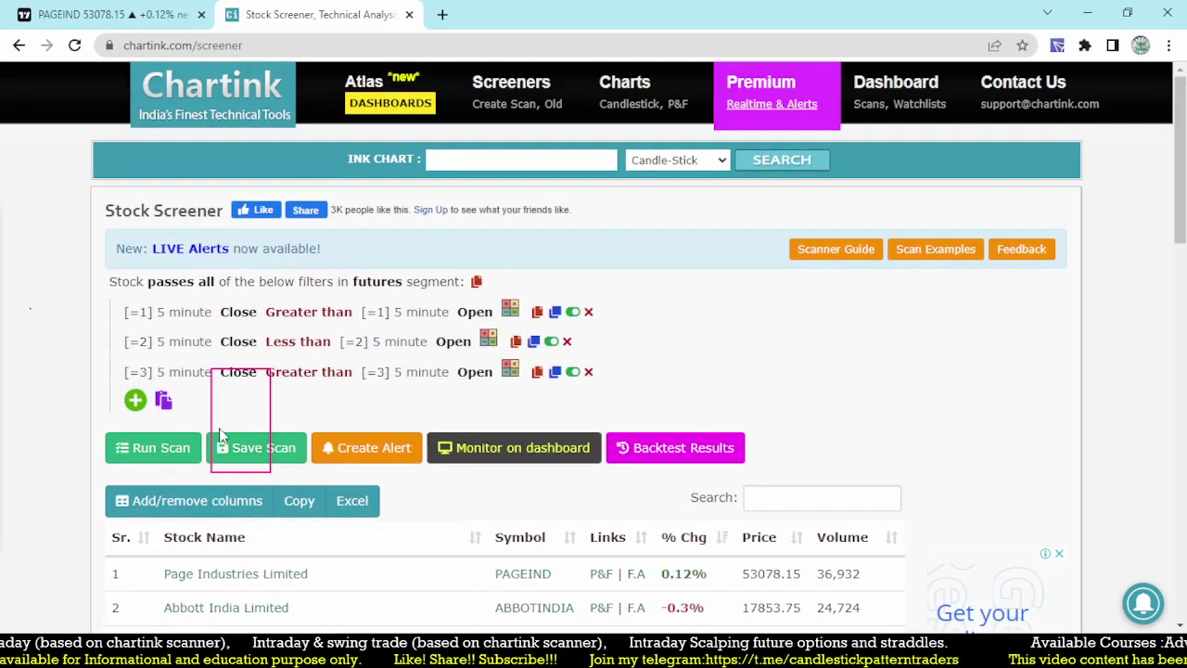
left_click(533, 342)
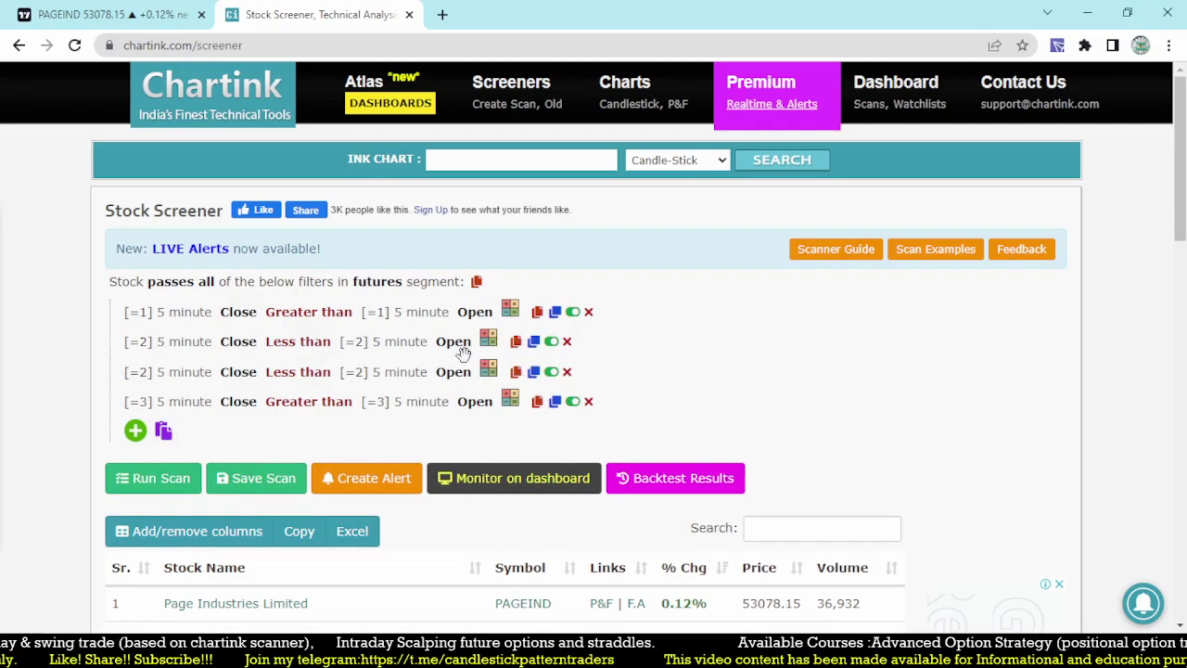
left_click(230, 372)
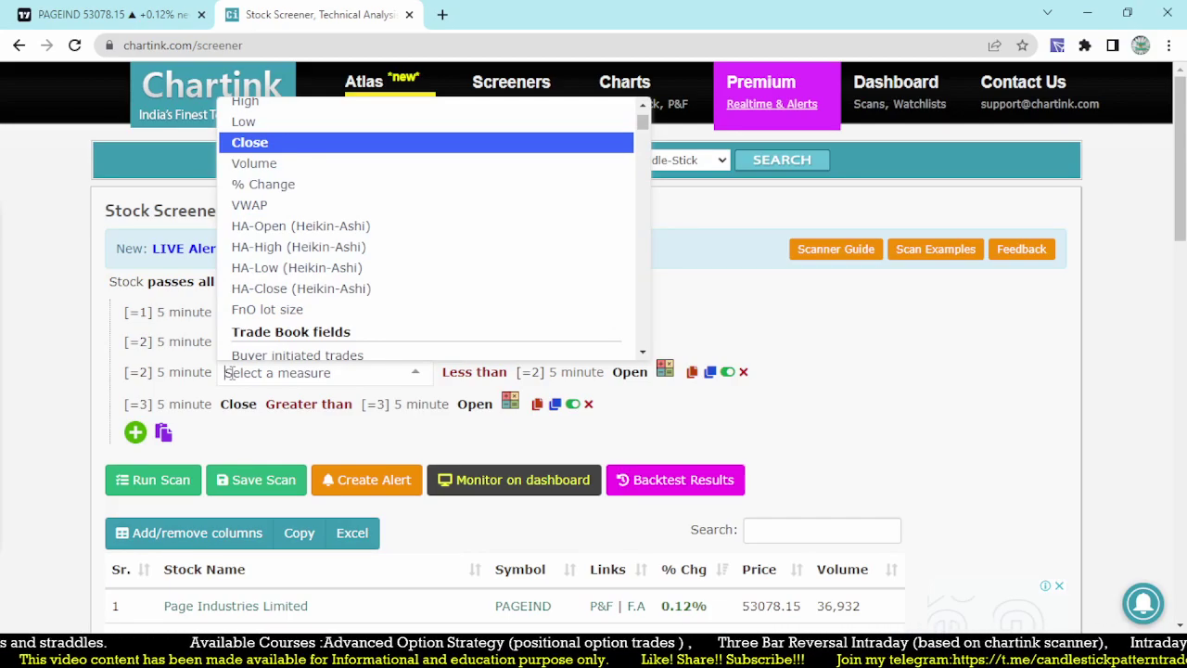
type("lo")
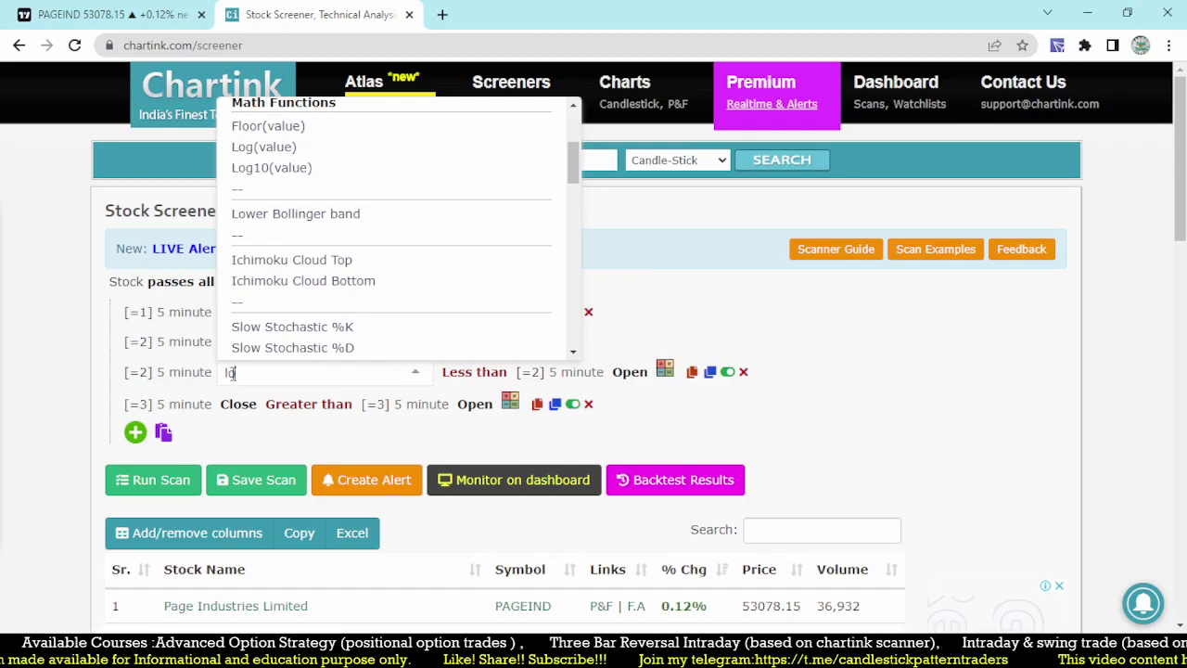
type("w")
scroll(313, 223, "up", 4)
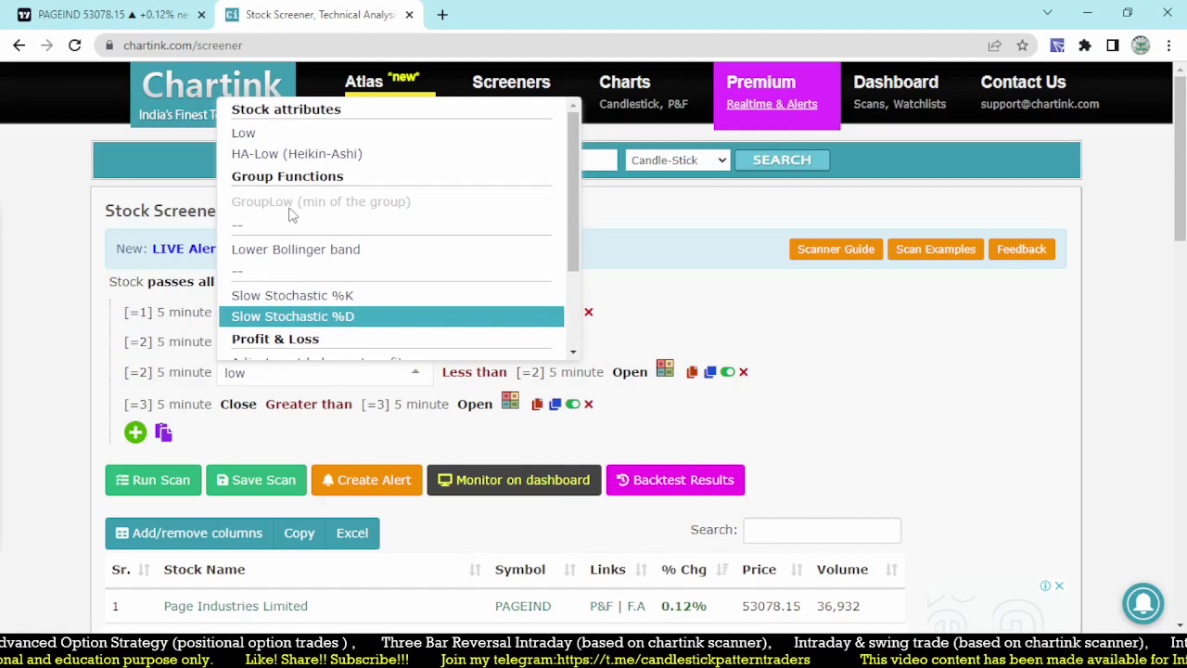
left_click(281, 135)
Complete the copied second-candle condition as Low Greater than, comparing against the =1 5 minute Low
left_click(300, 372)
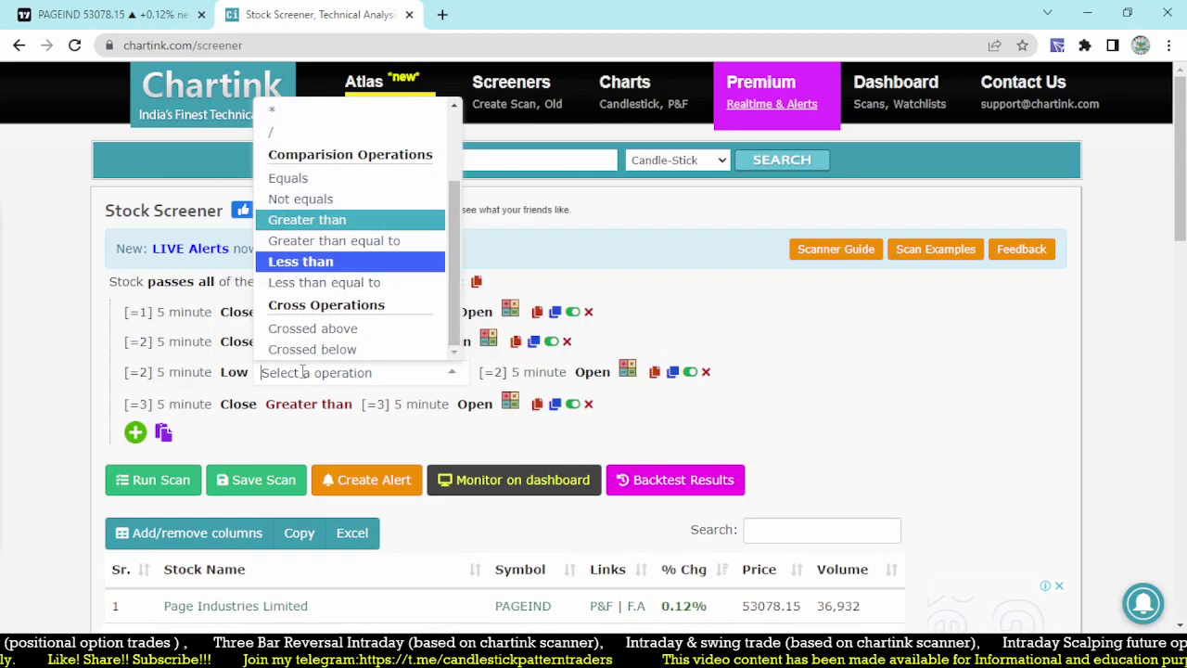
type("gre")
left_click(320, 331)
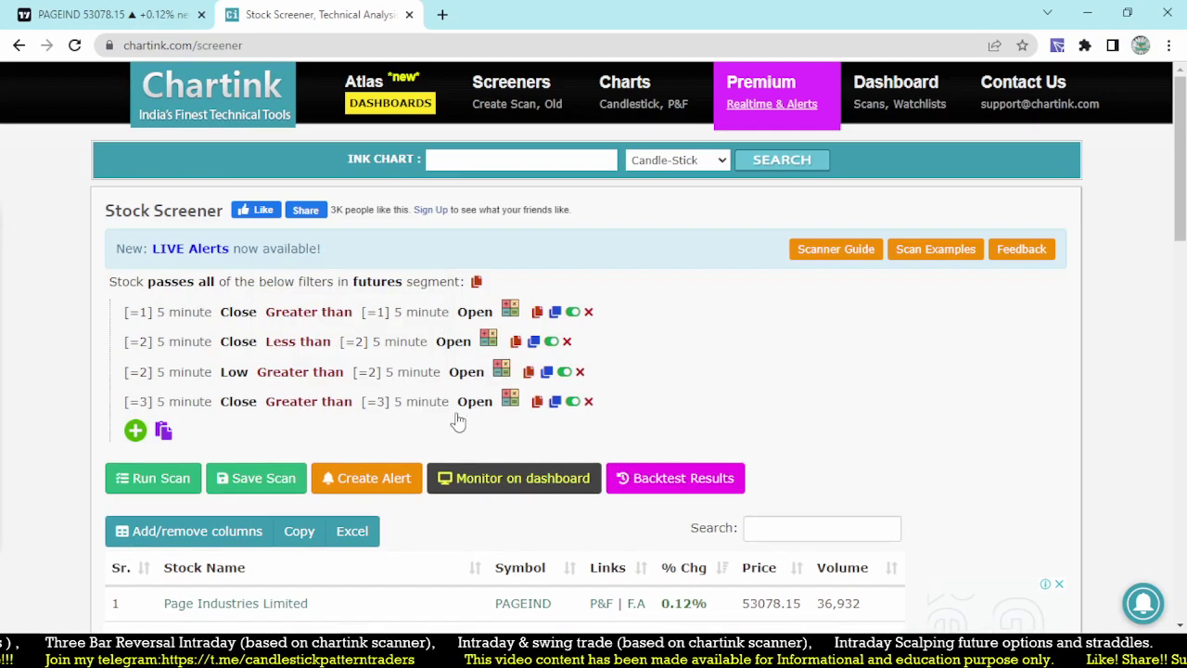
left_click(376, 372)
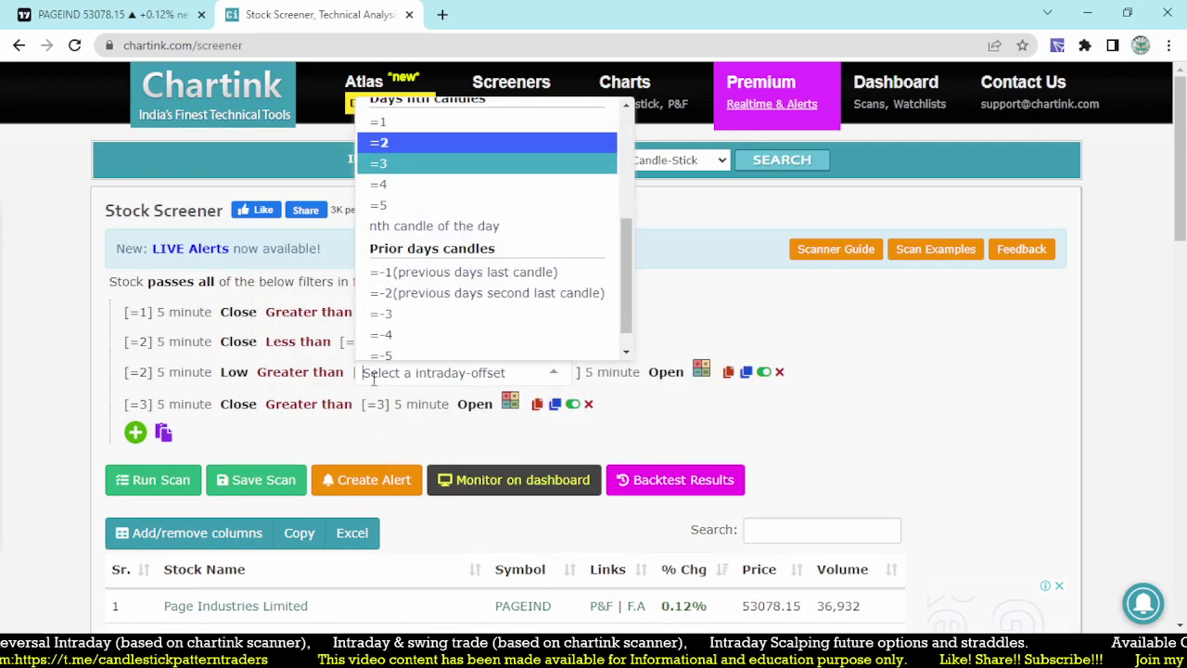
left_click(399, 129)
left_click(461, 372)
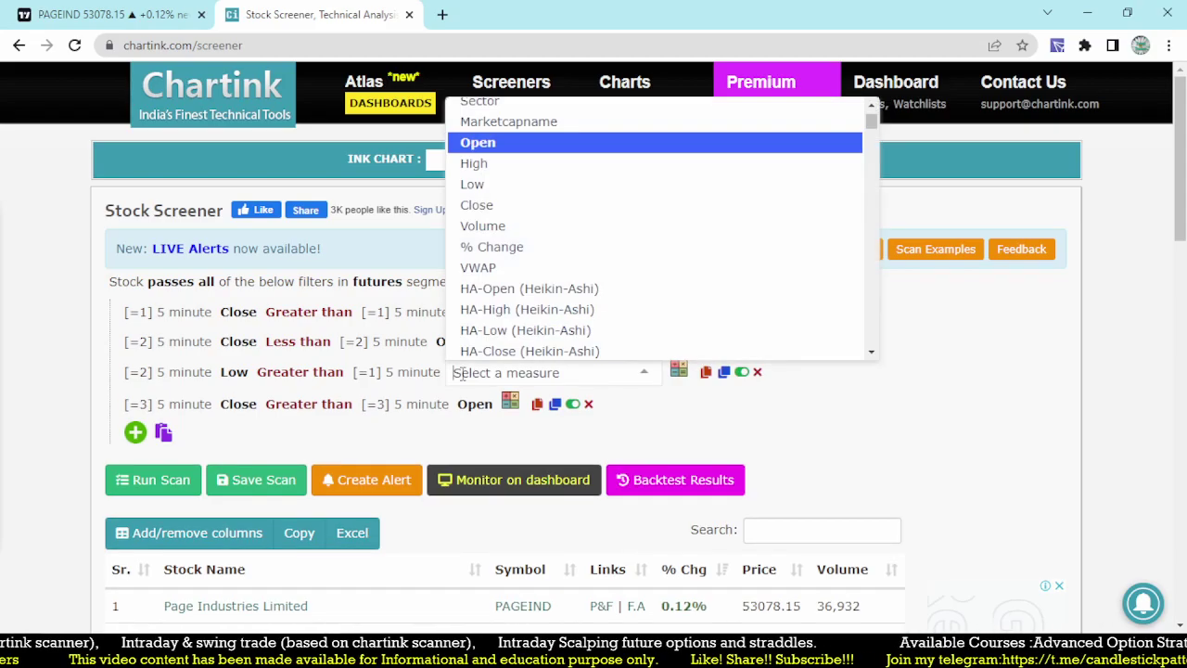
type("low")
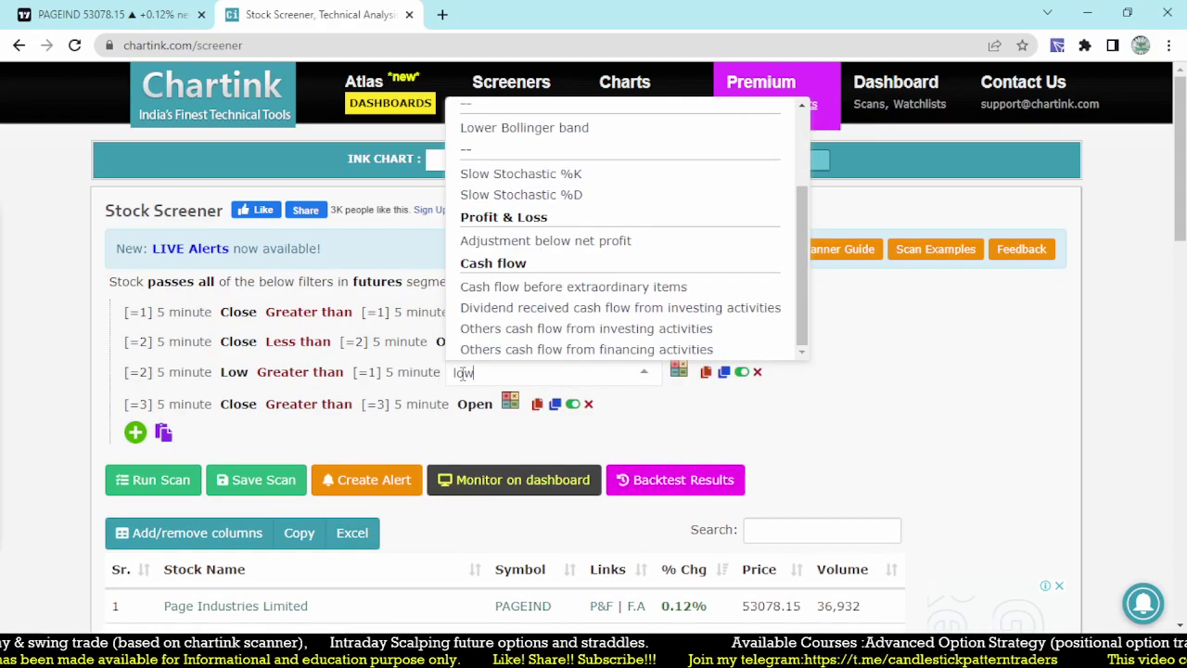
scroll(520, 278, "up", 3)
left_click(494, 135)
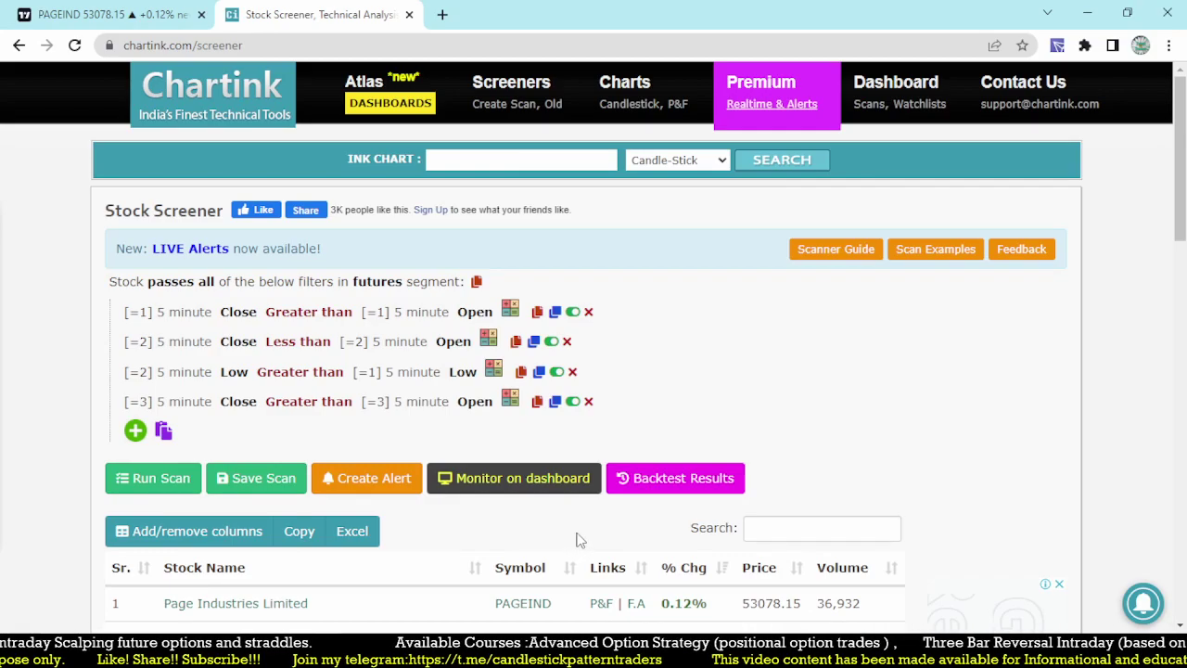
Duplicate the Low comparison condition and change the measure on both sides of the copy to High
left_click(541, 374)
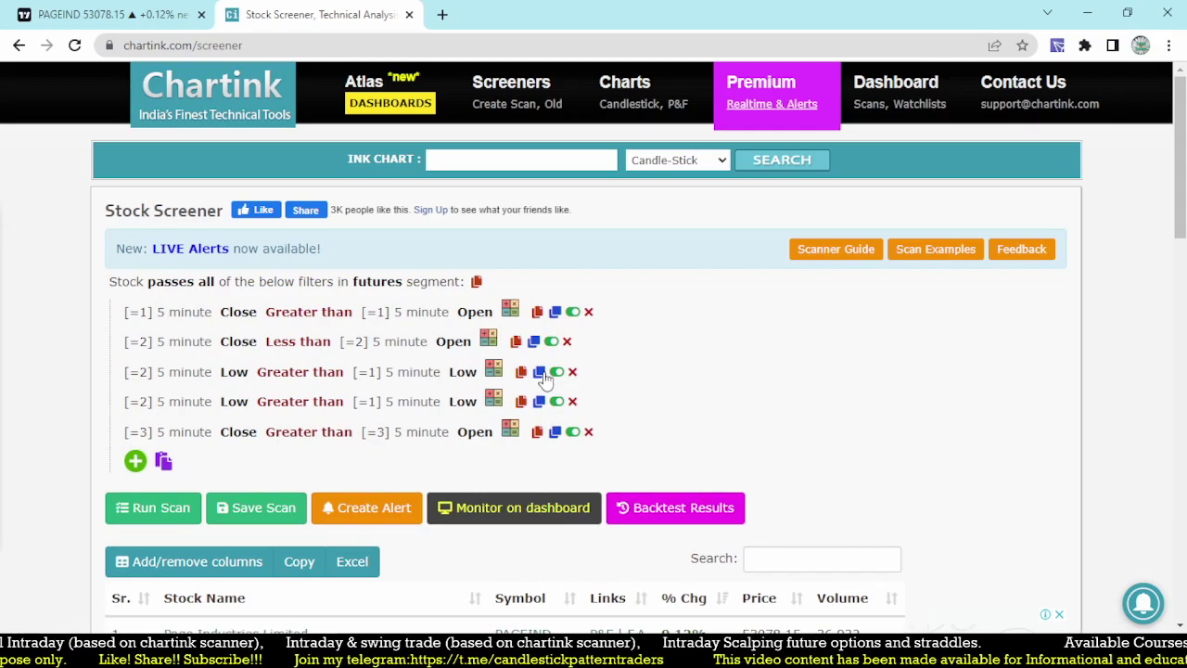
left_click(234, 401)
type("high")
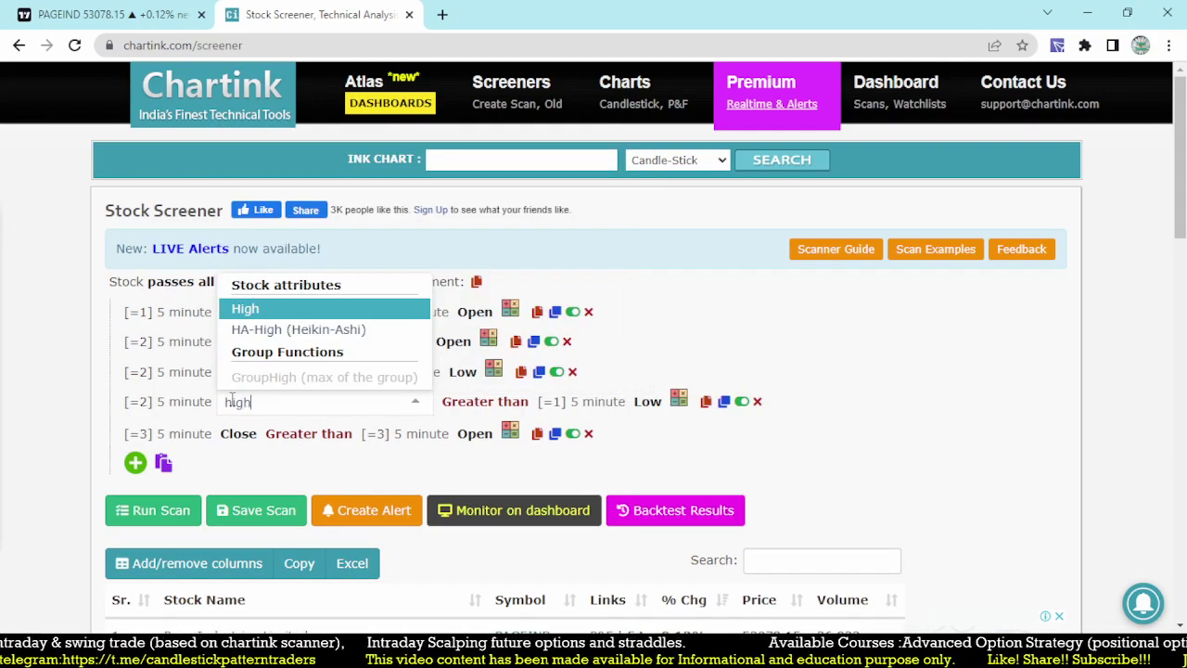
left_click(278, 309)
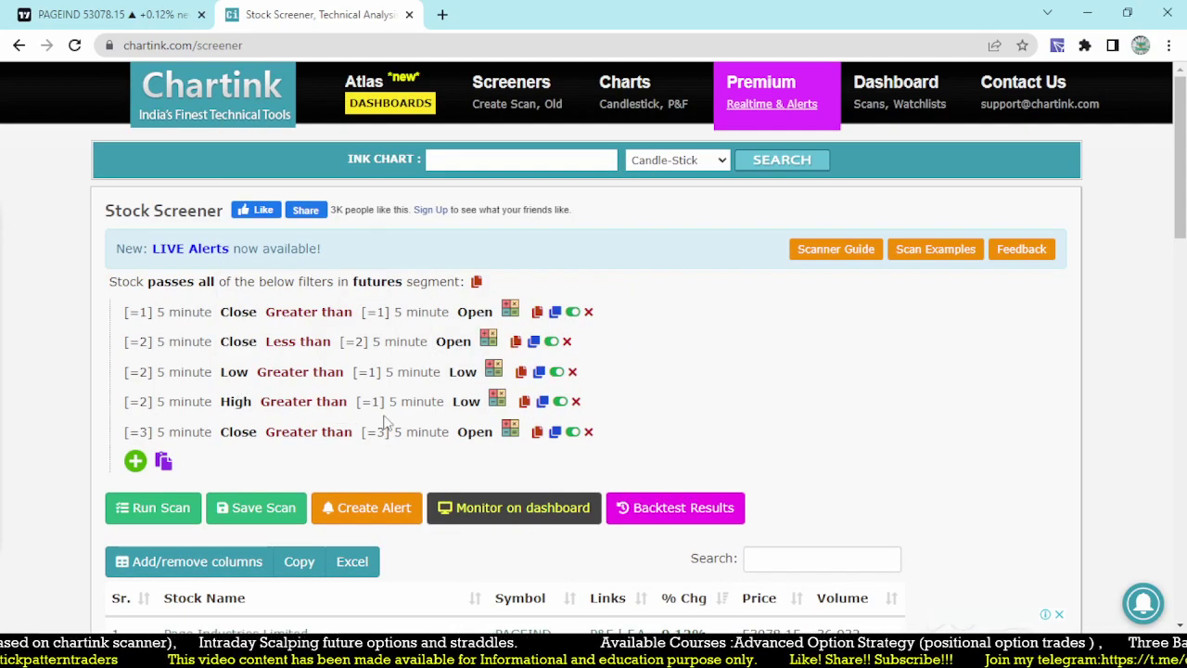
left_click(466, 402)
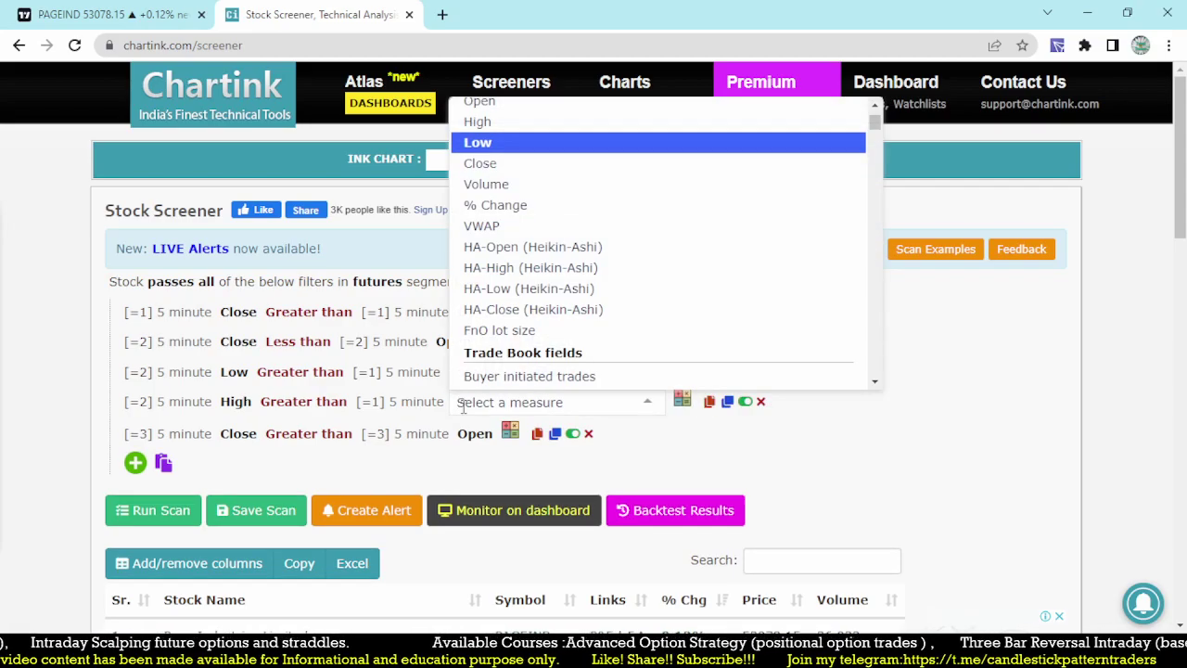
type("high")
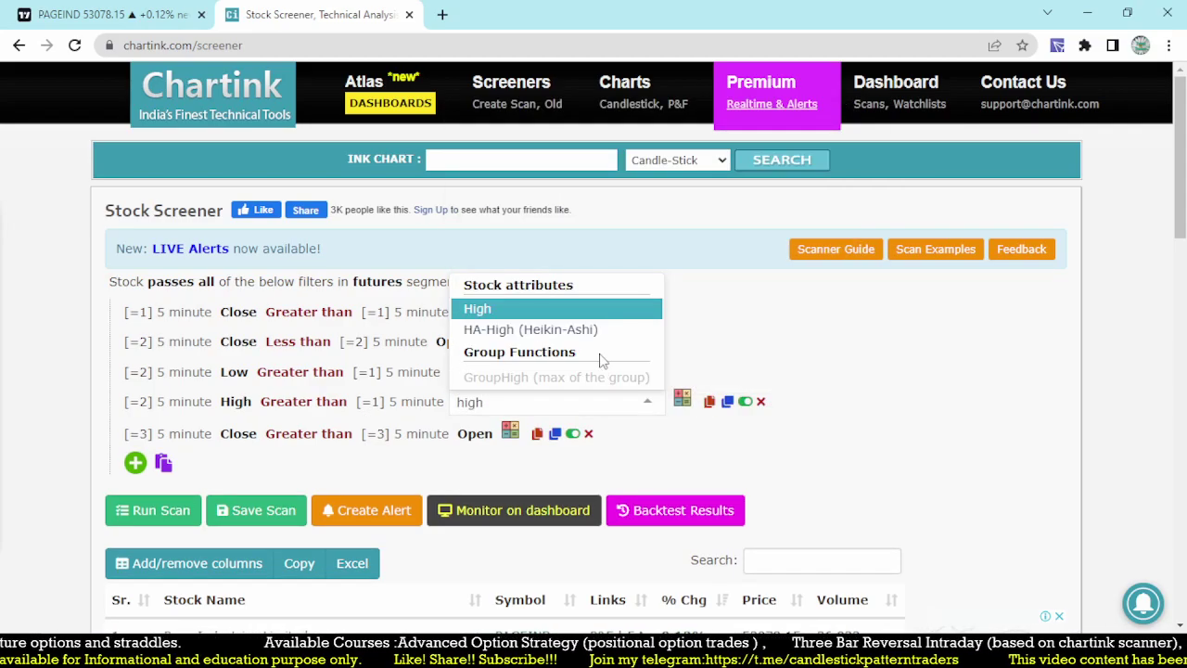
left_click(536, 314)
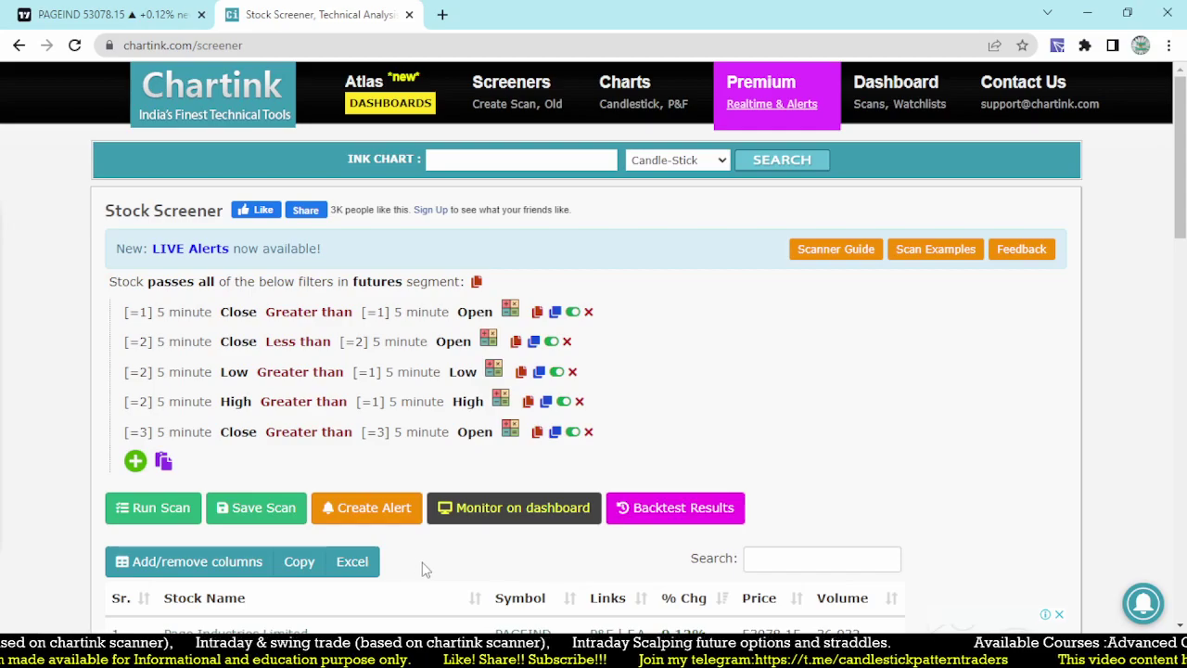
Duplicate the third-candle condition and make the copy compare its Close against the =2 5 minute High
left_click(554, 433)
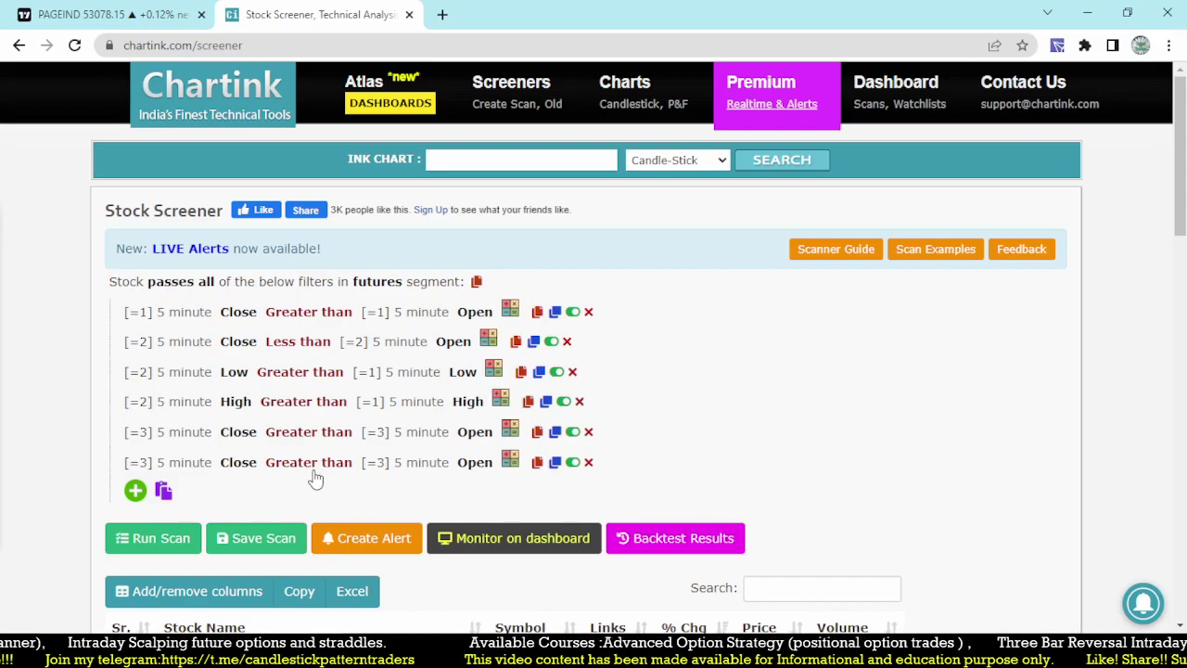
left_click(392, 466)
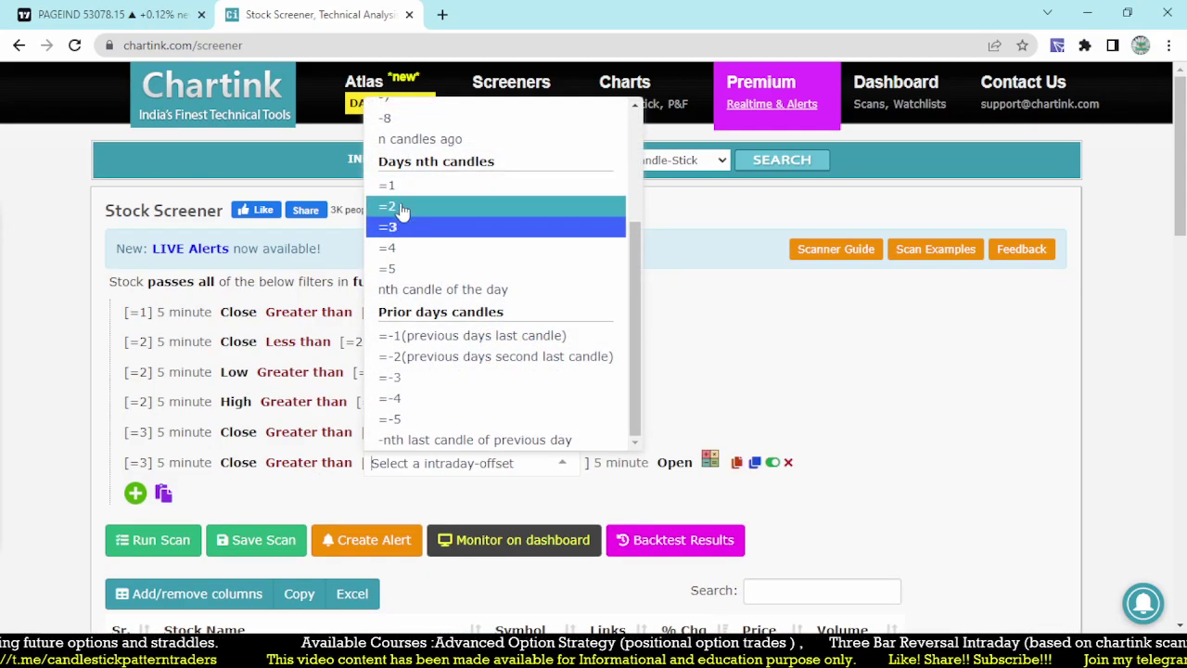
left_click(398, 206)
scroll(798, 393, "down", 1)
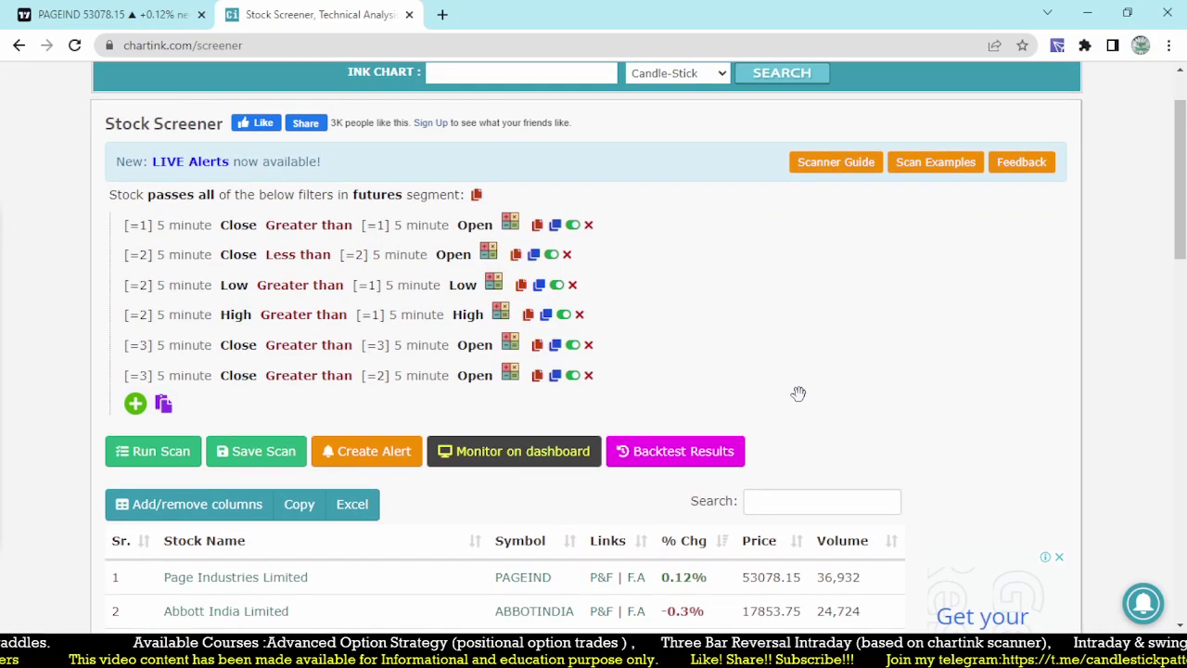
left_click(474, 376)
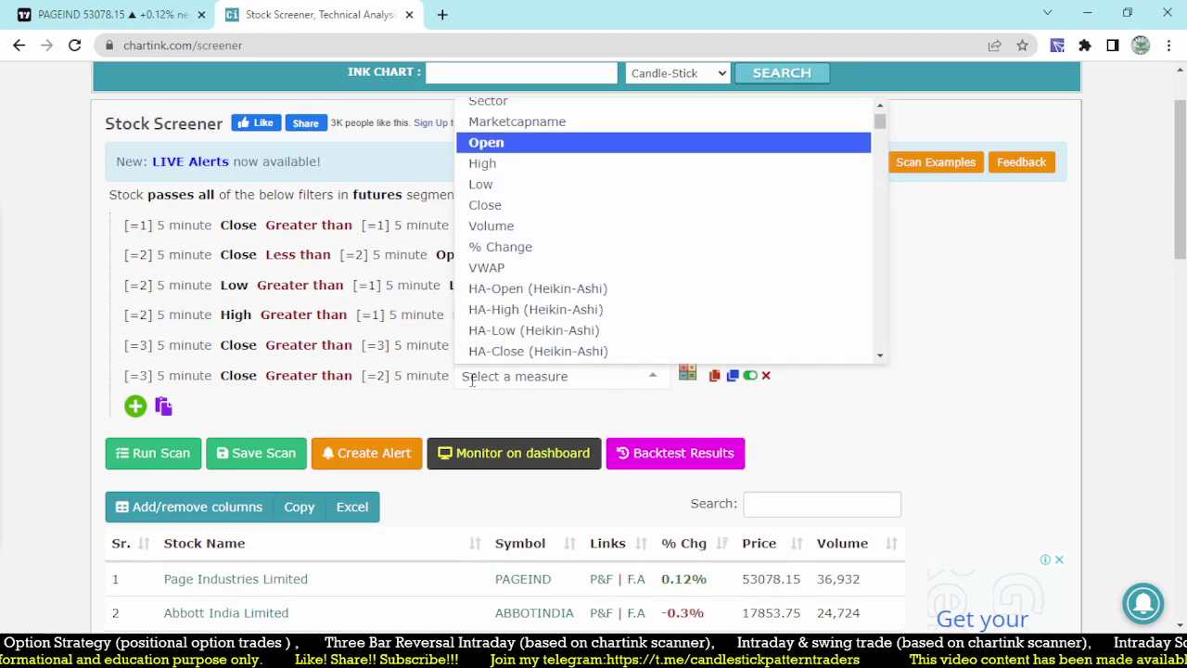
left_click(611, 396)
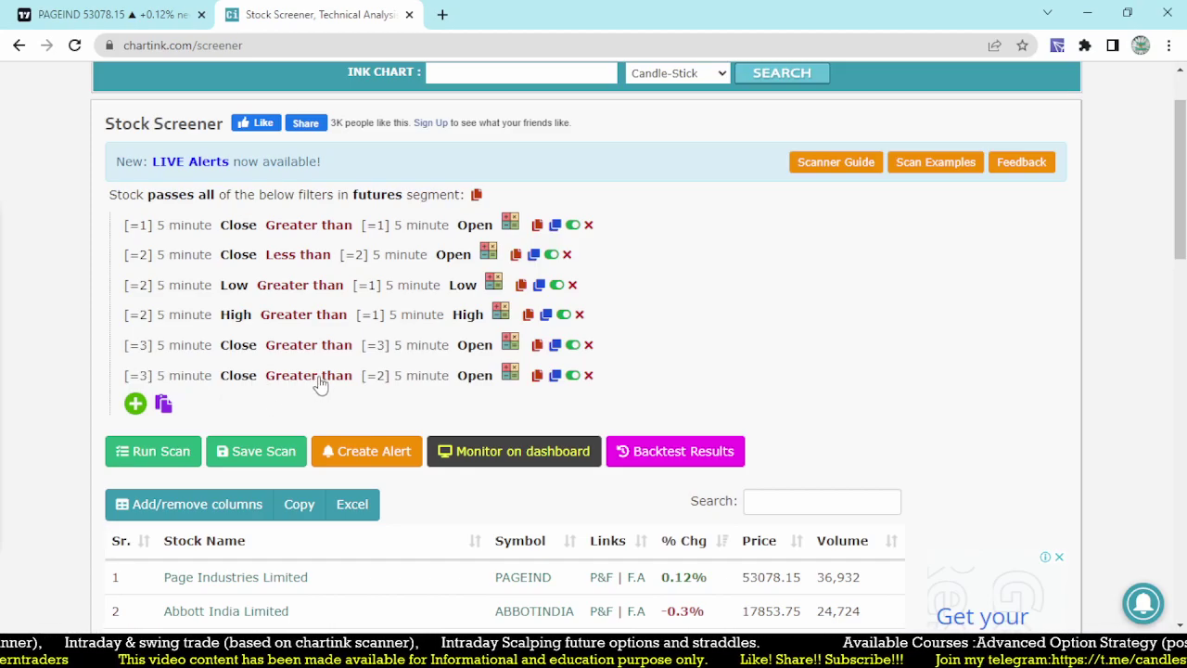
left_click(475, 376)
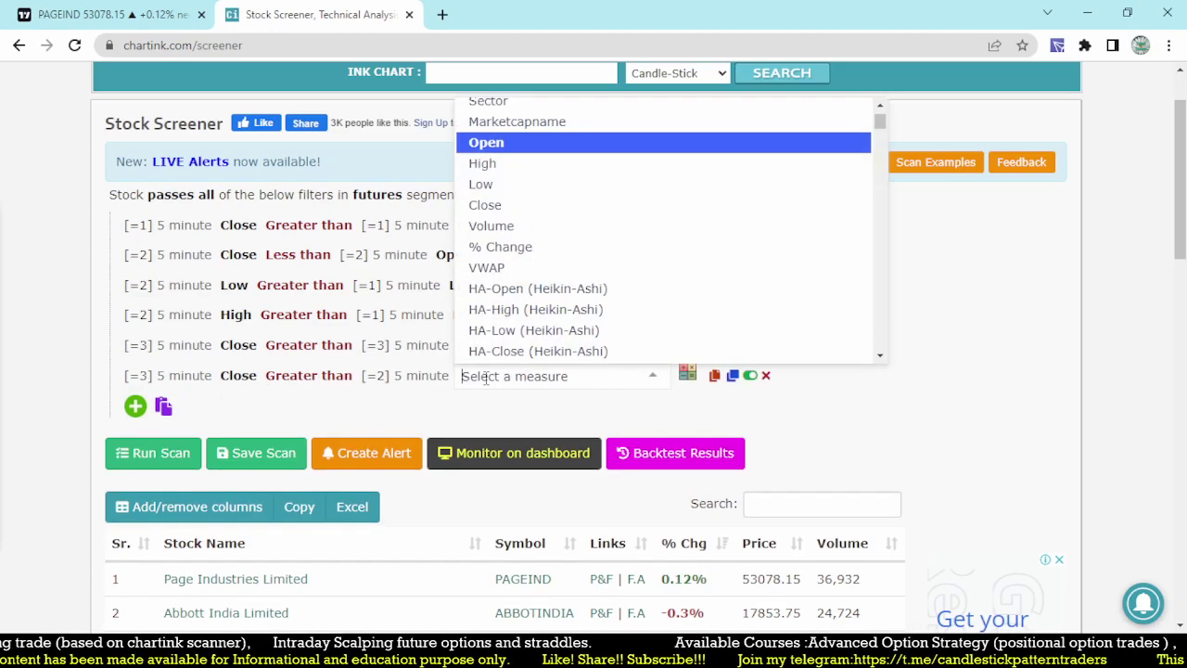
type("high")
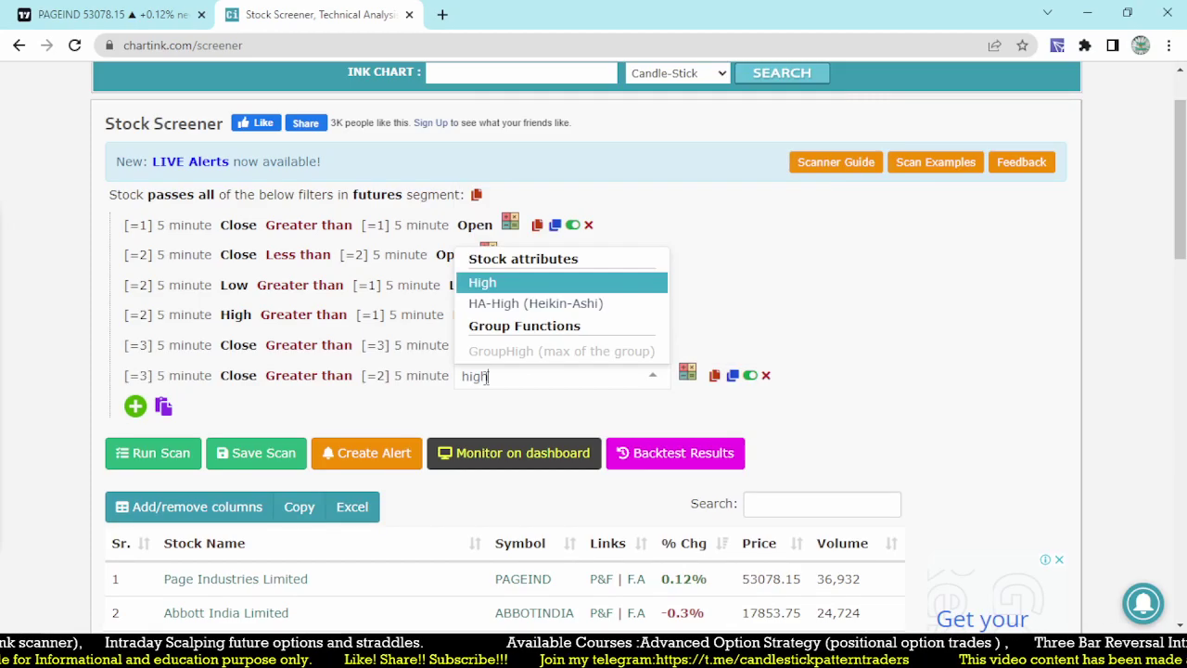
left_click(511, 288)
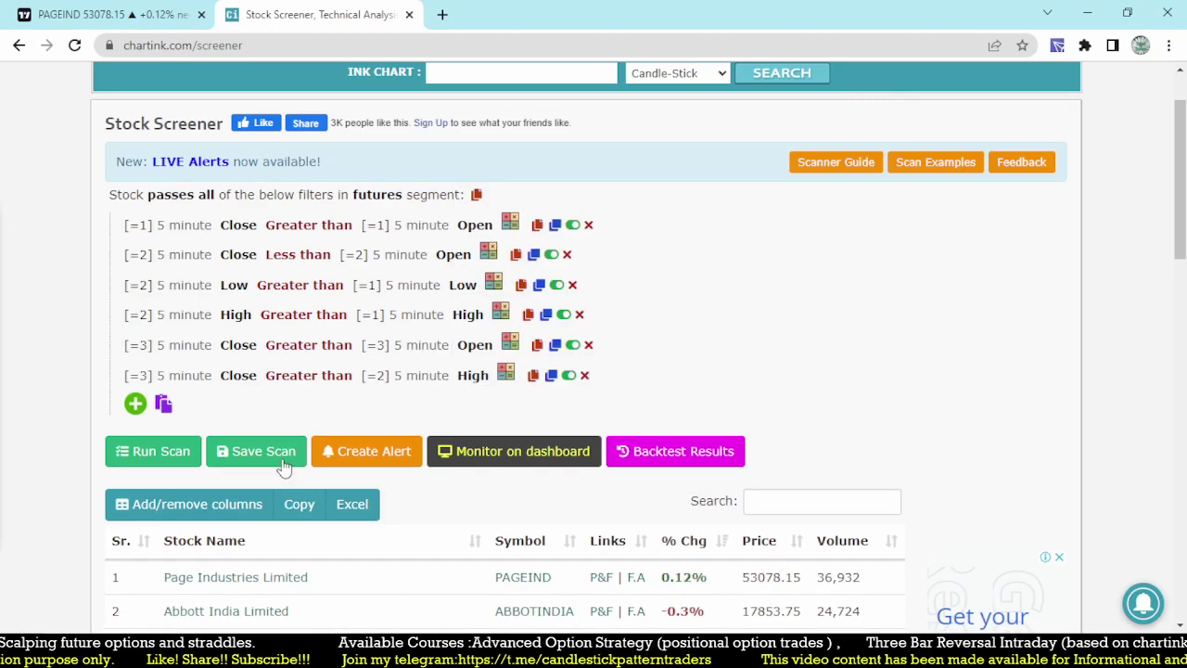
Run the six-condition scan and chart the resulting stock, Hindustan Unilever (NSE: HINDUNILVR), in TradingView
left_click(167, 454)
scroll(468, 409, "down", 3)
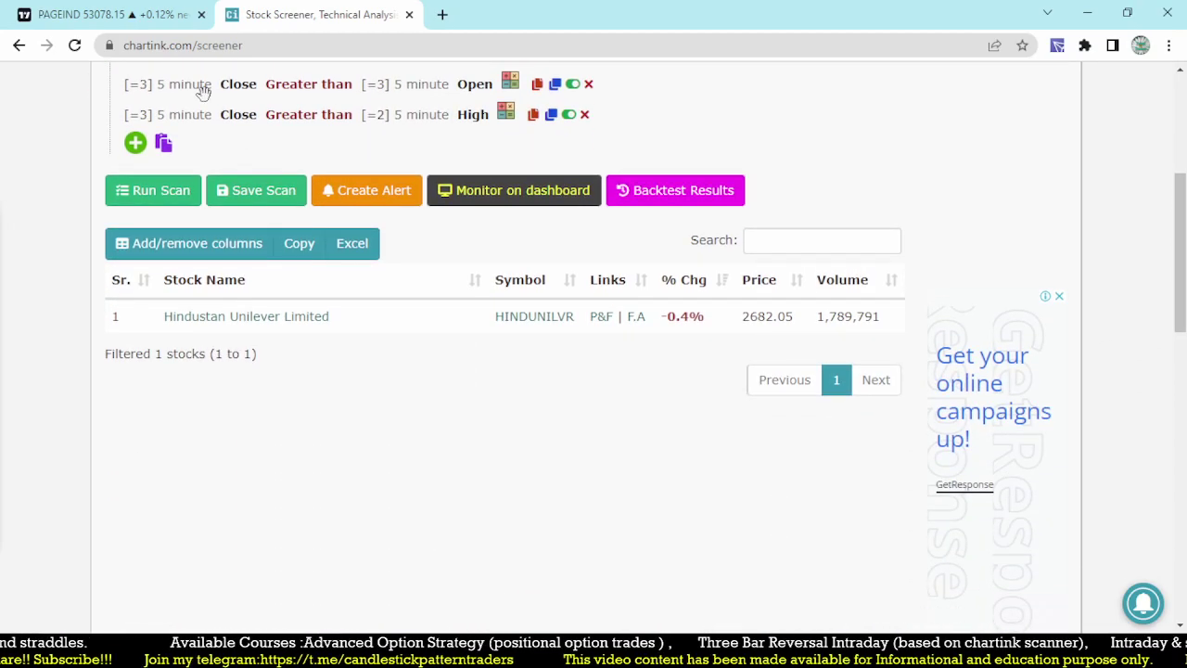
left_click(102, 14)
type("HI")
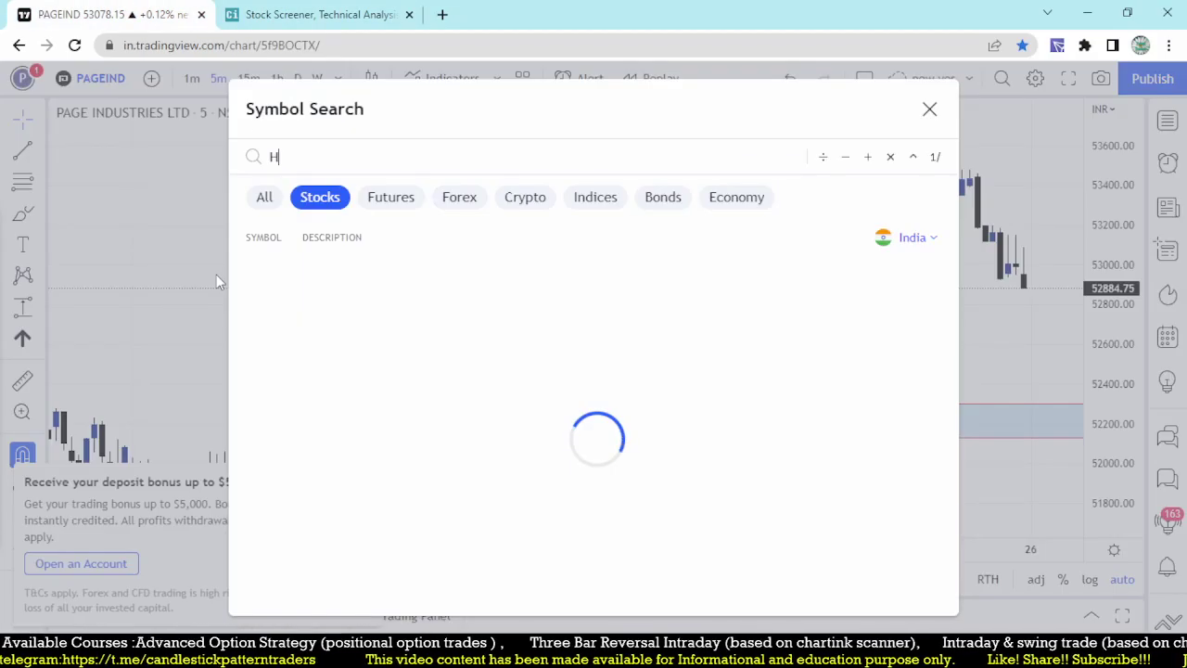
type("DUS")
key("shift+Left")
key("shift+Left")
key("BackSpace")
key("BackSpace")
key("BackSpace")
key("BackSpace")
type("HI")
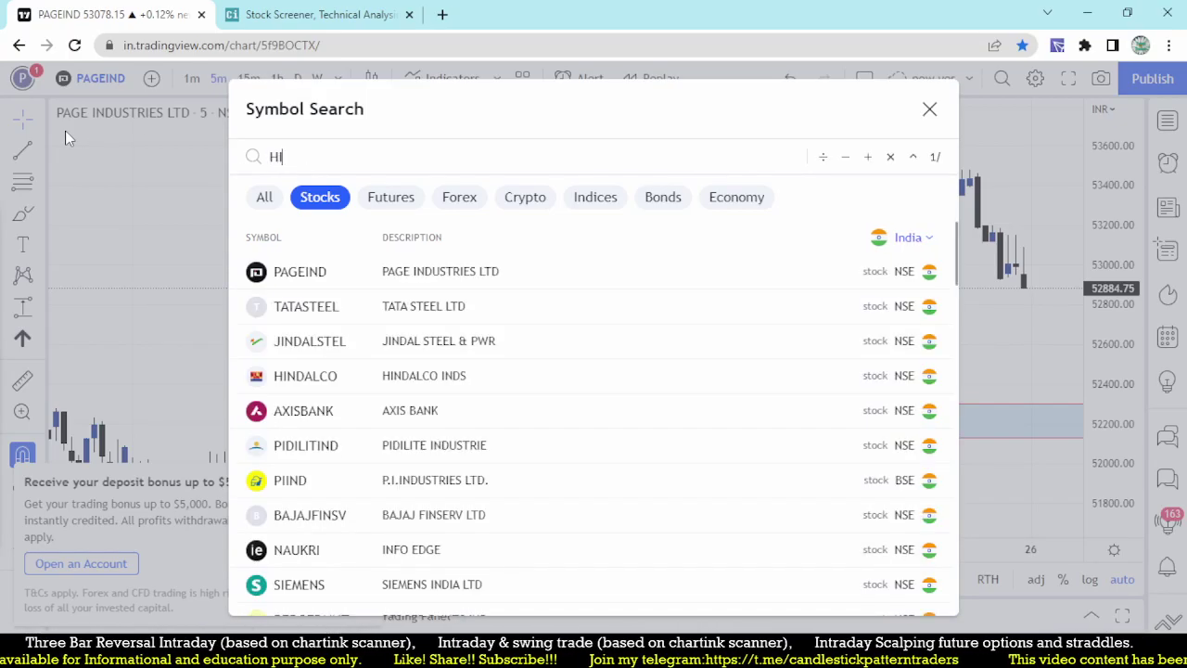
type("ND")
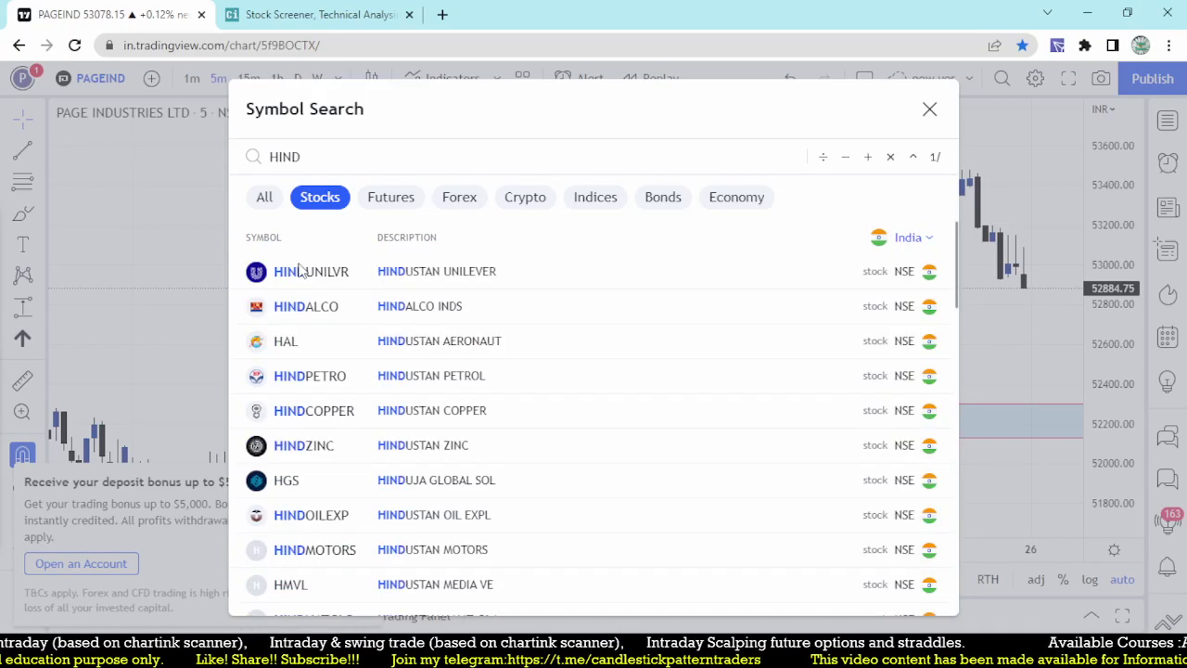
left_click(346, 275)
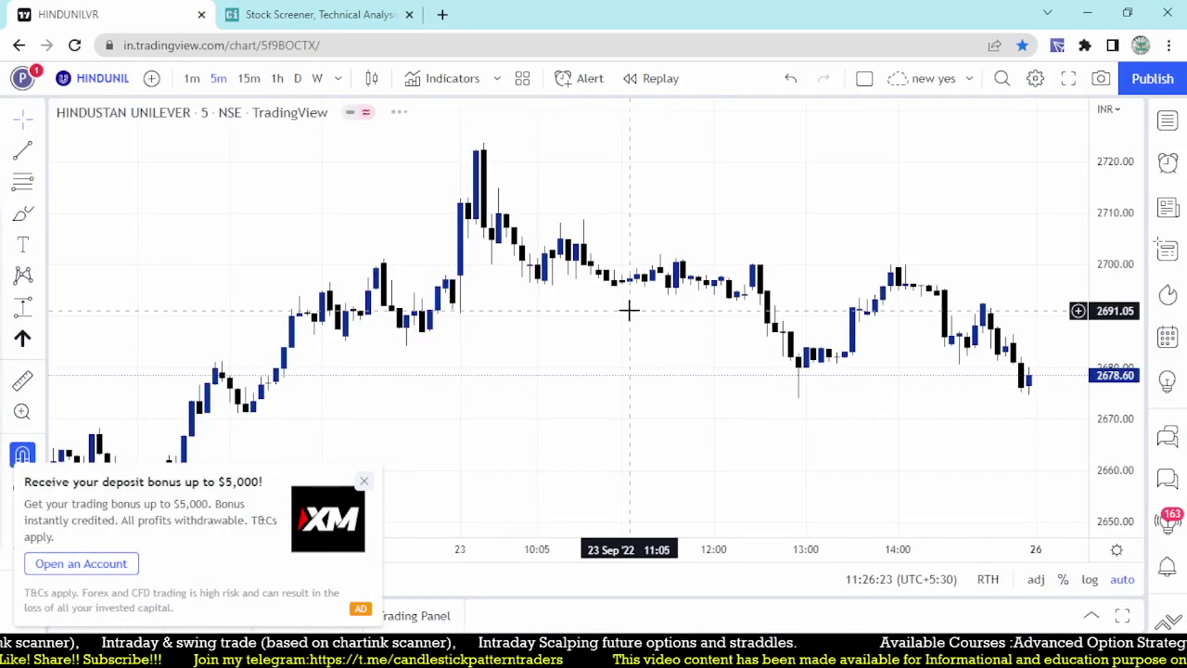
Examine the first three 5-minute candles of 23 Sep on the Hindustan Unilever chart, boxing each one temporarily
scroll(646, 371, "up", 3)
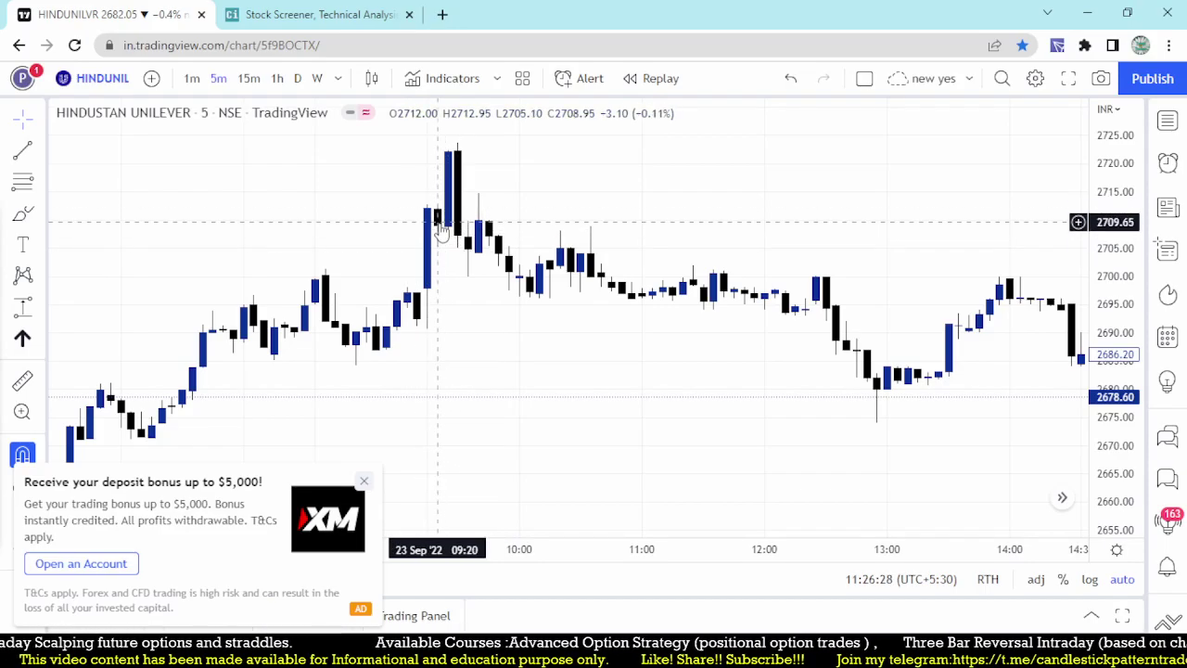
scroll(566, 297, "up", 1)
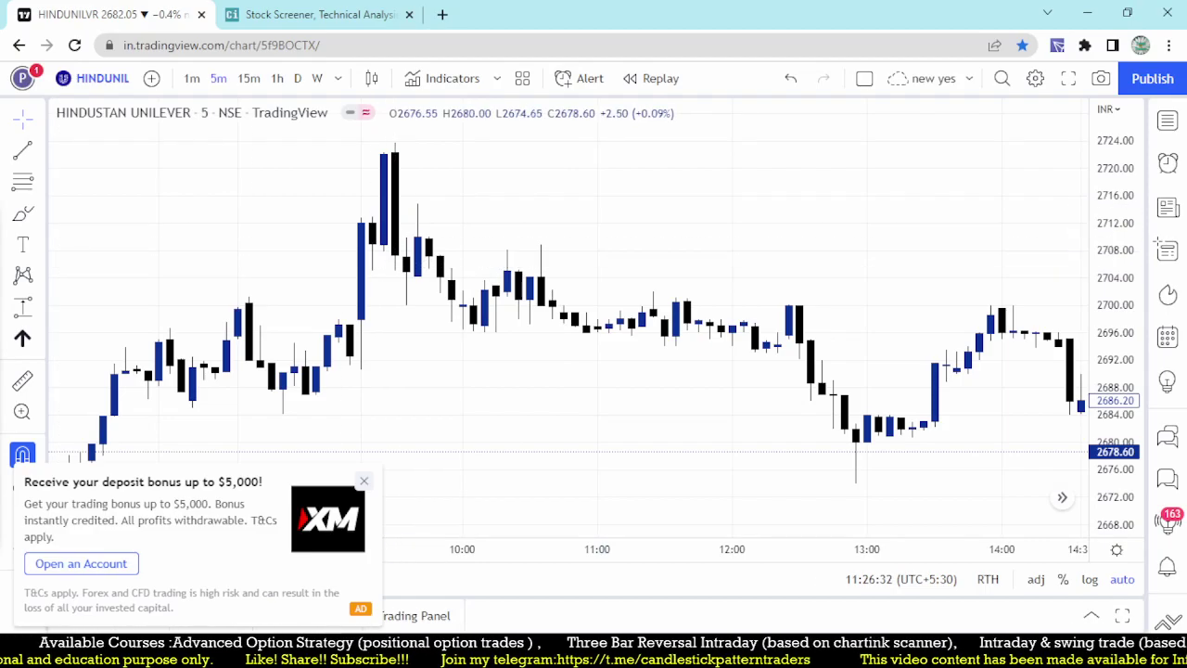
left_click_drag(347, 218, 371, 386)
left_click_drag(368, 226, 380, 280)
left_click_drag(365, 146, 397, 253)
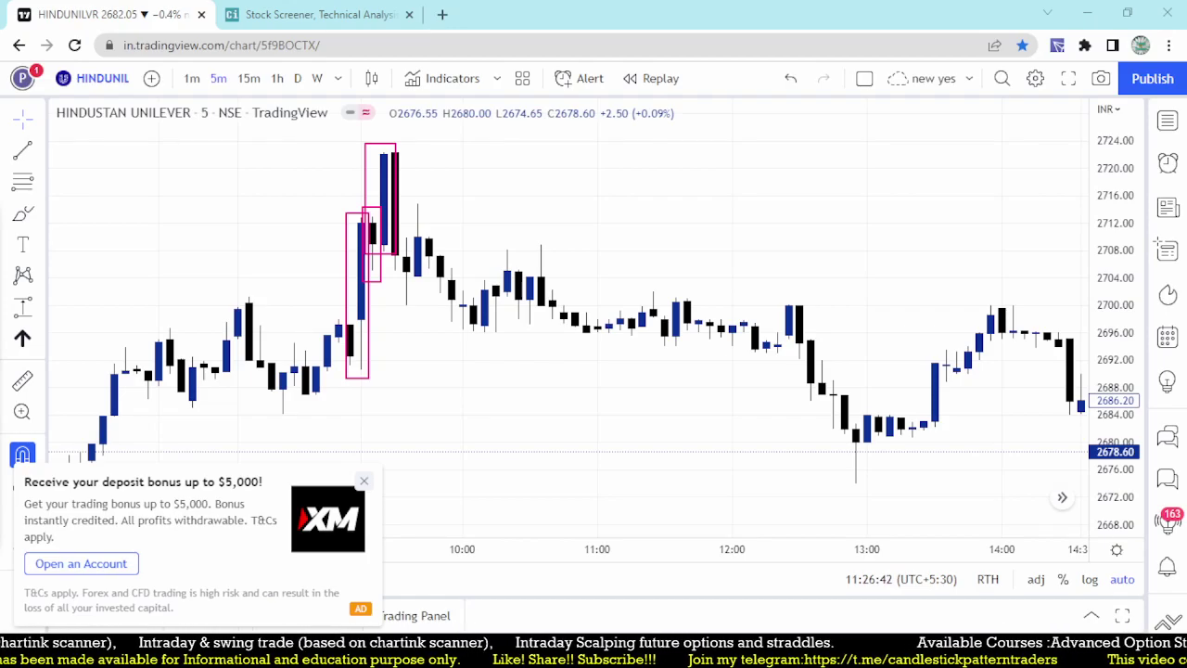
key("ctrl+z")
key("ctrl+z")
key("ctrl+z")
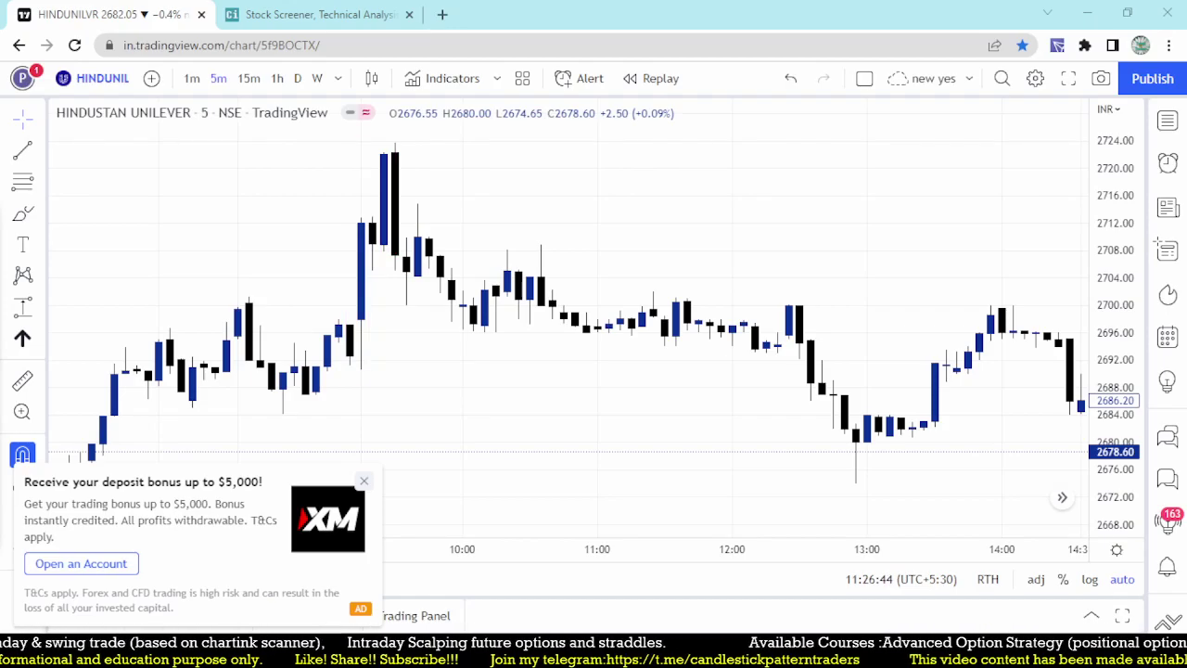
Box the high-low range of the 23 Sep 09:20 candle temporarily and examine the price action that follows it
left_click_drag(362, 220, 469, 272)
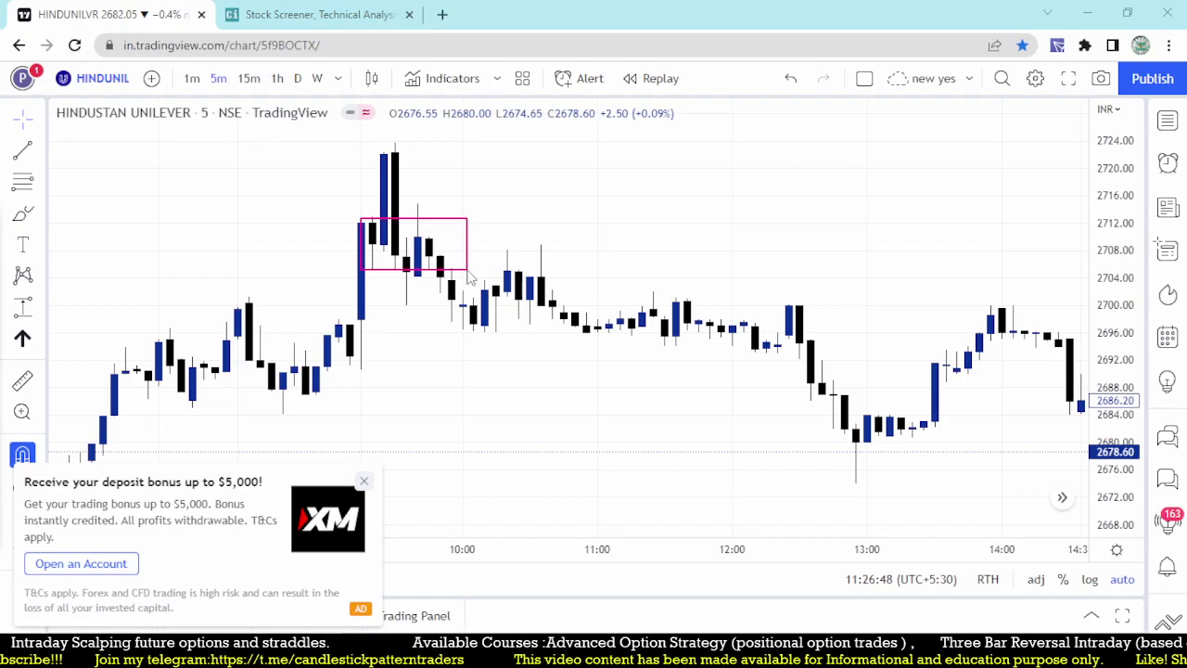
key("Escape")
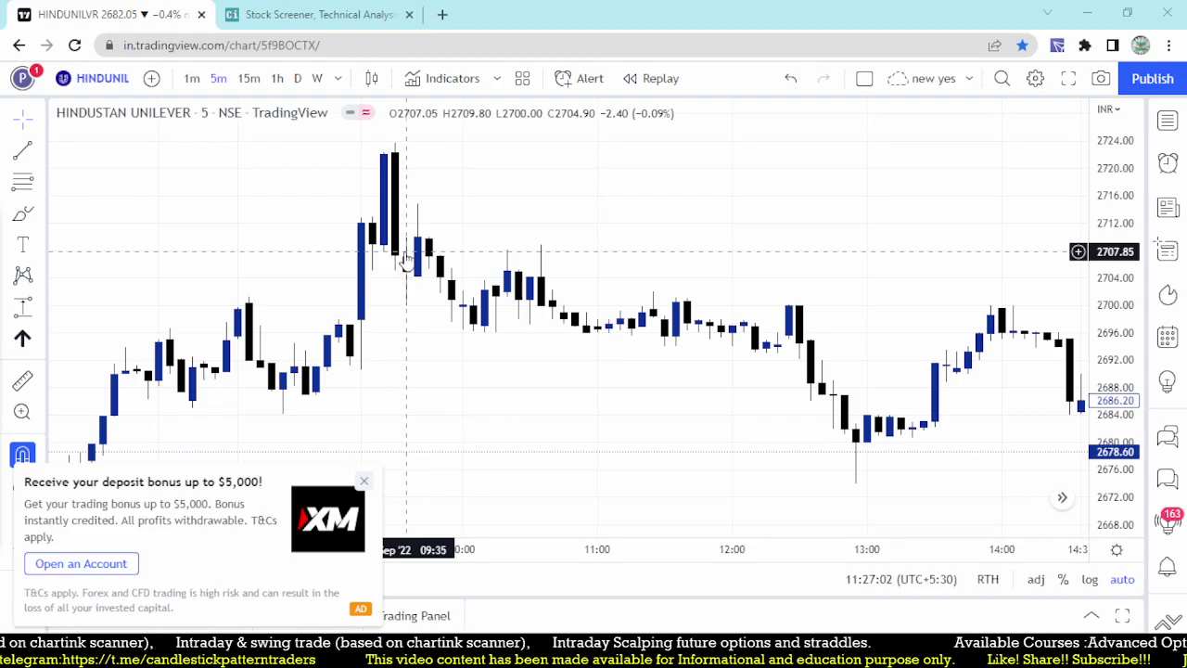
left_click_drag(405, 263, 319, 278)
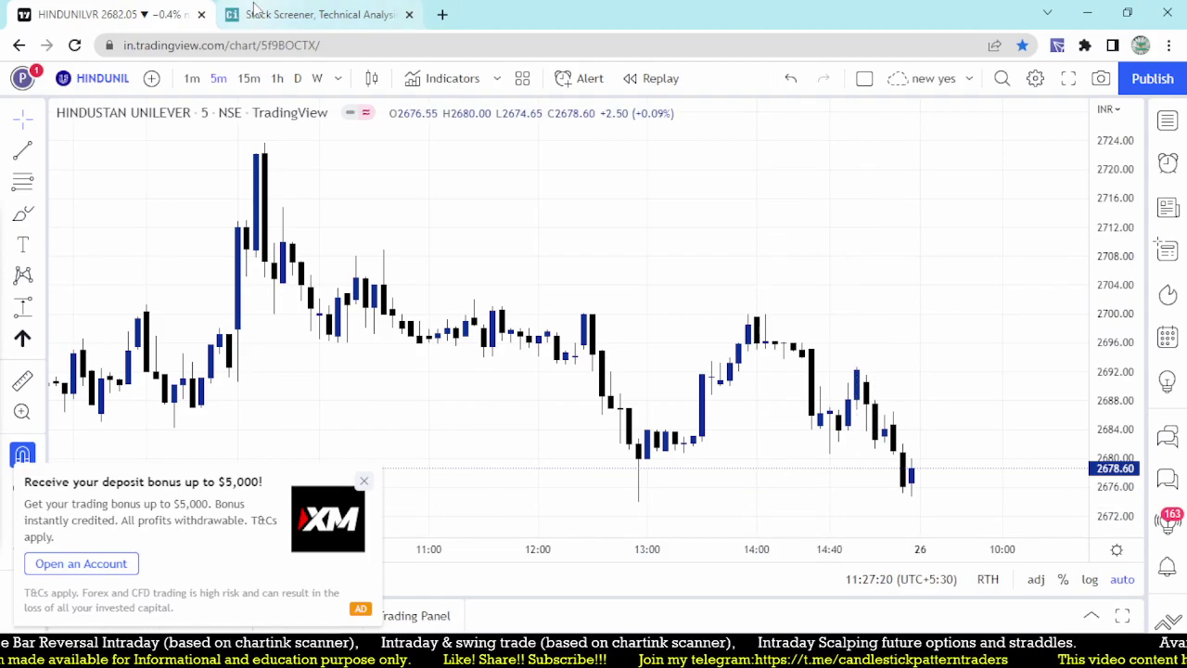
Switch to Chartink and save the six-condition scan under the name "Finding deman zone talent traders"
left_click(297, 14)
scroll(562, 432, "down", 2)
scroll(442, 356, "up", 5)
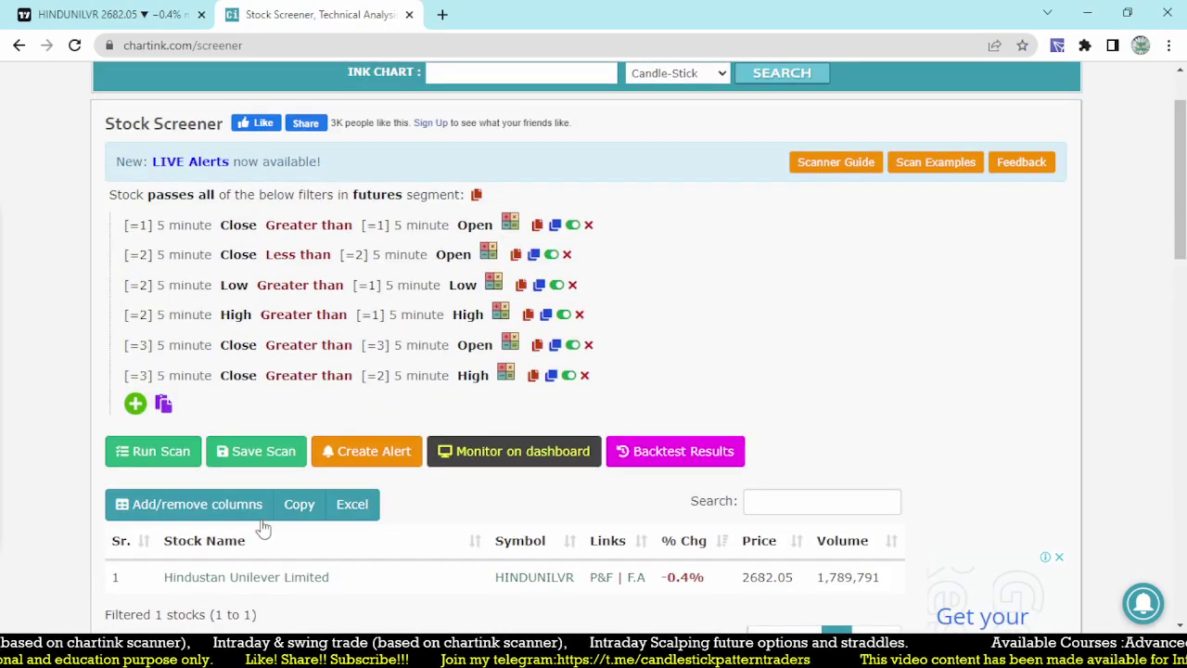
left_click(266, 455)
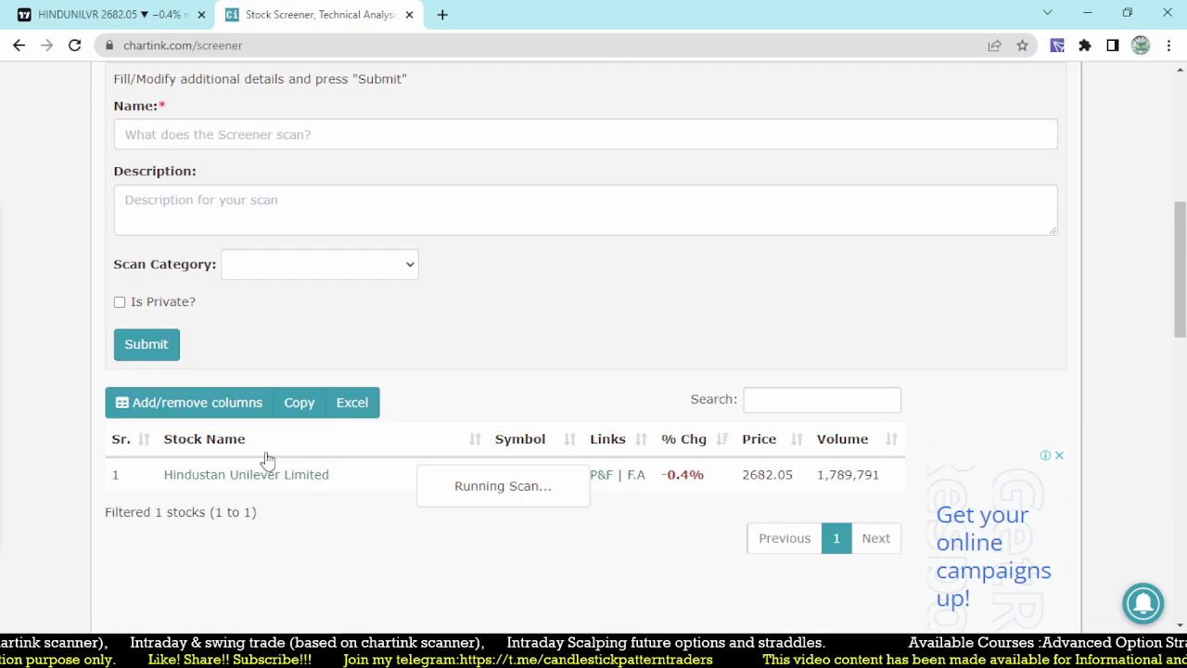
left_click(194, 143)
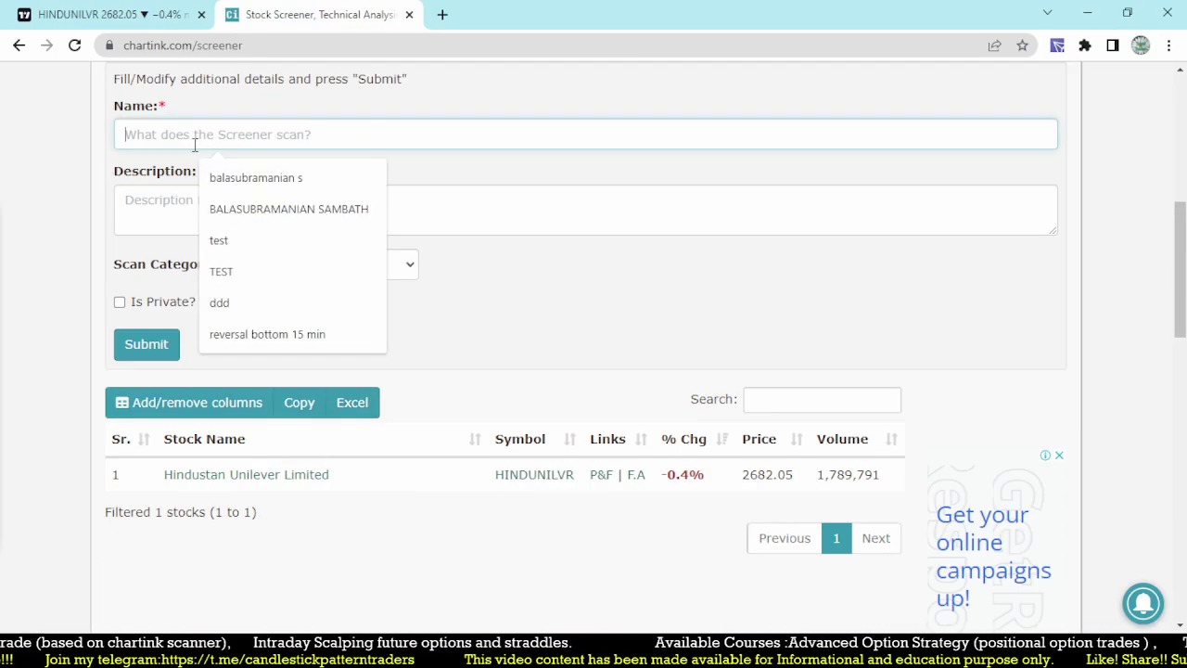
type("F")
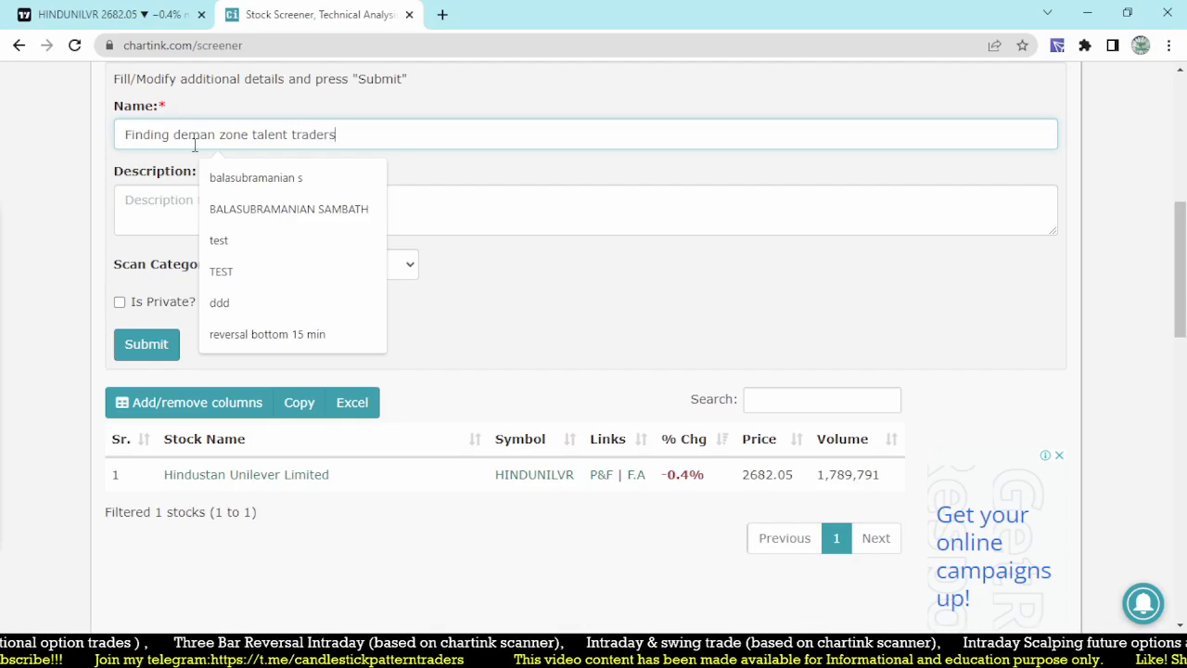
left_click(119, 356)
scroll(681, 362, "down", 20)
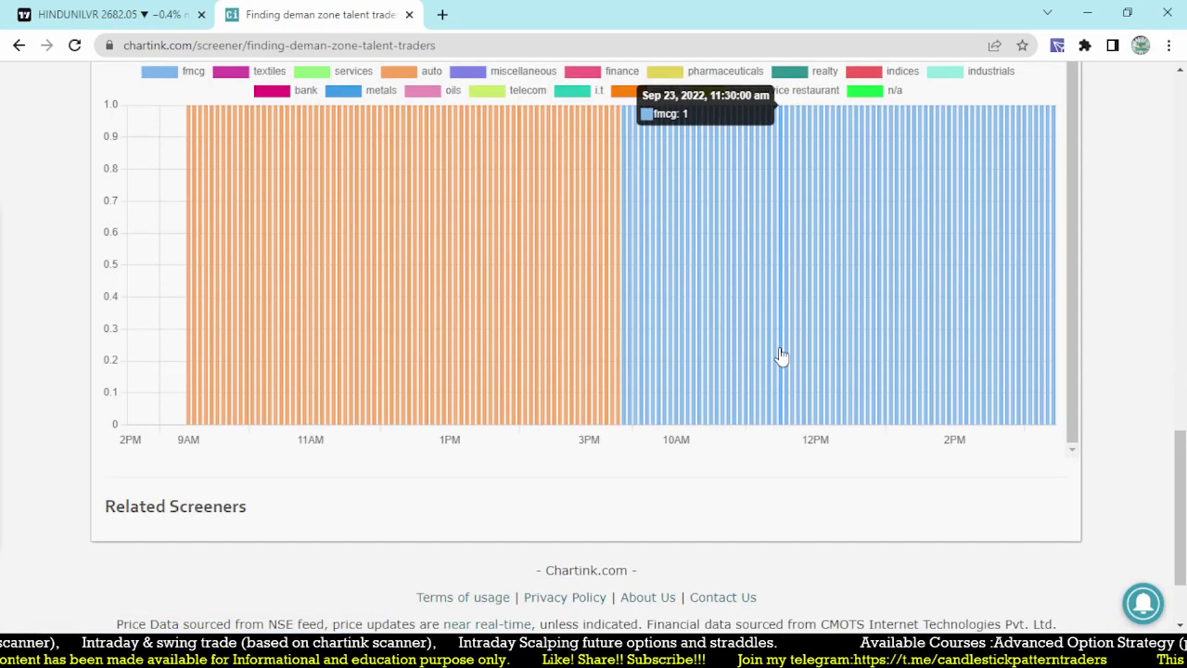
left_click(397, 297)
left_click(104, 11)
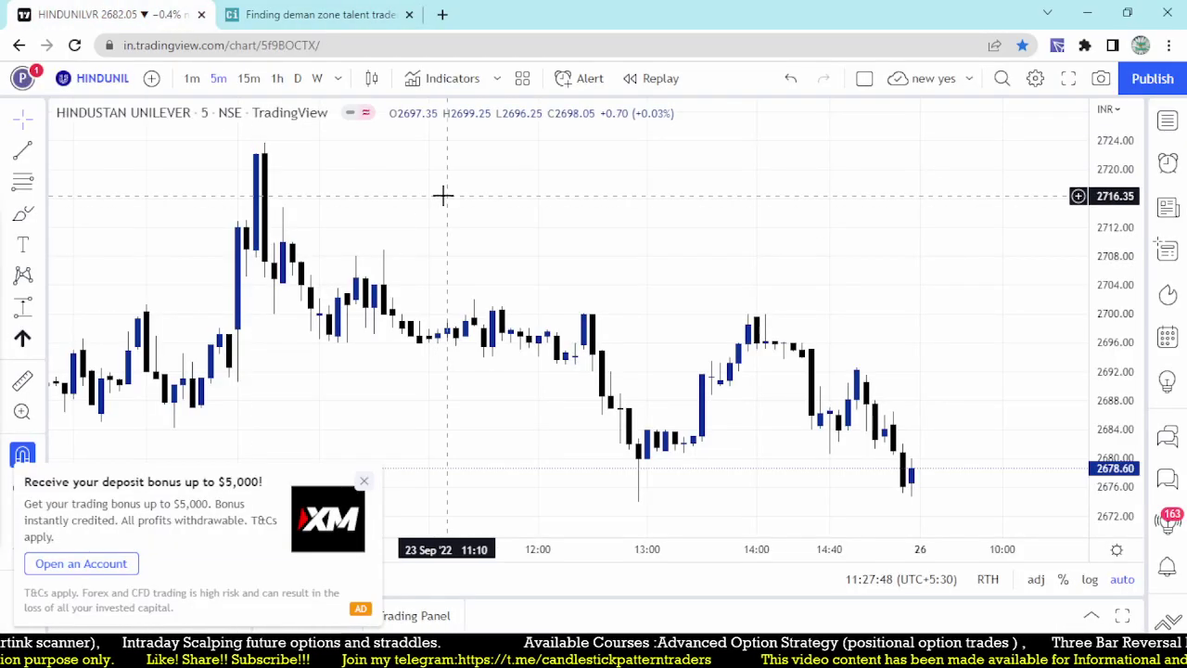
type("ESC")
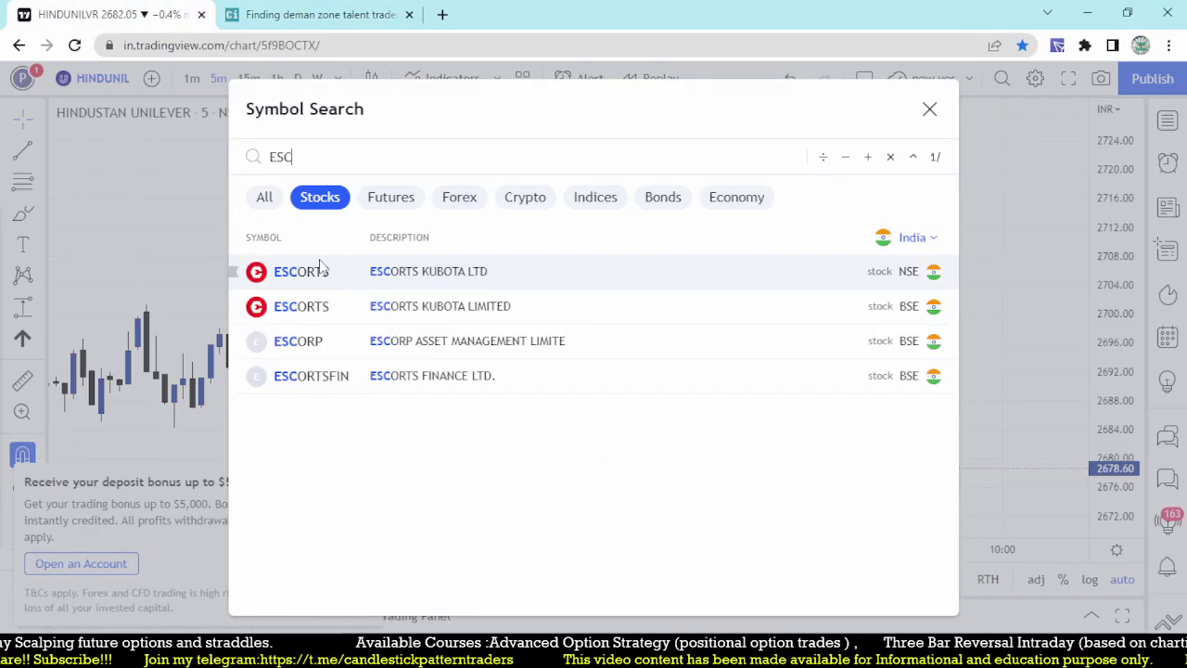
left_click(322, 267)
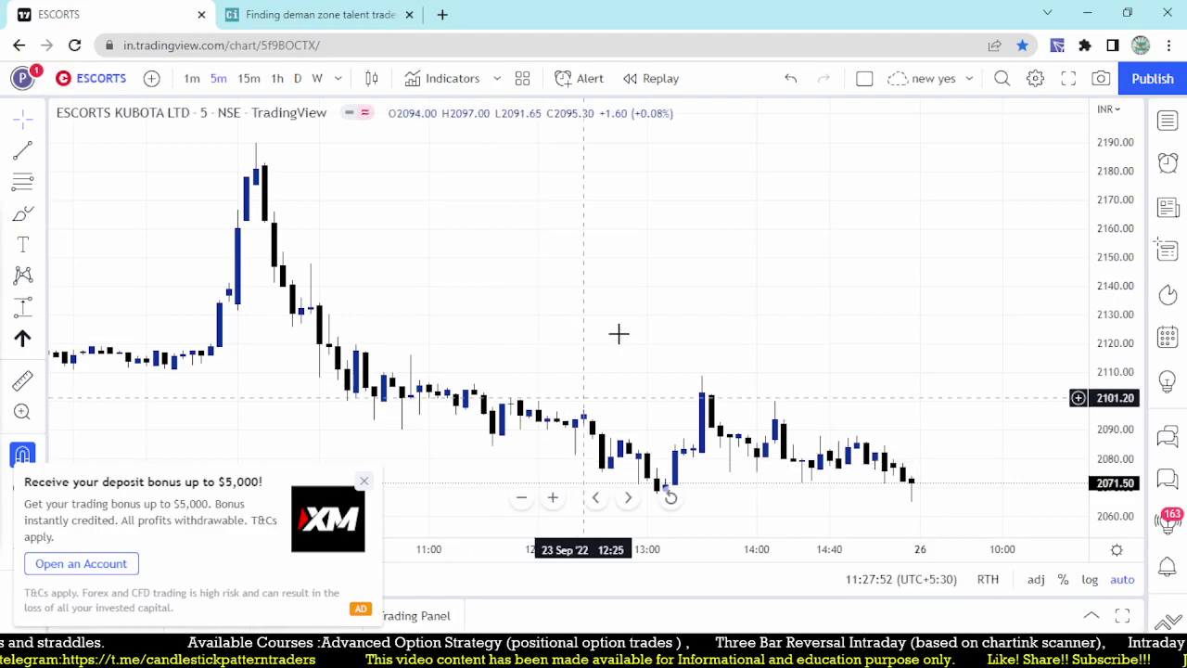
left_click_drag(339, 390, 454, 408)
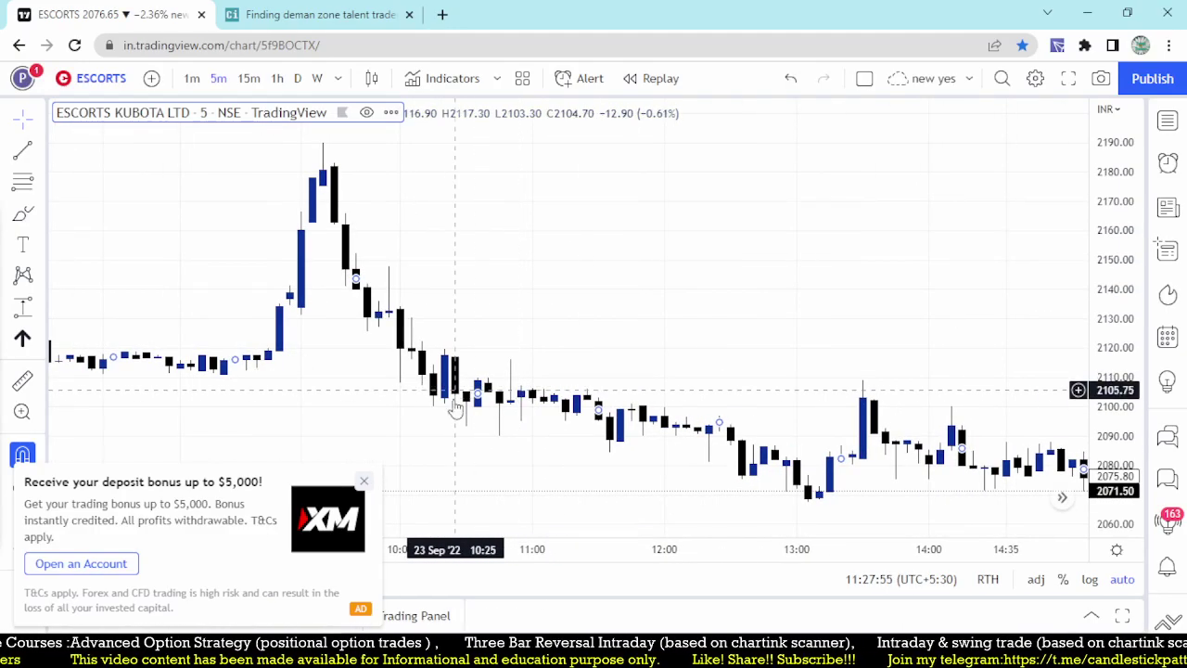
left_click(364, 481)
left_click(875, 119)
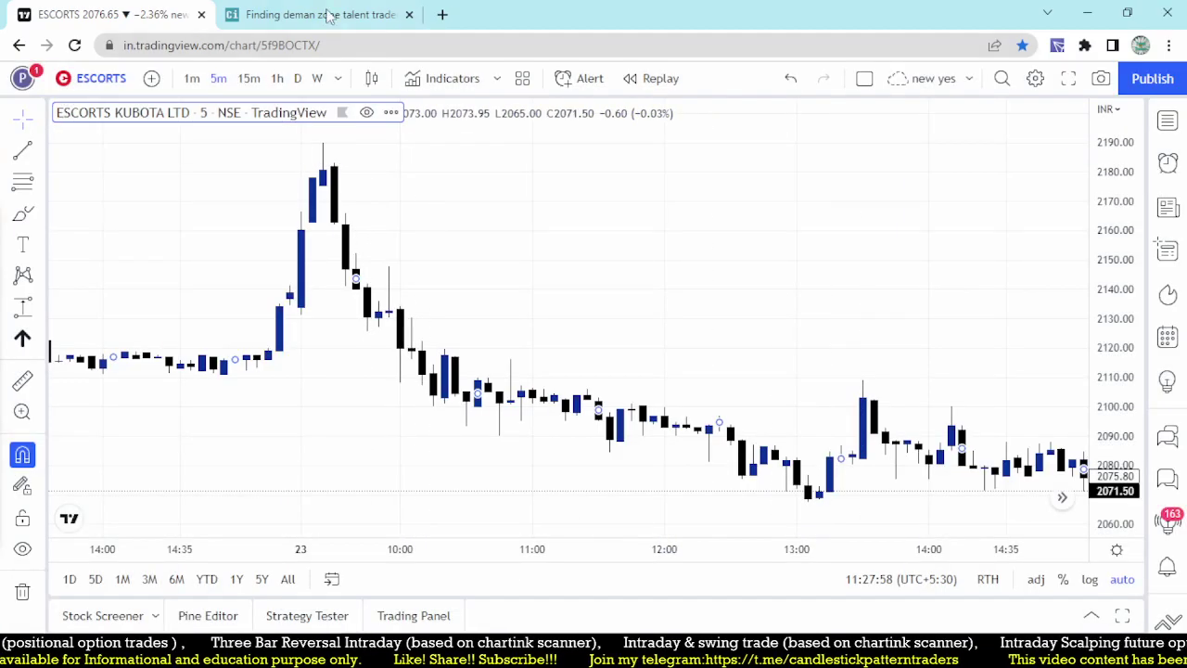
Recheck the backtest date in Chartink, and look through the Escorts 5-minute chart for the opening candles of 22 Sep
left_click(285, 22)
left_click(111, 14)
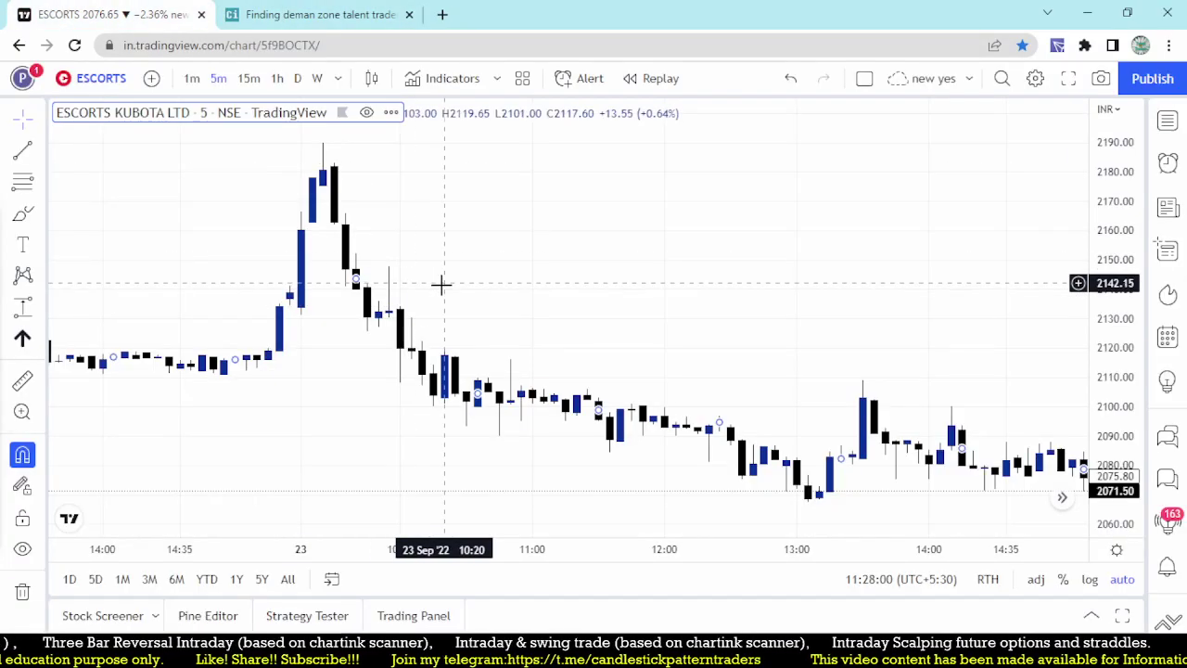
scroll(347, 265, "up", 2)
left_click_drag(347, 266, 753, 275)
left_click_drag(463, 278, 901, 279)
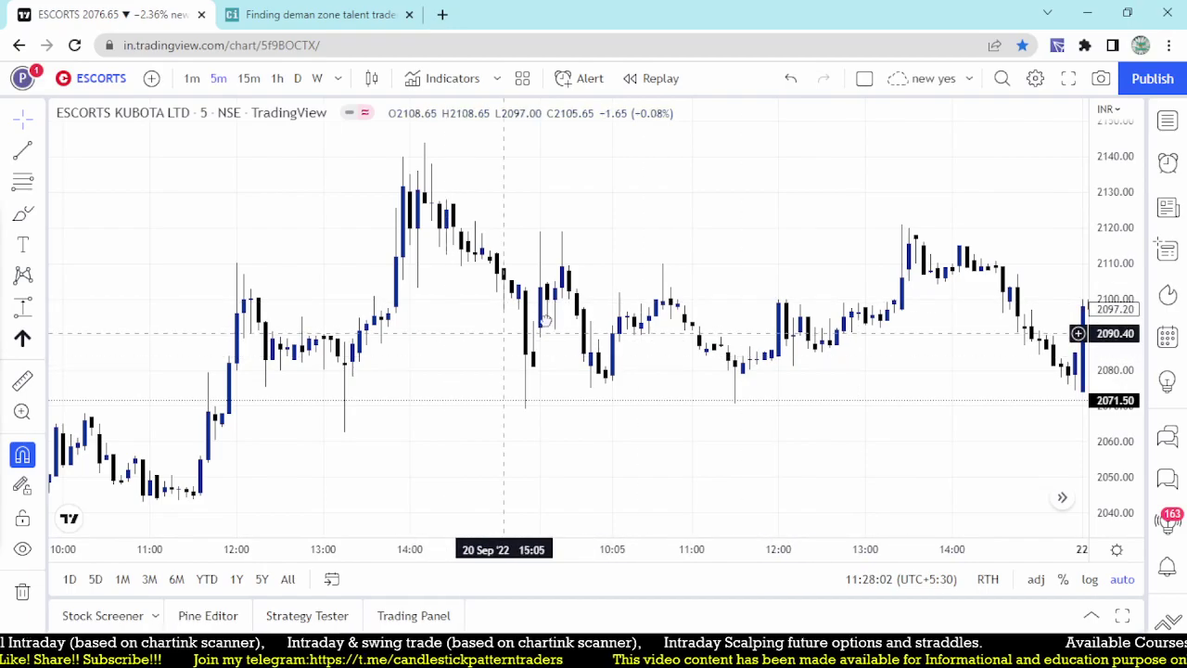
left_click_drag(490, 334, 875, 244)
scroll(644, 360, "up", 1)
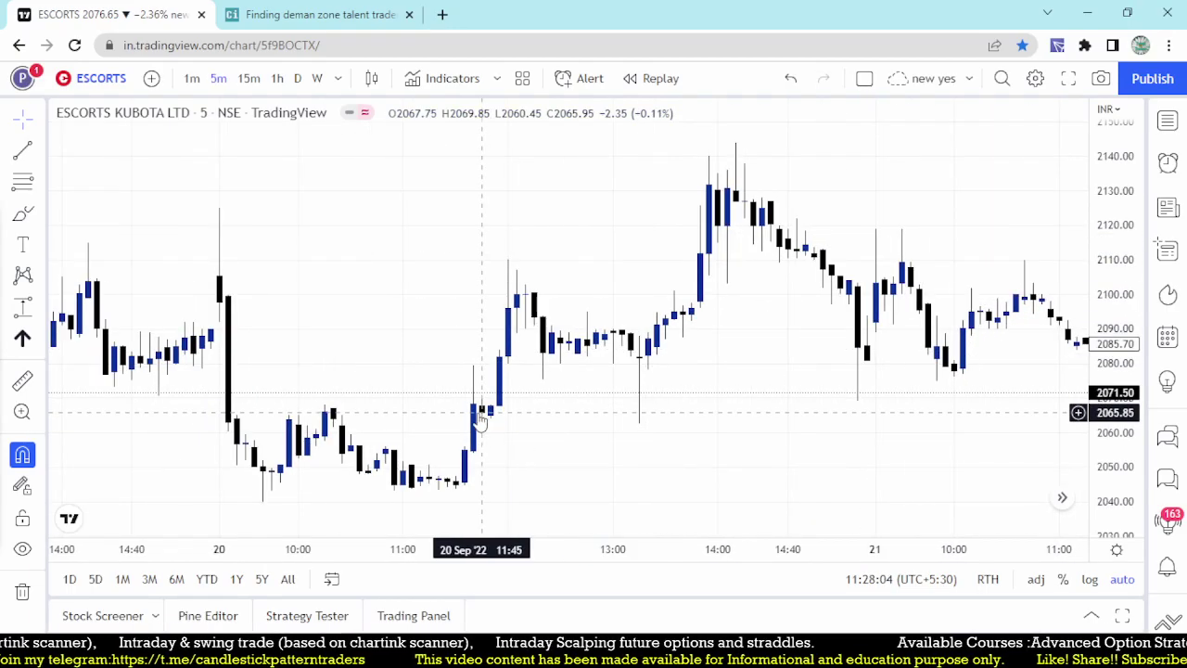
left_click_drag(417, 394, 569, 374)
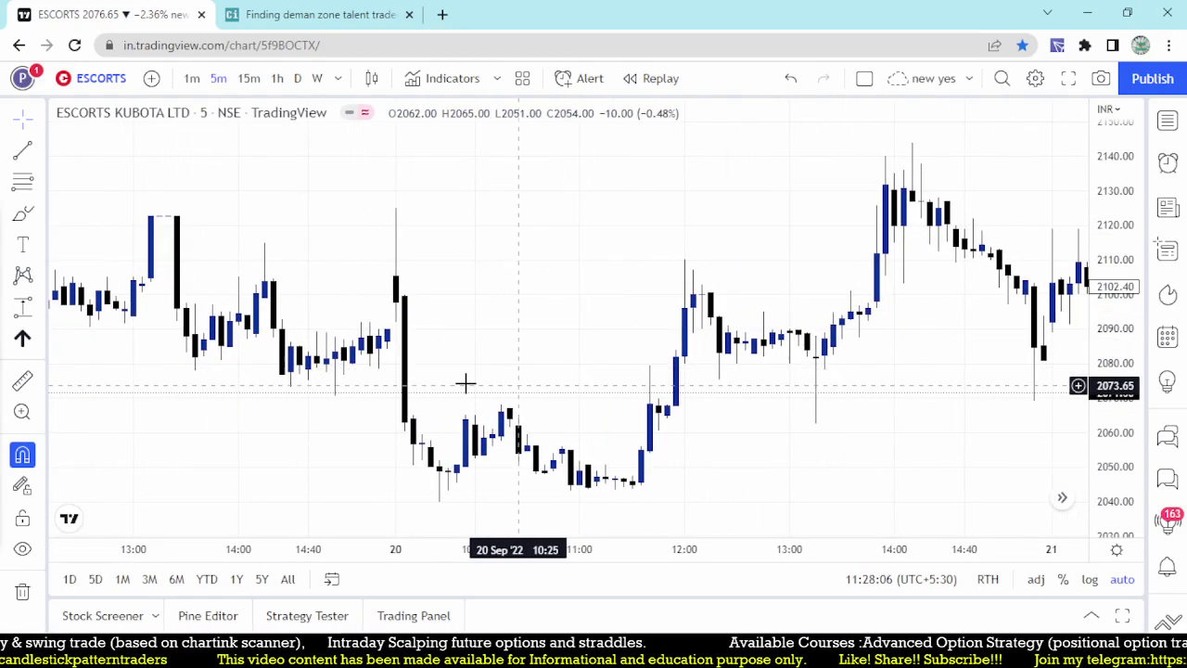
left_click_drag(414, 387, 170, 356)
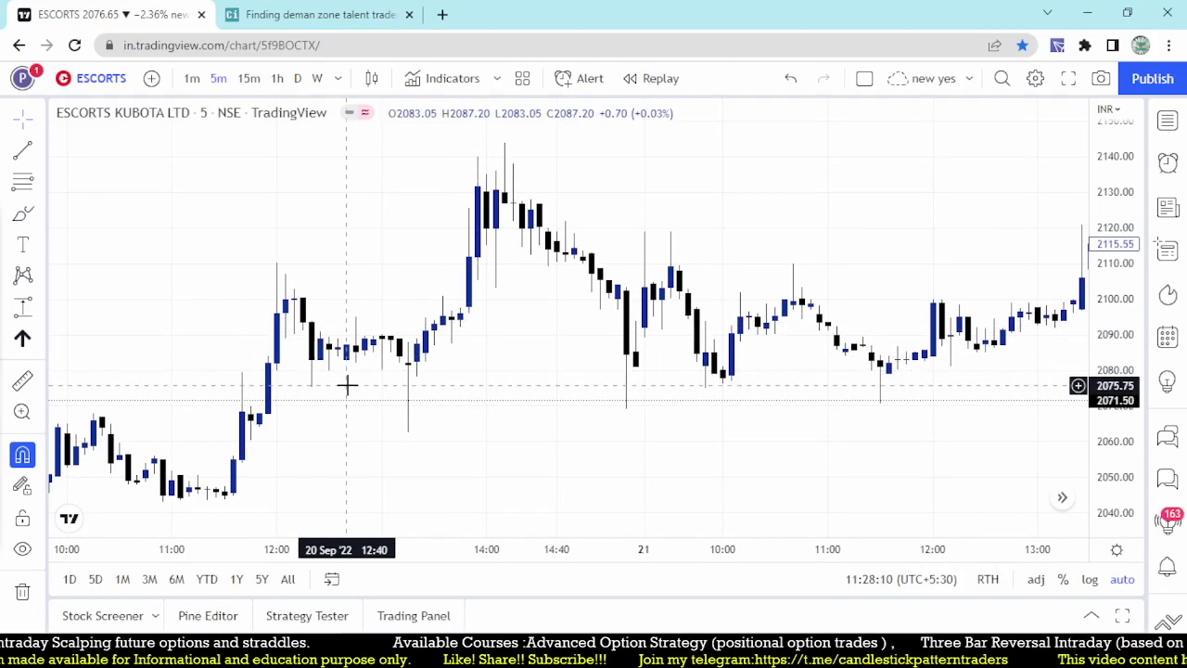
left_click_drag(840, 270, 297, 315)
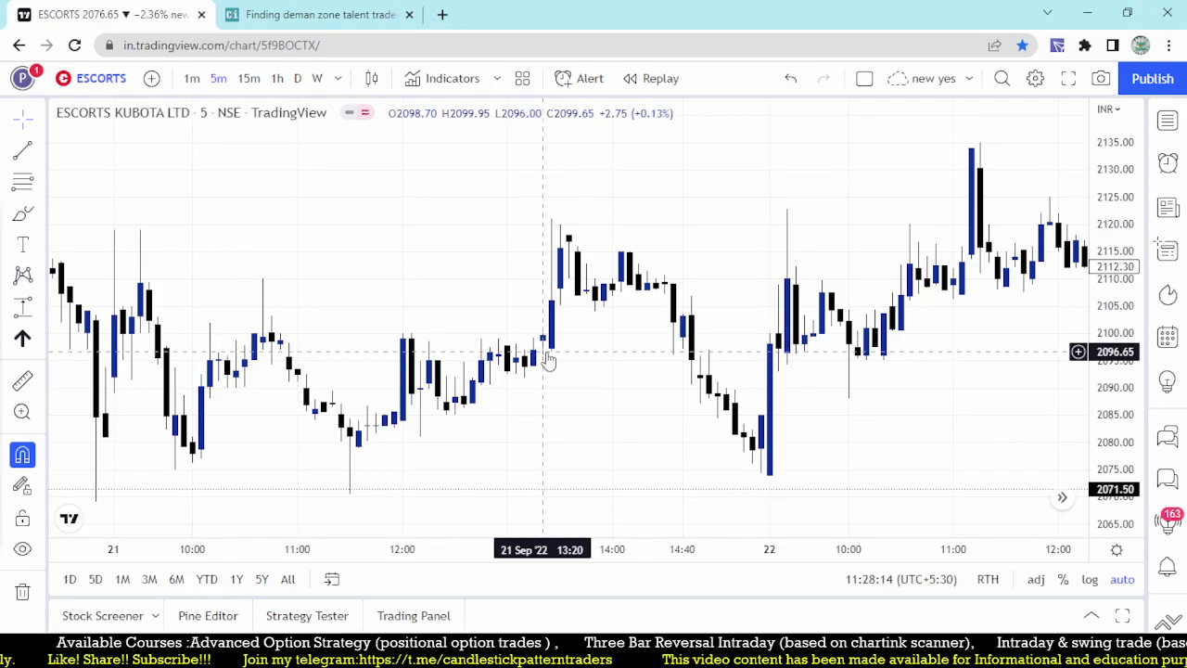
left_click_drag(795, 269, 543, 284)
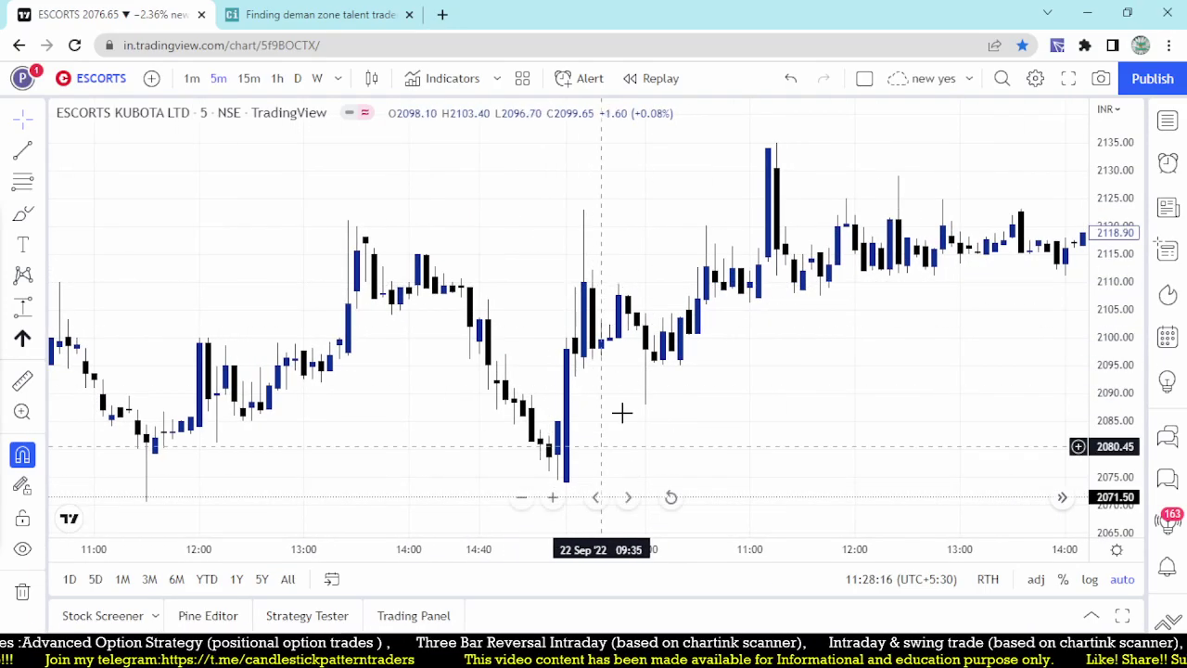
scroll(702, 400, "down", 3)
left_click_drag(702, 401, 352, 424)
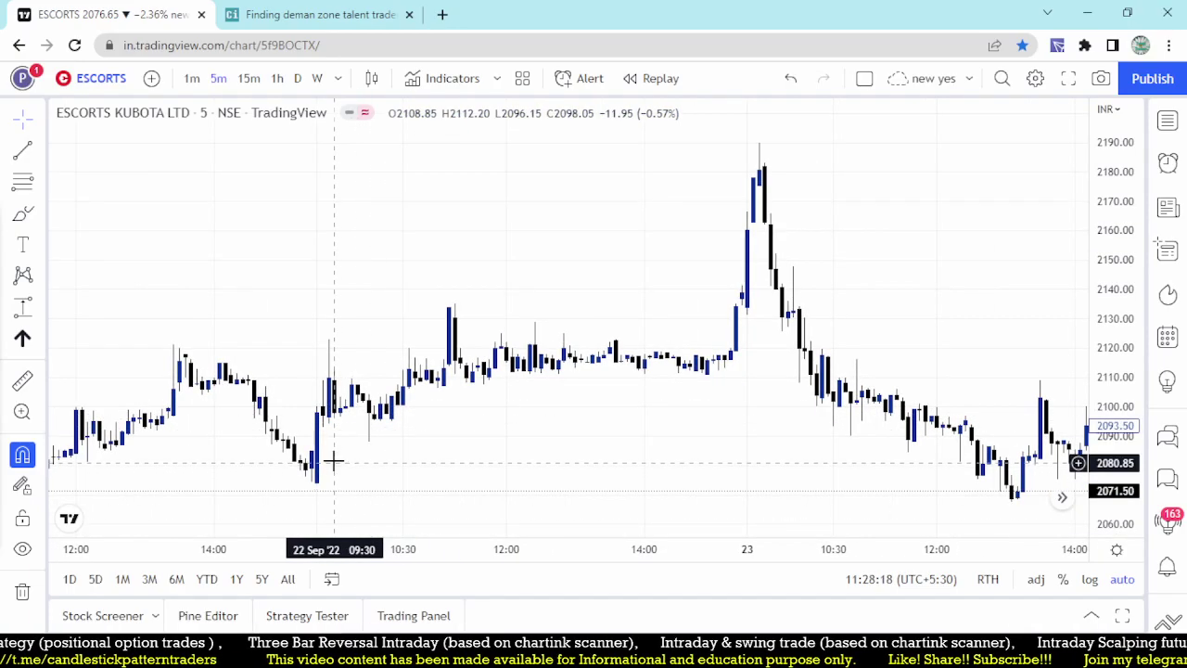
scroll(404, 455, "up", 1)
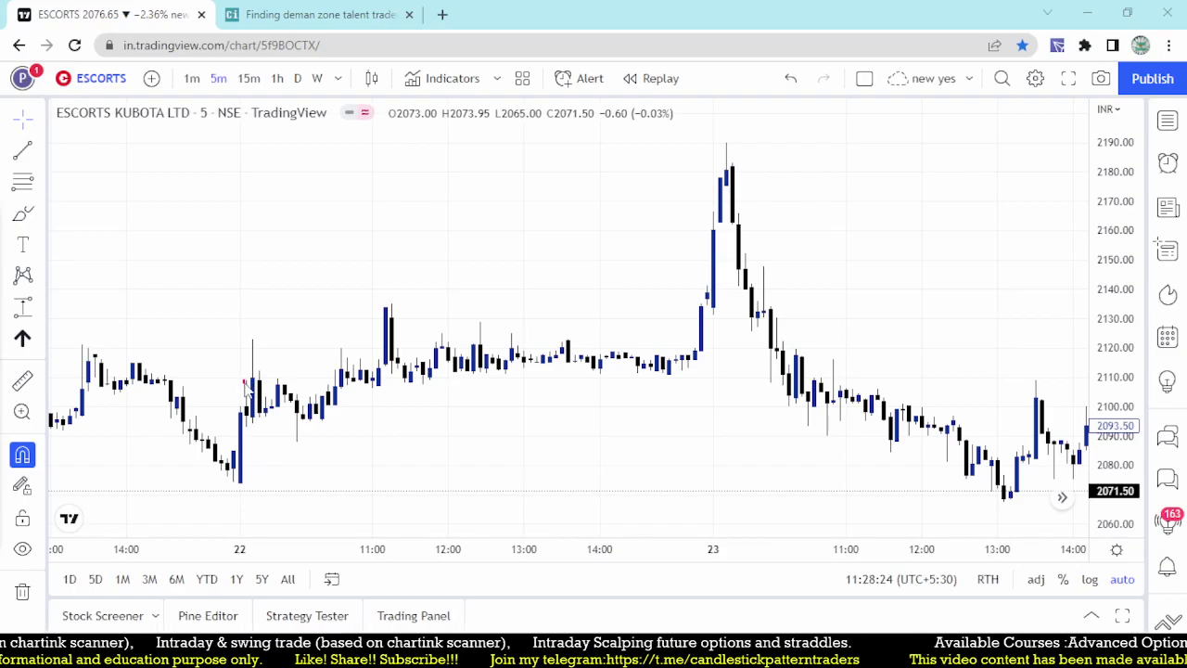
Box the demand zone after the 22 Sep open on the Escorts chart temporarily and trace the breakout, pullback and rally into 23 Sep
mouse_move(249, 388)
left_mouse_down()
mouse_move(258, 425)
mouse_move(477, 436)
left_mouse_up()
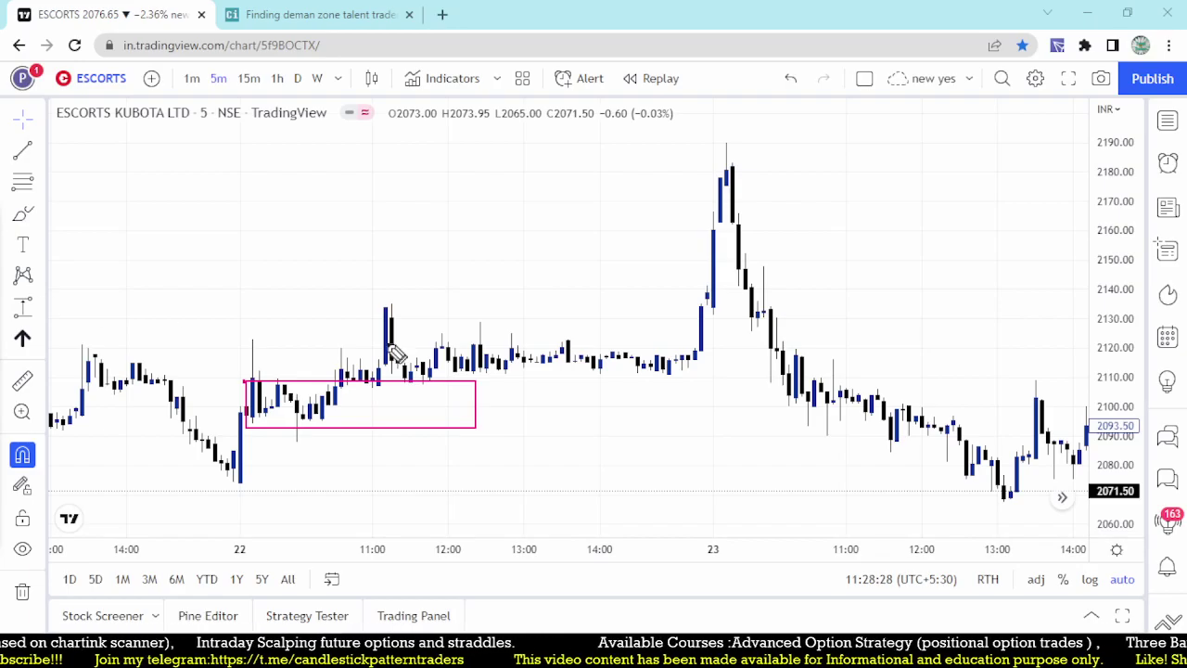
mouse_move(252, 338)
left_mouse_down()
mouse_move(416, 347)
mouse_move(320, 413)
left_mouse_up()
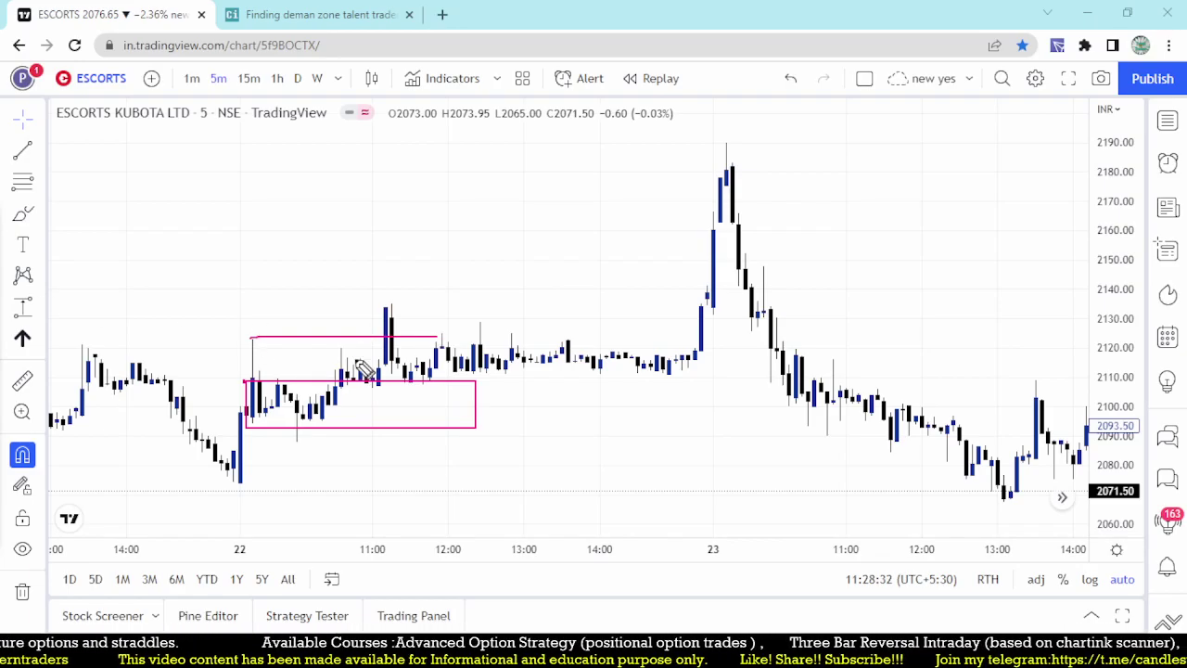
mouse_move(366, 317)
left_mouse_down()
mouse_move(406, 345)
mouse_move(409, 371)
left_mouse_up()
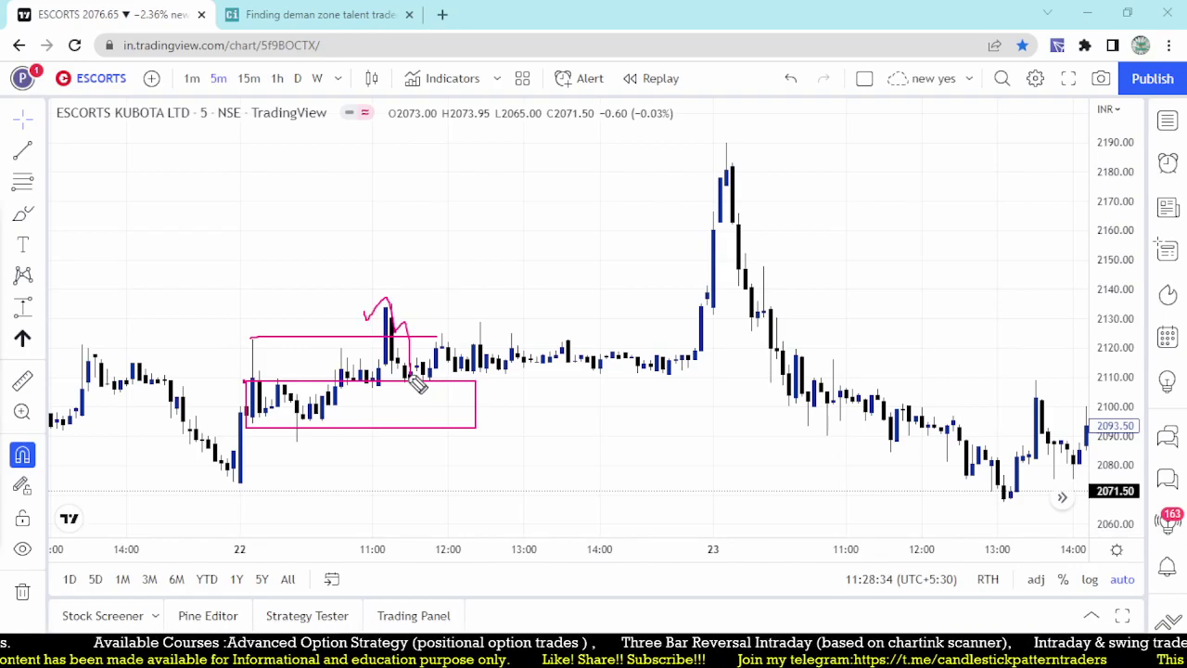
left_click_drag(397, 436, 444, 426)
mouse_move(416, 378)
left_mouse_down()
mouse_move(545, 334)
mouse_move(700, 181)
mouse_move(710, 153)
left_mouse_up()
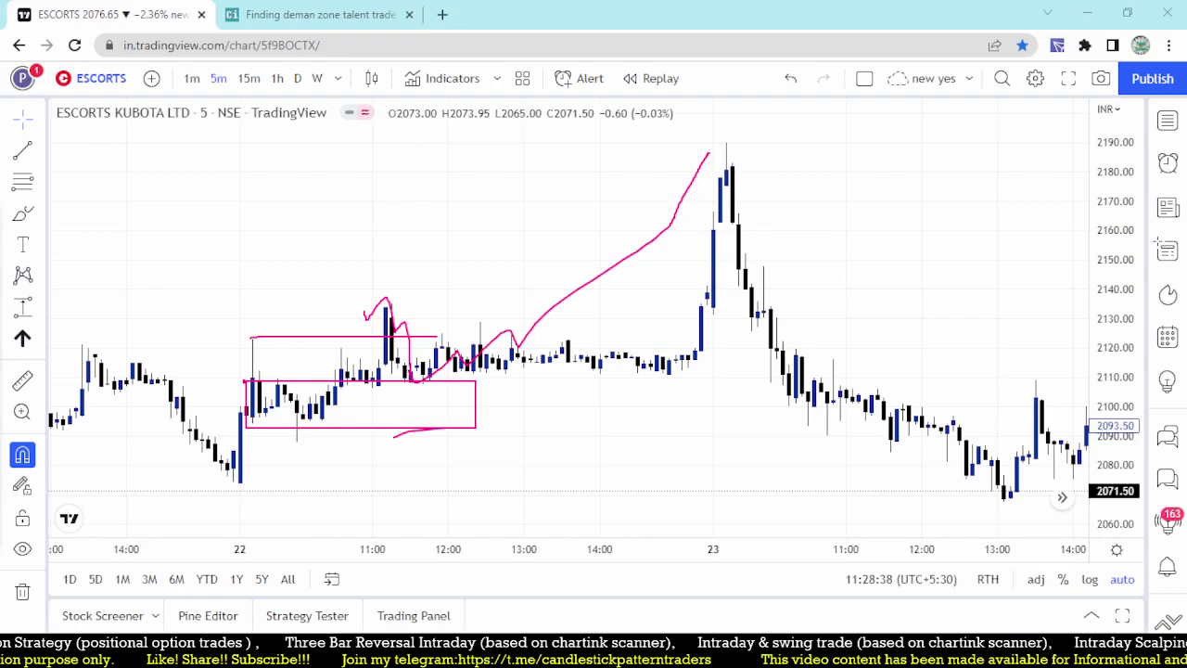
mouse_move(728, 211)
left_mouse_down()
mouse_move(684, 229)
mouse_move(714, 223)
left_mouse_up()
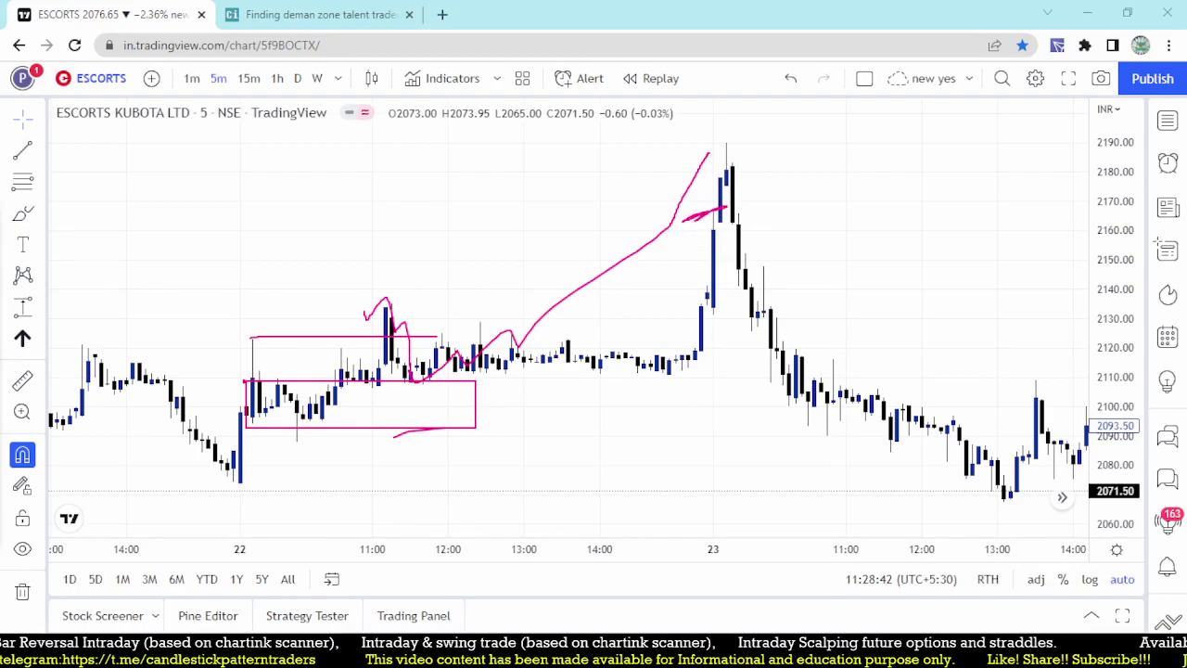
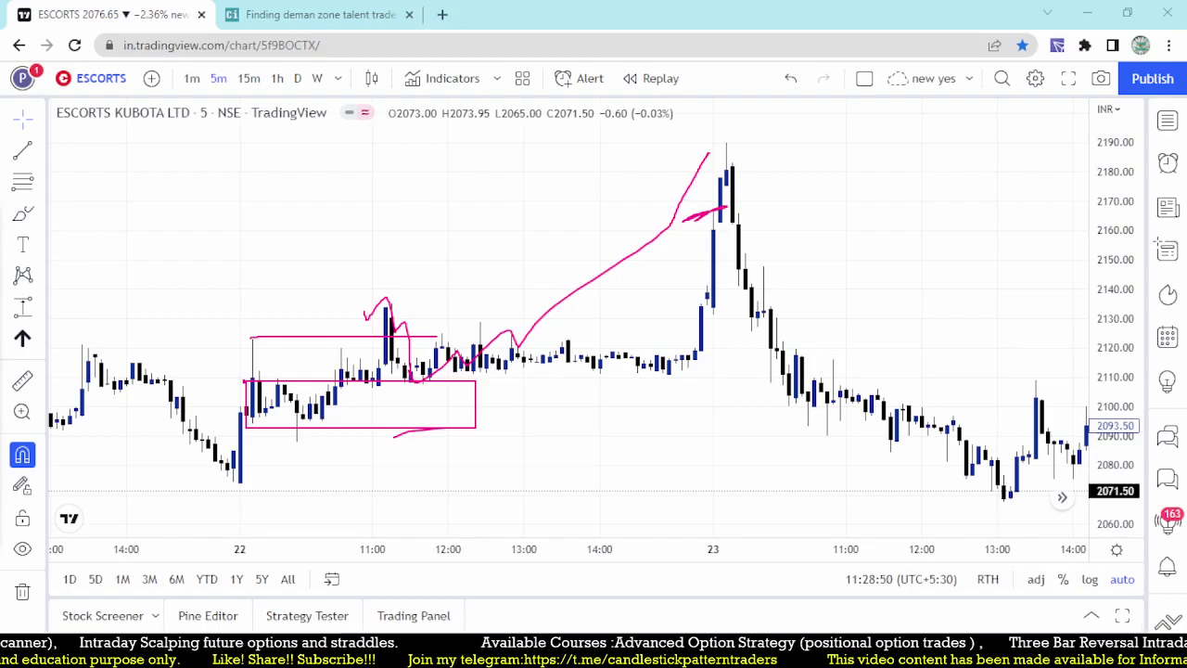
Return to the Chartink backtest, set its history limit to 6 days and open the stock details of the 20-09-2022 9:30 am bar
left_click(320, 14)
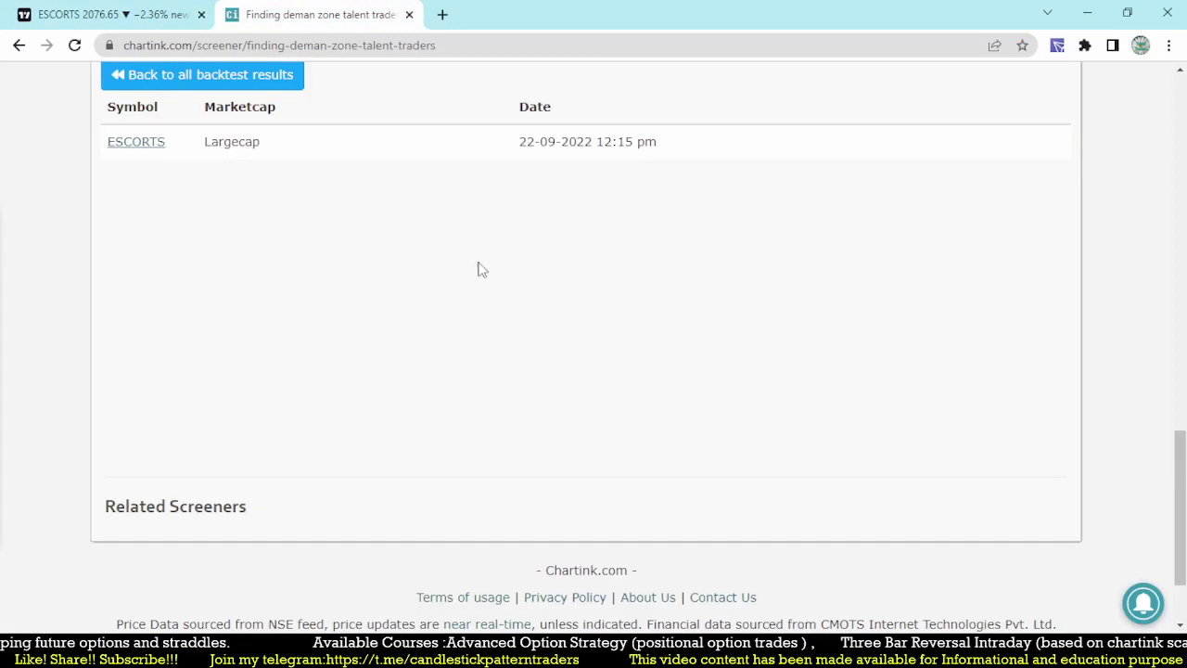
left_click(252, 83)
scroll(474, 424, "up", 3)
left_click(390, 275)
left_click(367, 318)
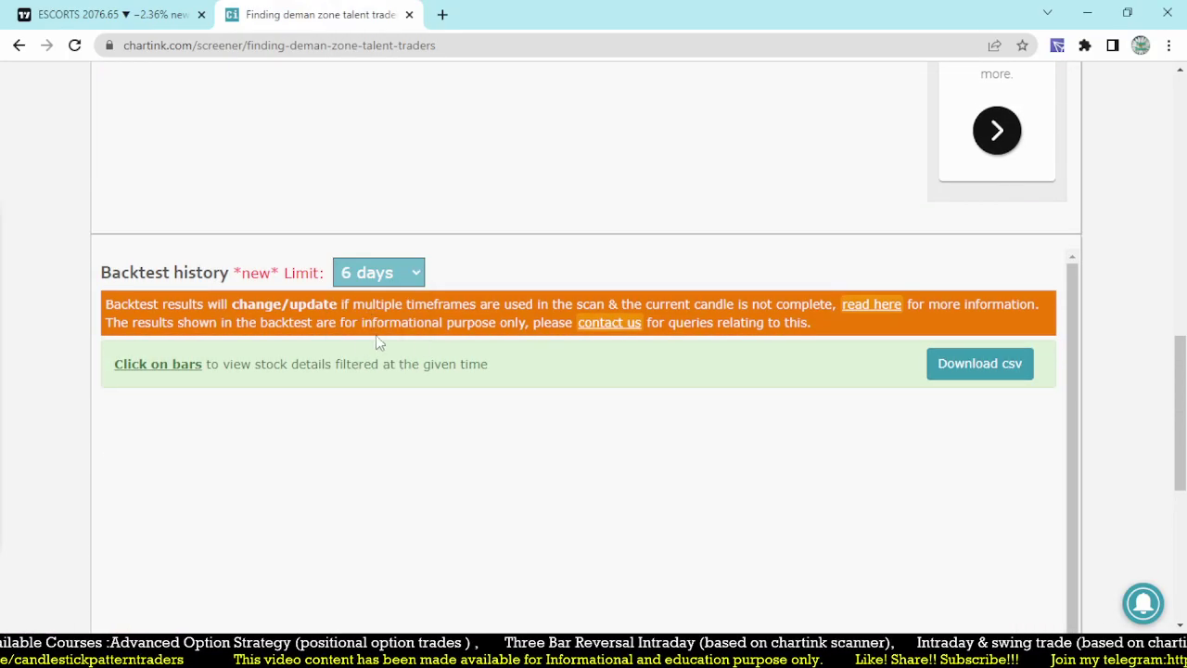
scroll(556, 241, "down", 3)
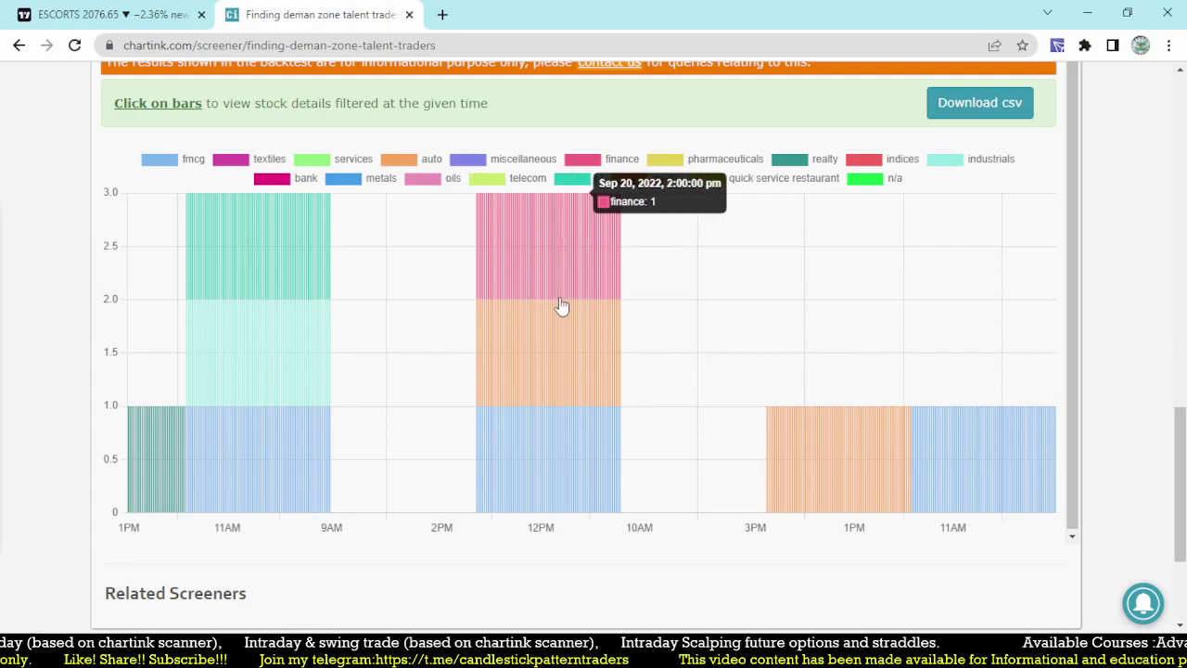
left_click(481, 336)
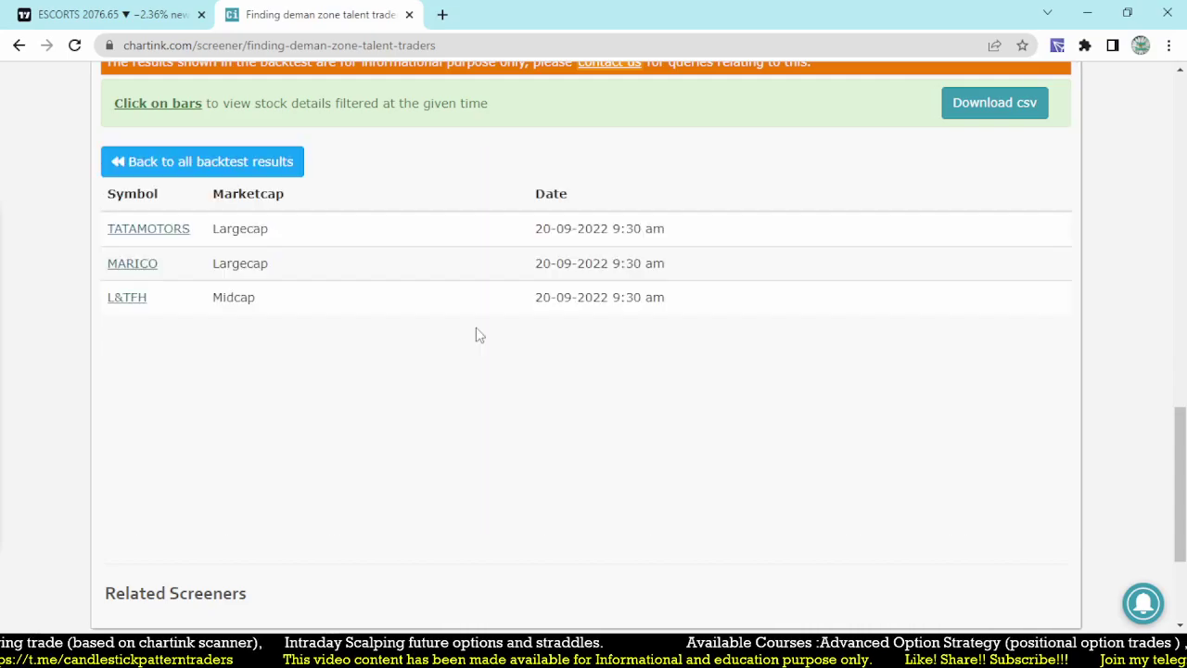
Switch to TradingView and chart Tata Motors (NSE: TATAMOTORS) from the backtest results
left_click(79, 17)
type("TATA")
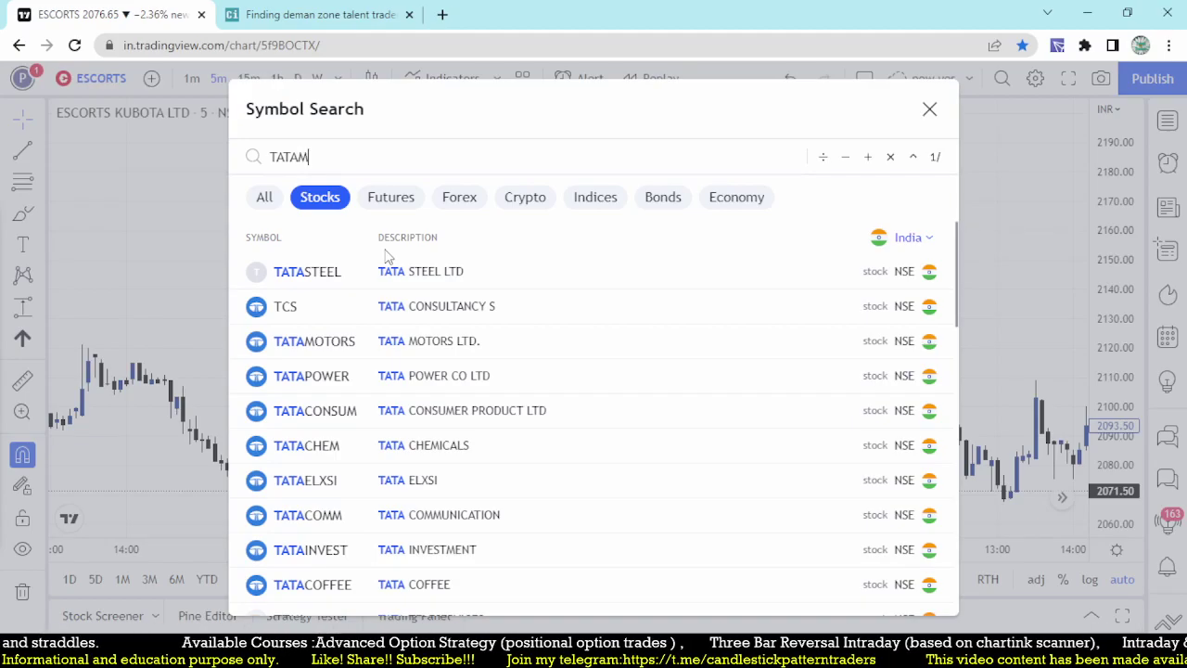
type("M")
left_click(405, 274)
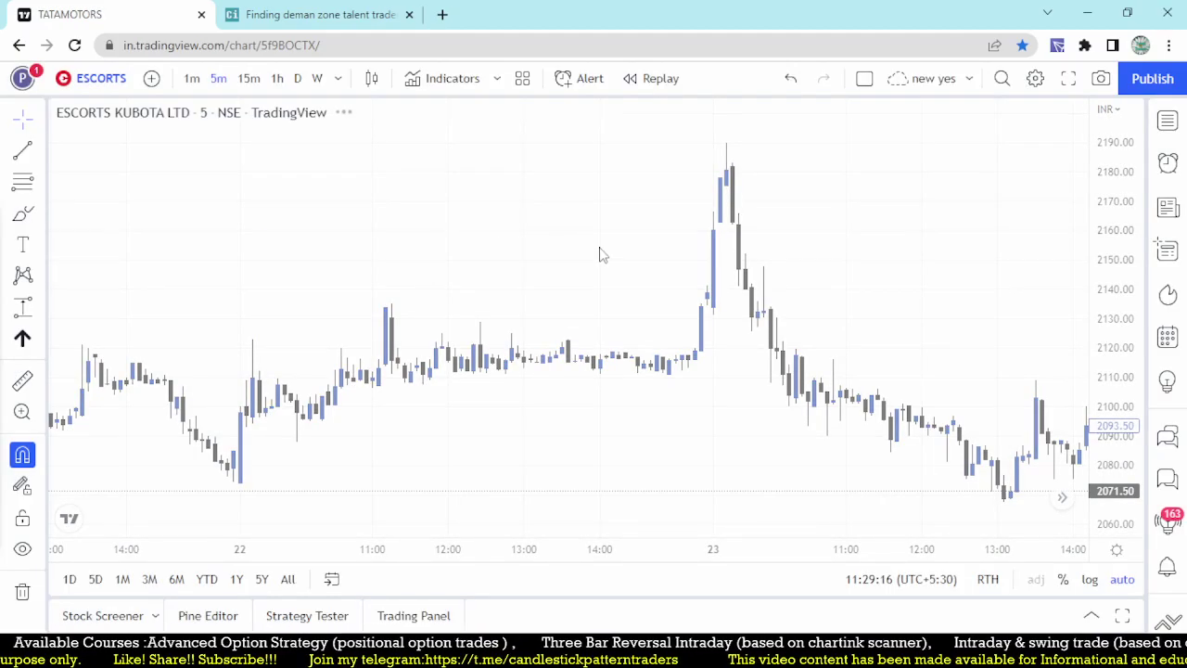
Find the 20 Sep open on the Tata Motors 5-minute chart and temporarily box its first three candles and the rise following them
scroll(437, 260, "down", 4)
left_click_drag(437, 278, 881, 280)
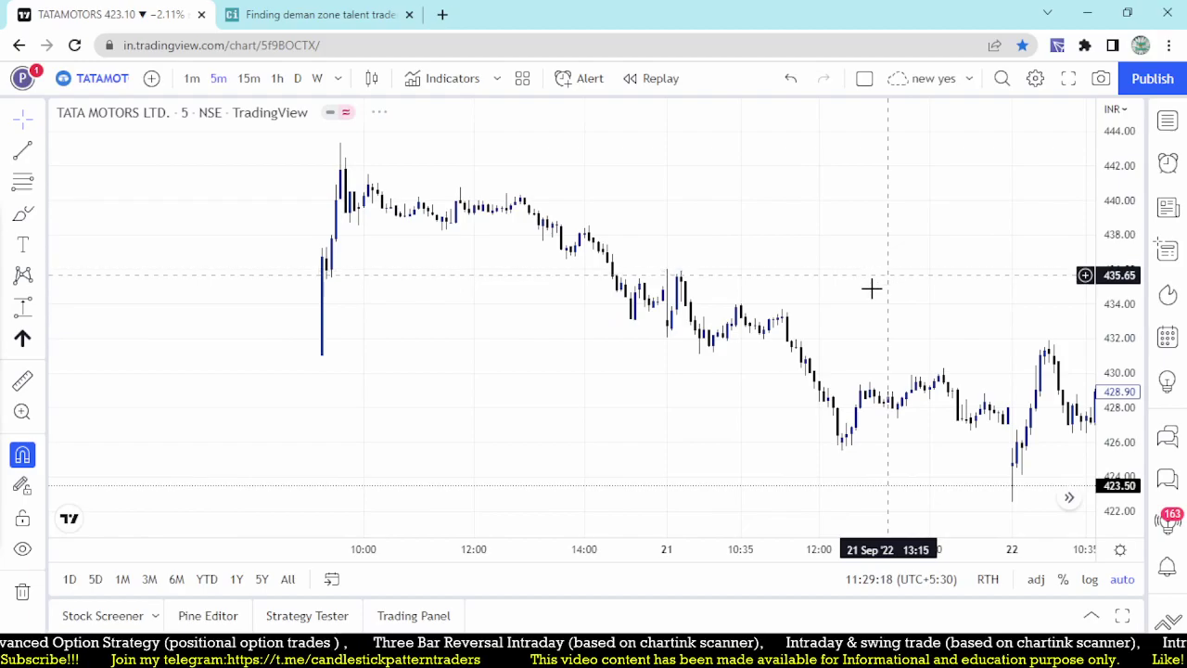
scroll(332, 376, "up", 2)
left_click_drag(331, 377, 546, 390)
scroll(411, 377, "up", 3)
left_click_drag(411, 377, 602, 368)
scroll(522, 395, "up", 3)
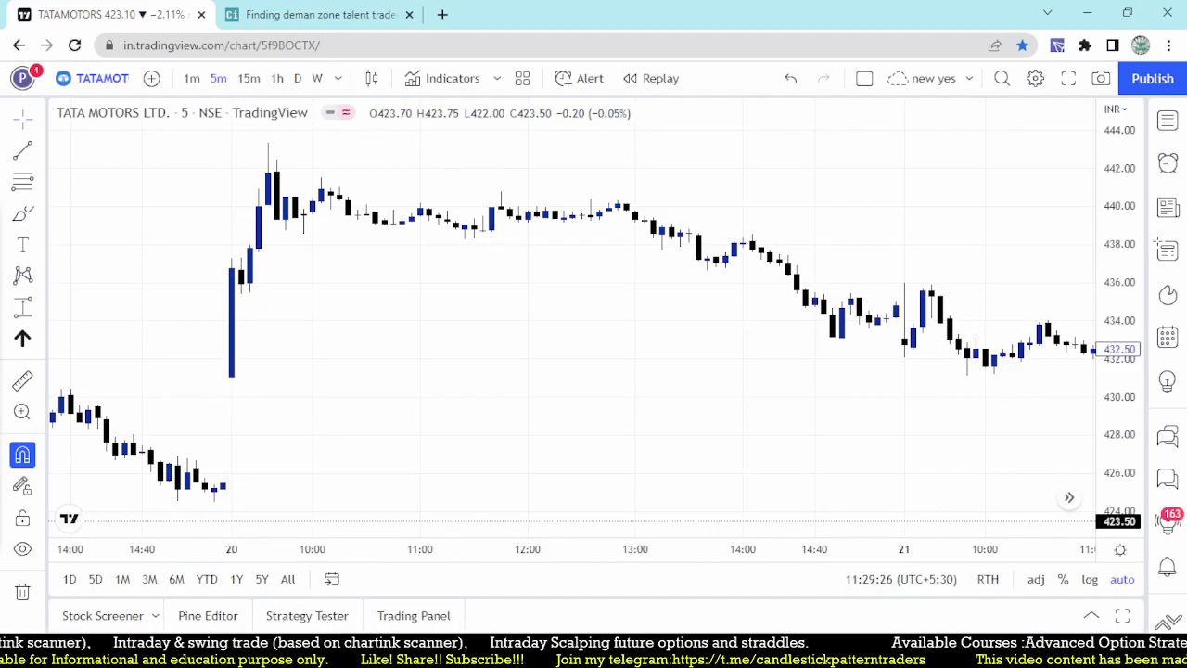
left_click_drag(223, 248, 269, 410)
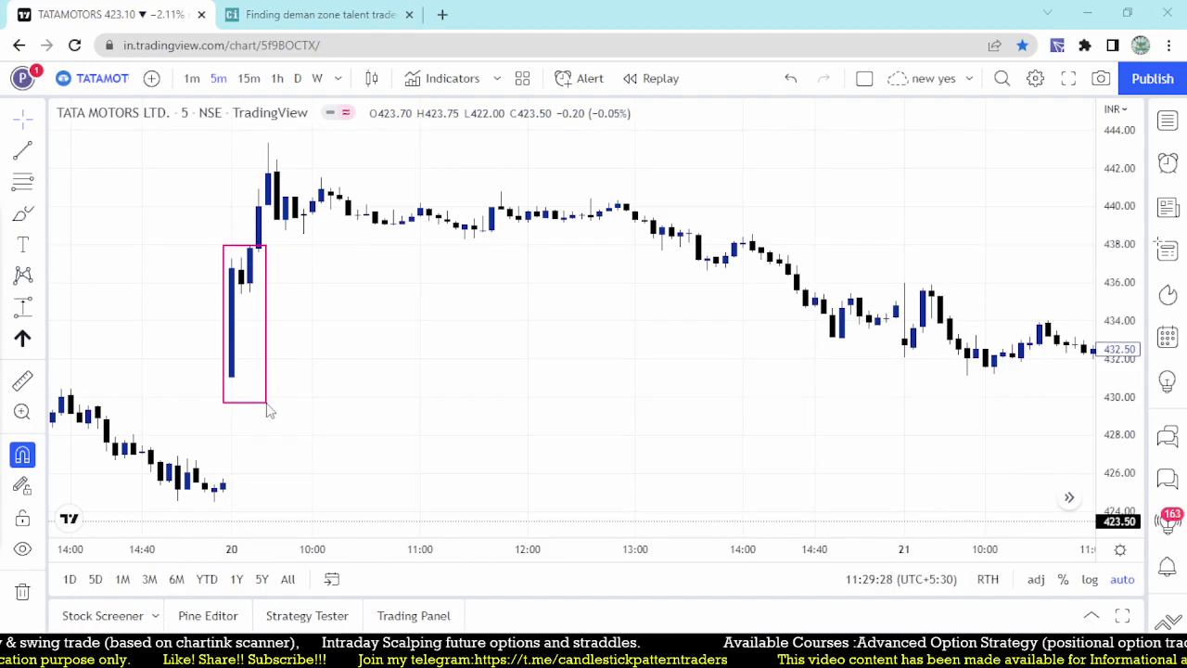
left_click_drag(259, 247, 285, 130)
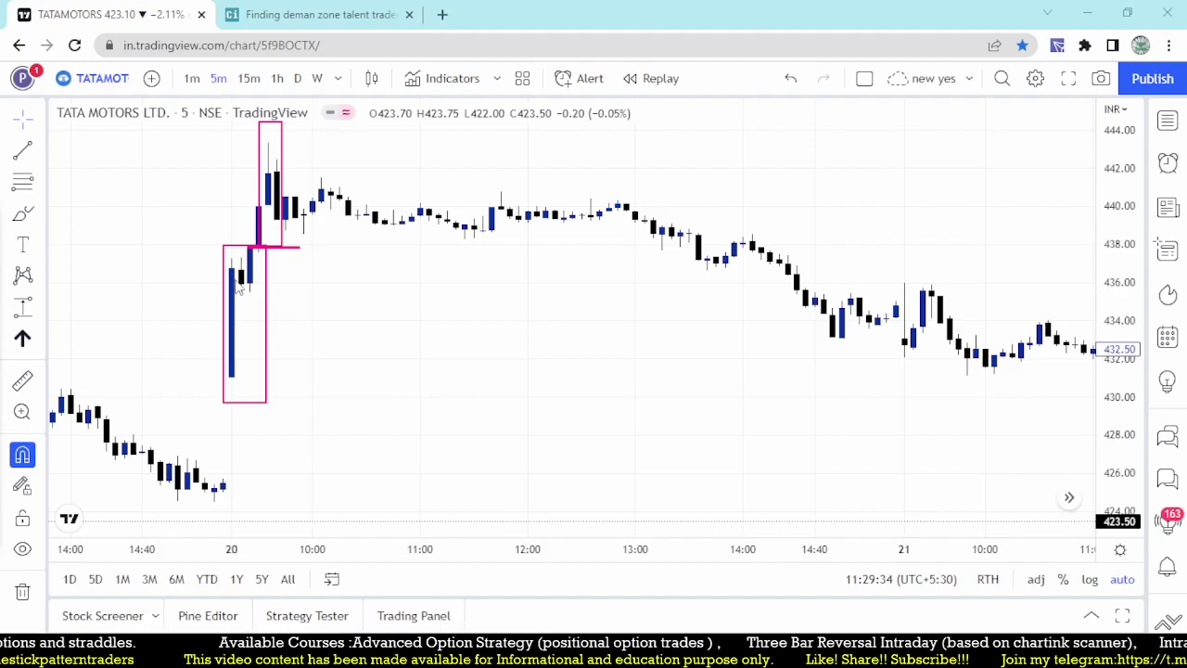
Clear the temporary boxes and level line from the Tata Motors chart
key("ctrl+z")
key("ctrl+z")
key("ctrl+z")
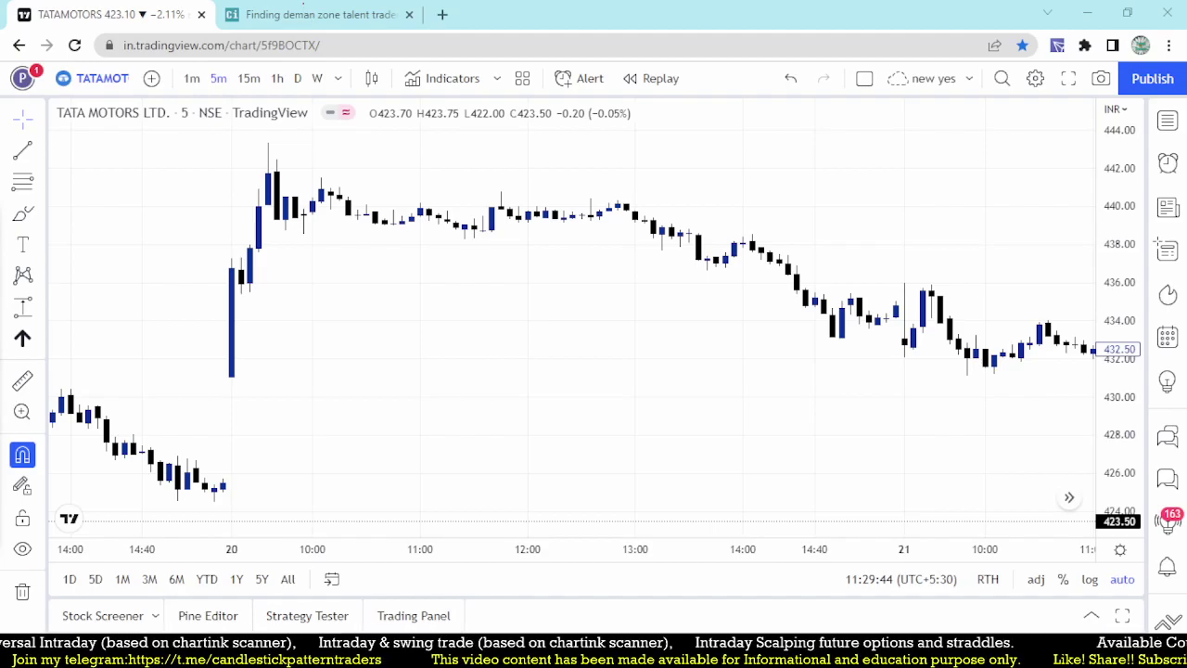
Chart L&T Finance Holdings (NSE: L_TFH) from the backtest results and inspect its 20 Sep open against the preceding session
left_click(287, 11)
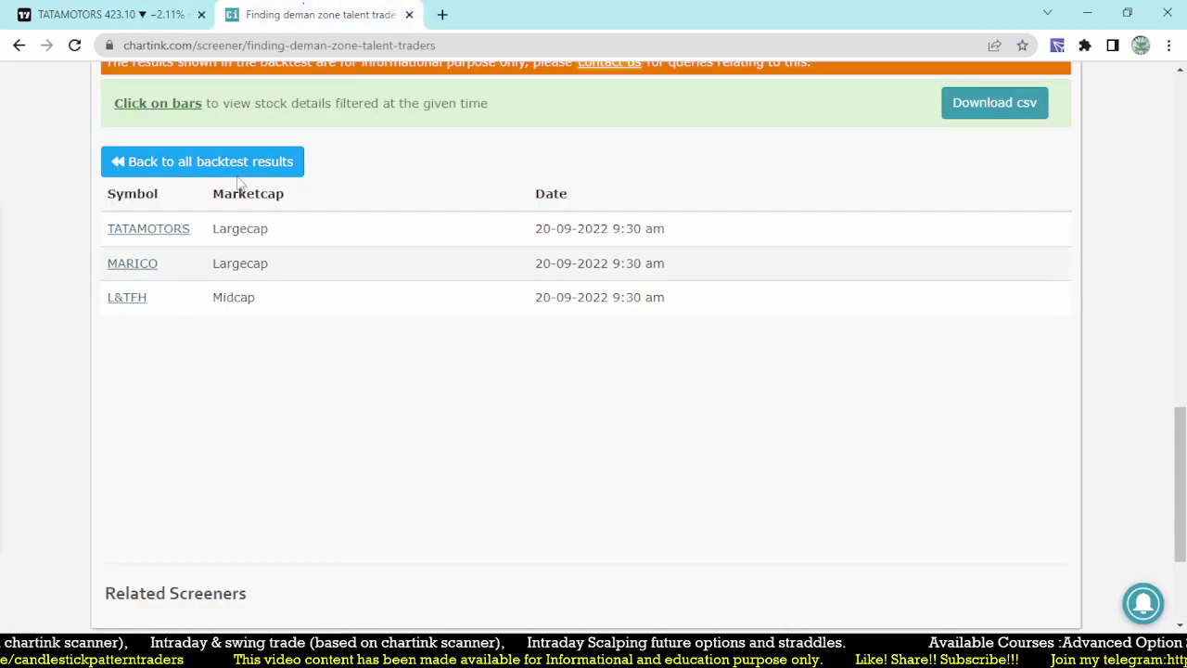
left_click(93, 14)
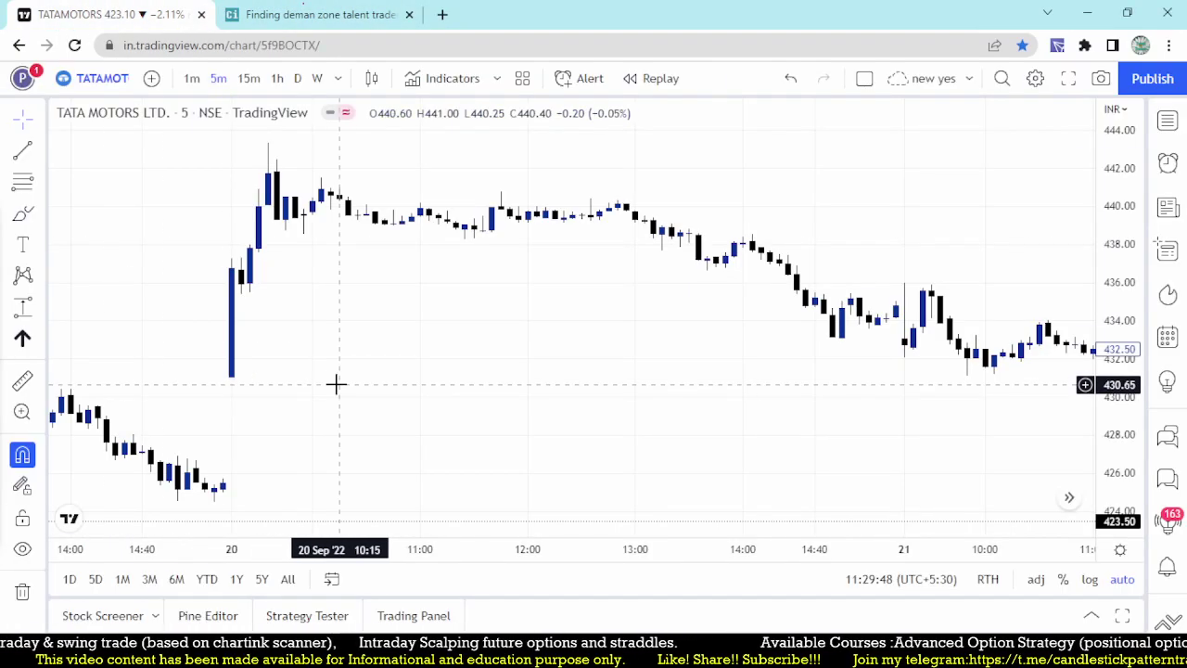
type("L_T")
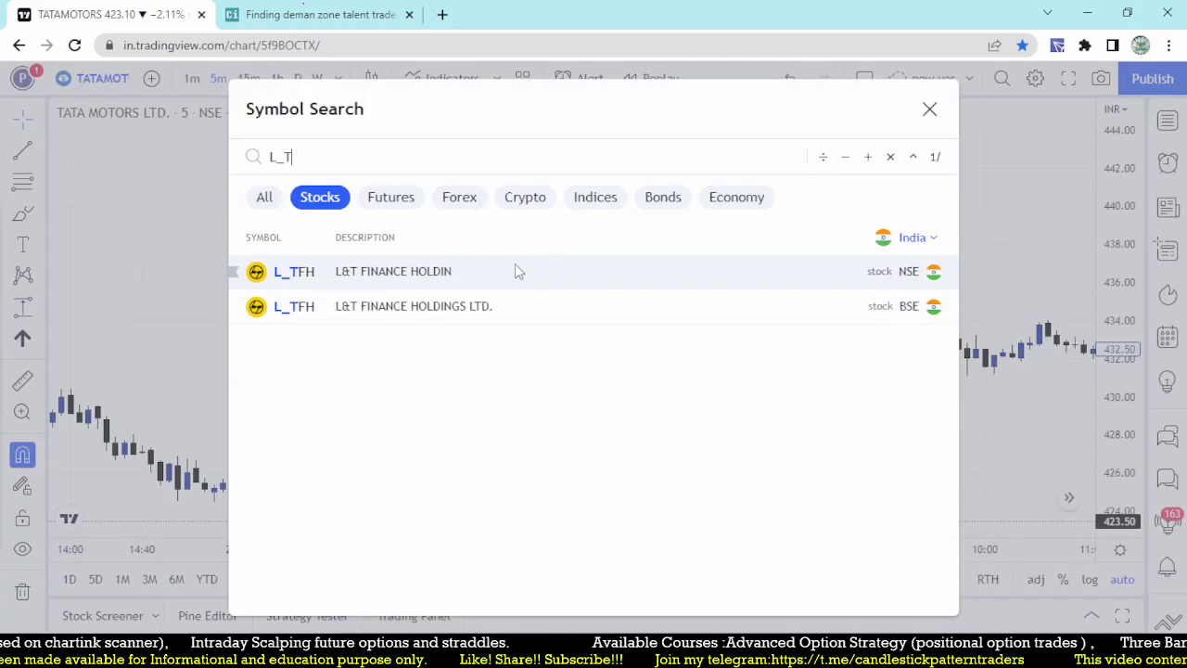
left_click(438, 275)
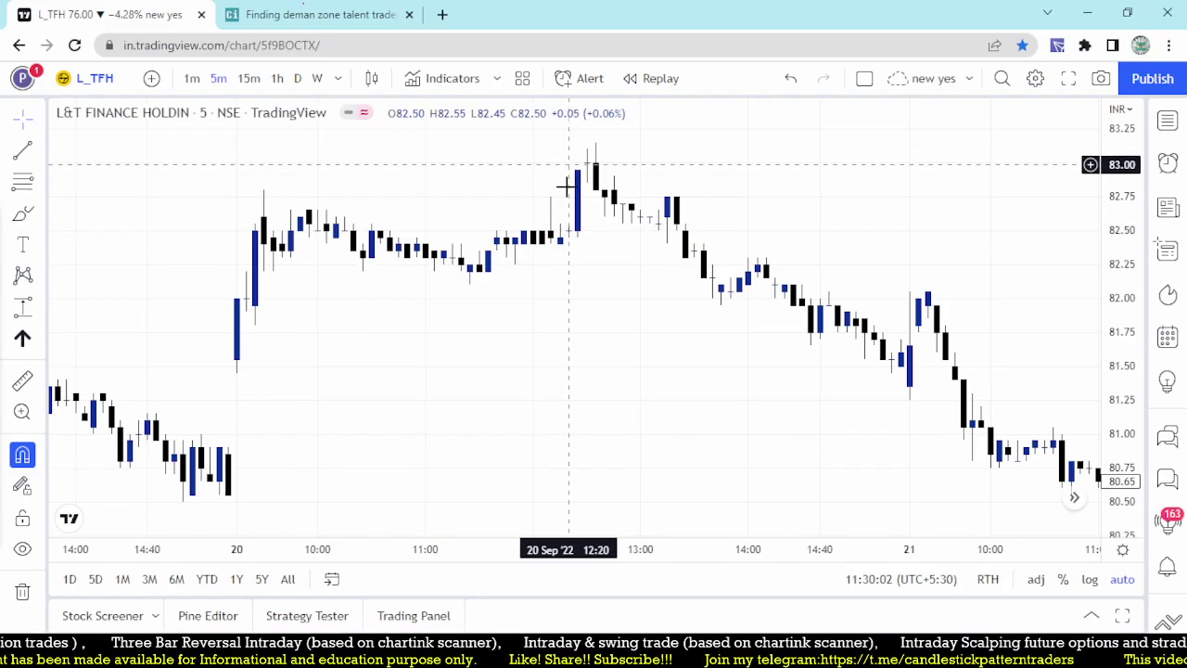
scroll(545, 289, "down", 3)
left_click_drag(545, 289, 878, 381)
scroll(661, 381, "up", 2)
Recheck the backtest's stock list in Chartink and chart Marico (NSE: MARICO) in TradingView
left_click(332, 11)
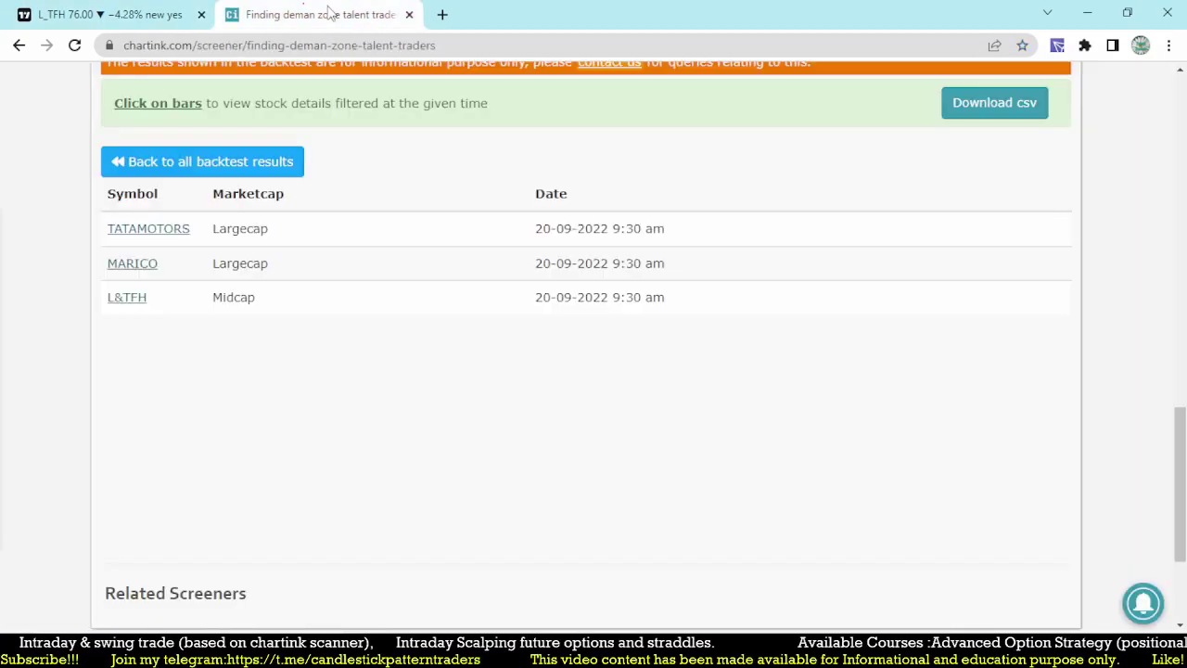
left_click(133, 9)
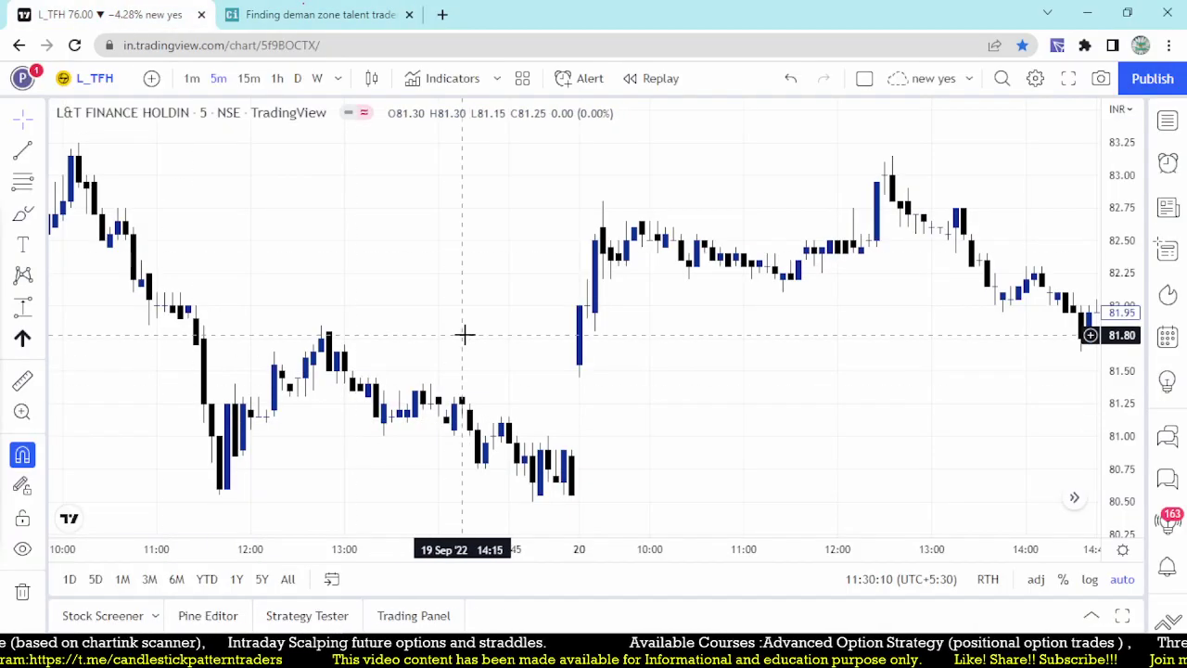
type("MARIC")
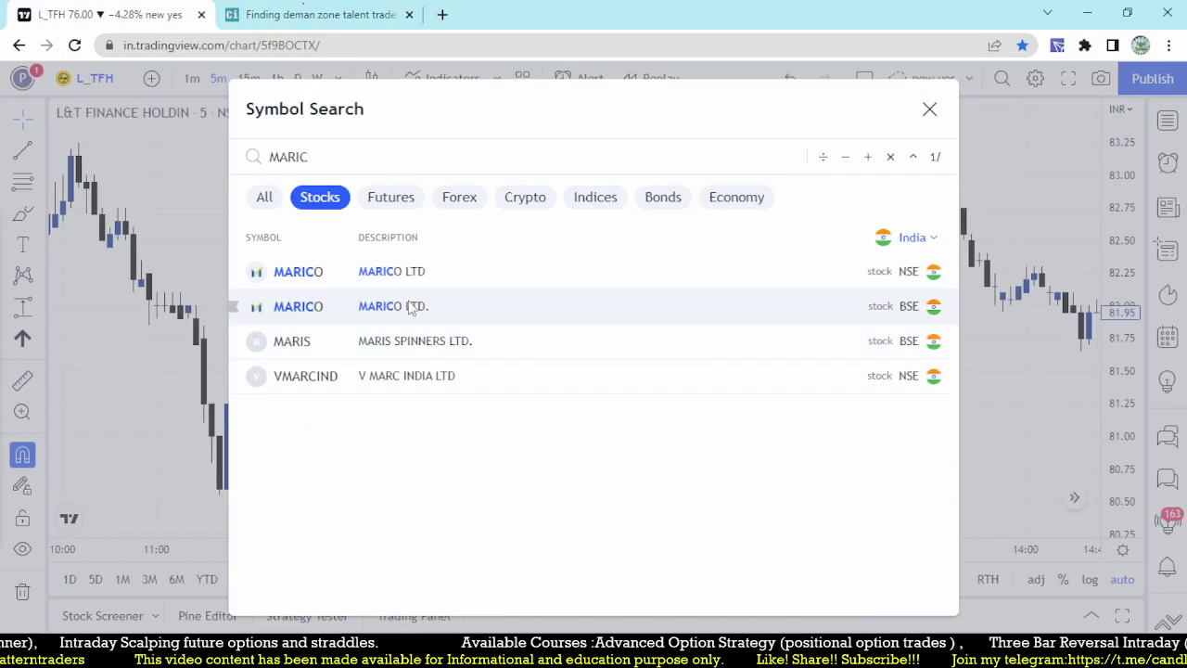
left_click(412, 272)
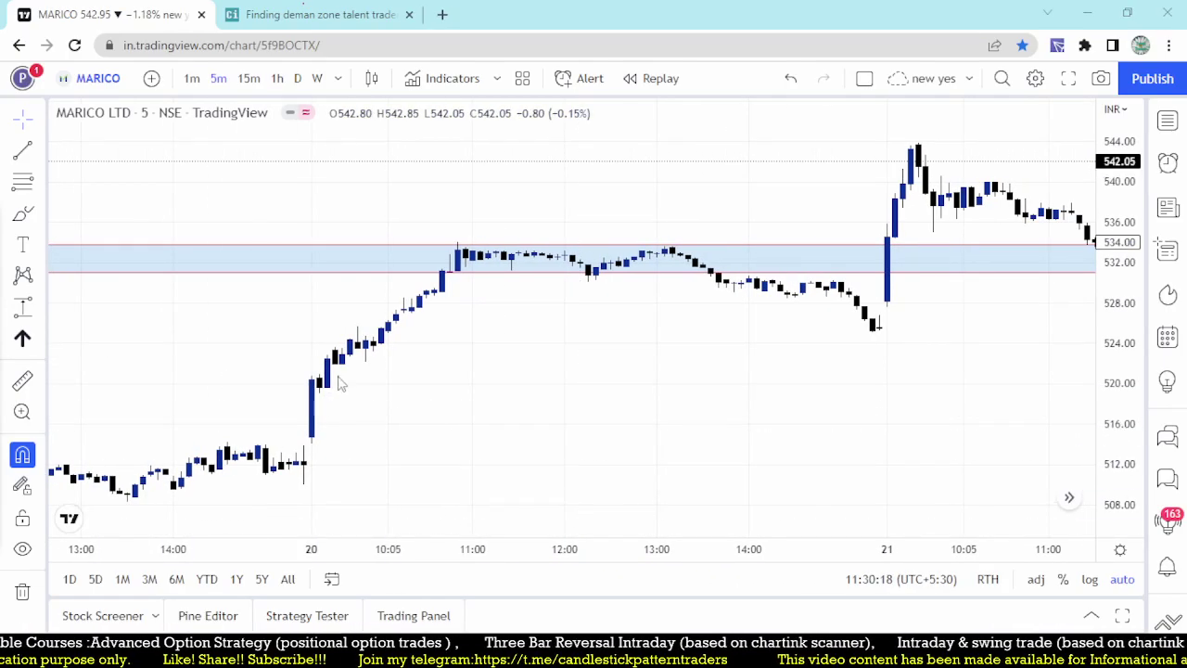
Temporarily box Marico's first three candles of 20 Sep, trace the breakout rally and mark its high and the closing low
left_click_drag(302, 376, 352, 468)
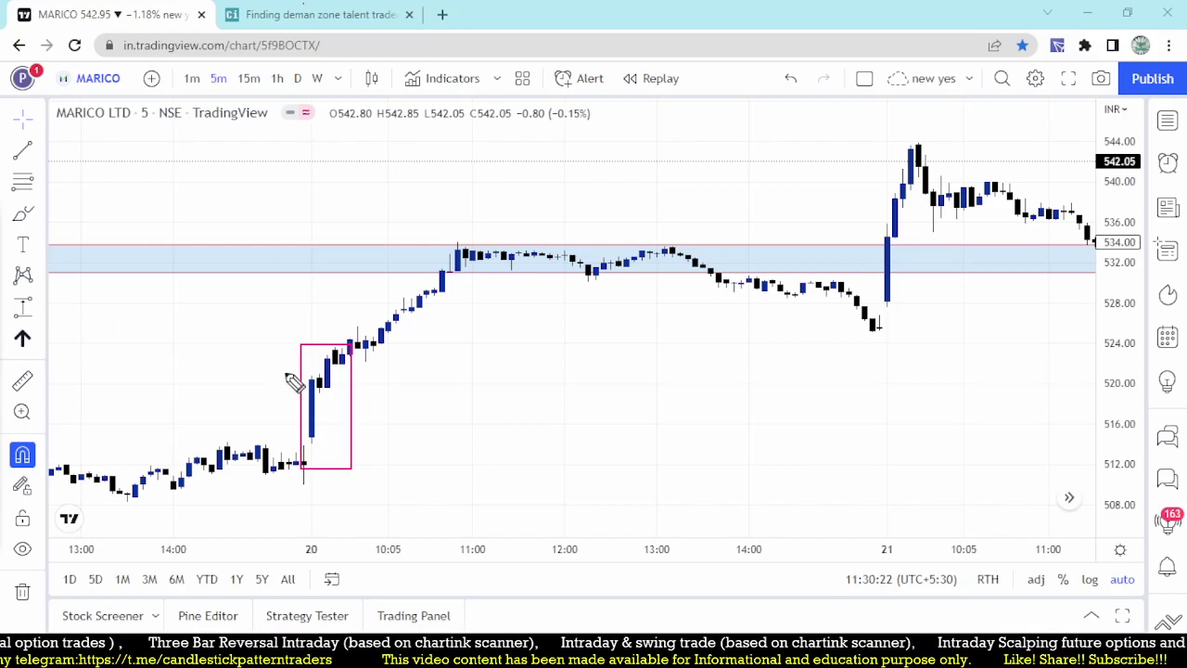
left_click_drag(349, 354, 508, 356)
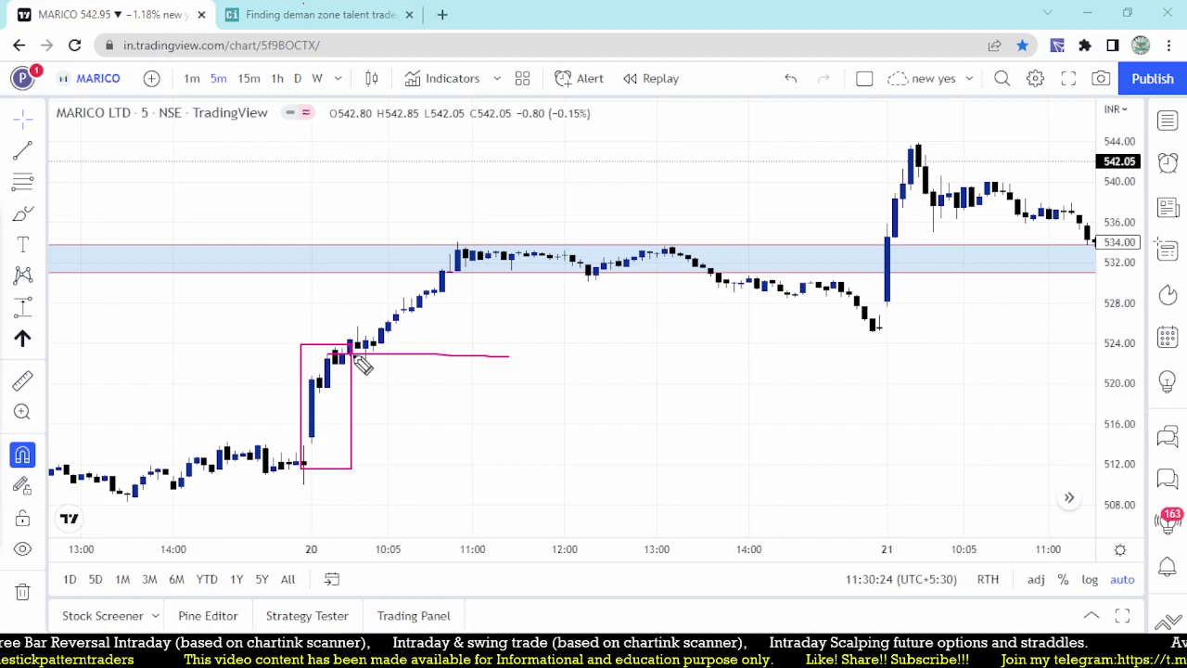
mouse_move(353, 352)
left_mouse_down()
mouse_move(458, 253)
mouse_move(491, 244)
left_mouse_up()
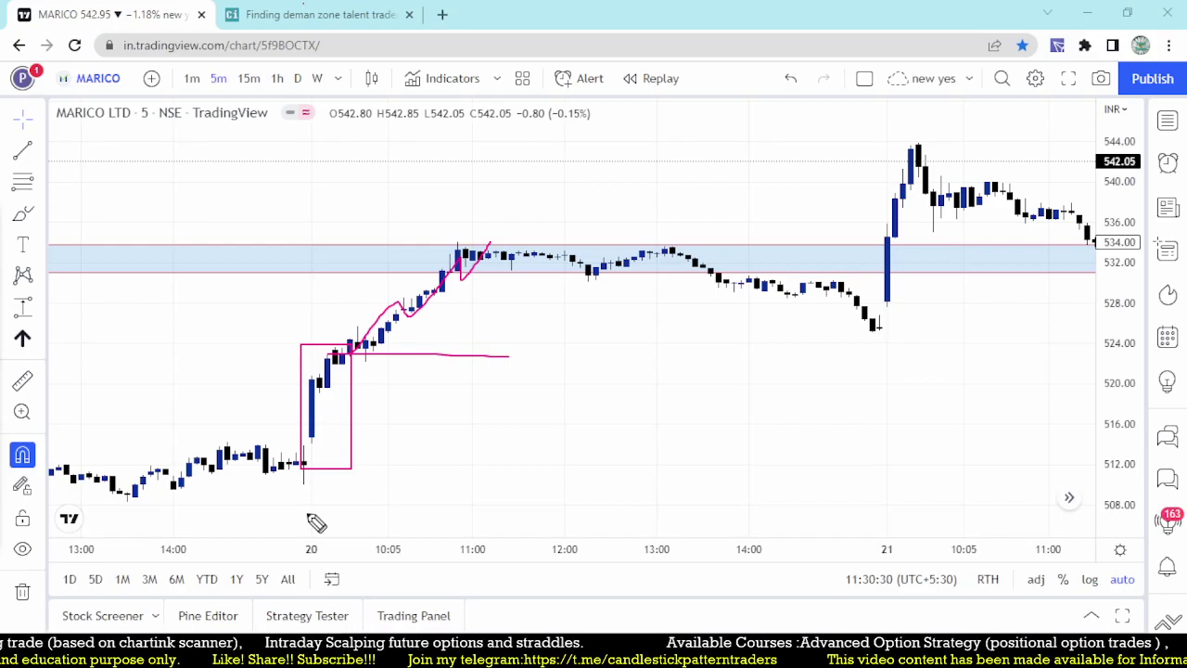
left_click_drag(456, 247, 497, 243)
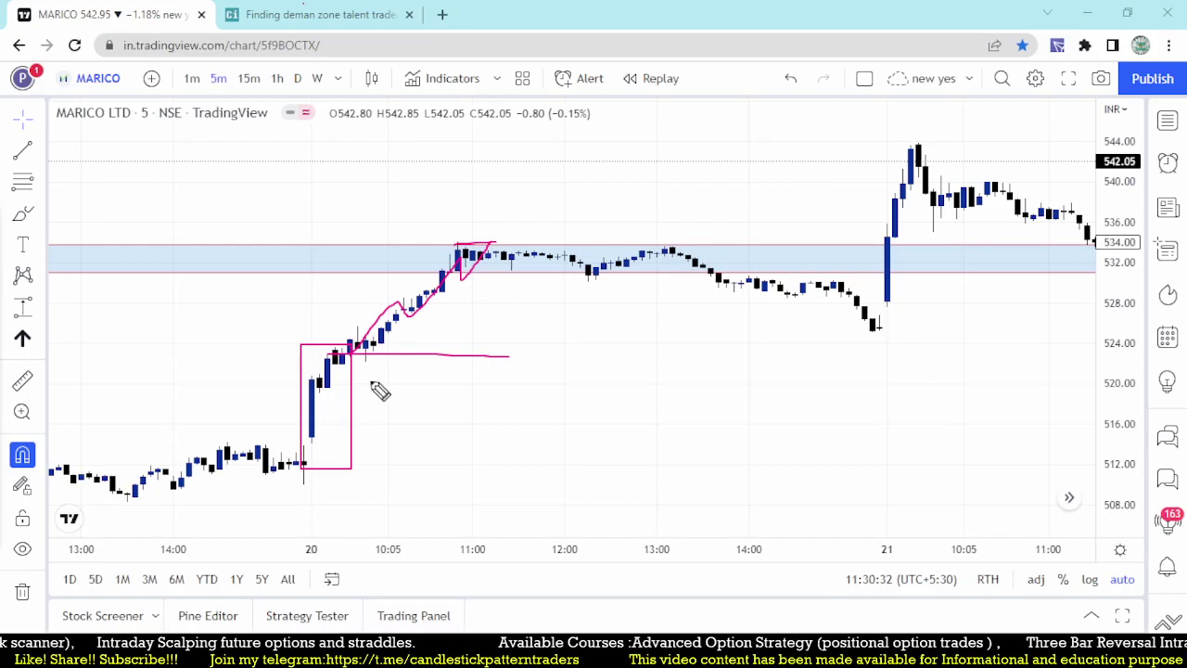
left_click_drag(870, 329, 910, 327)
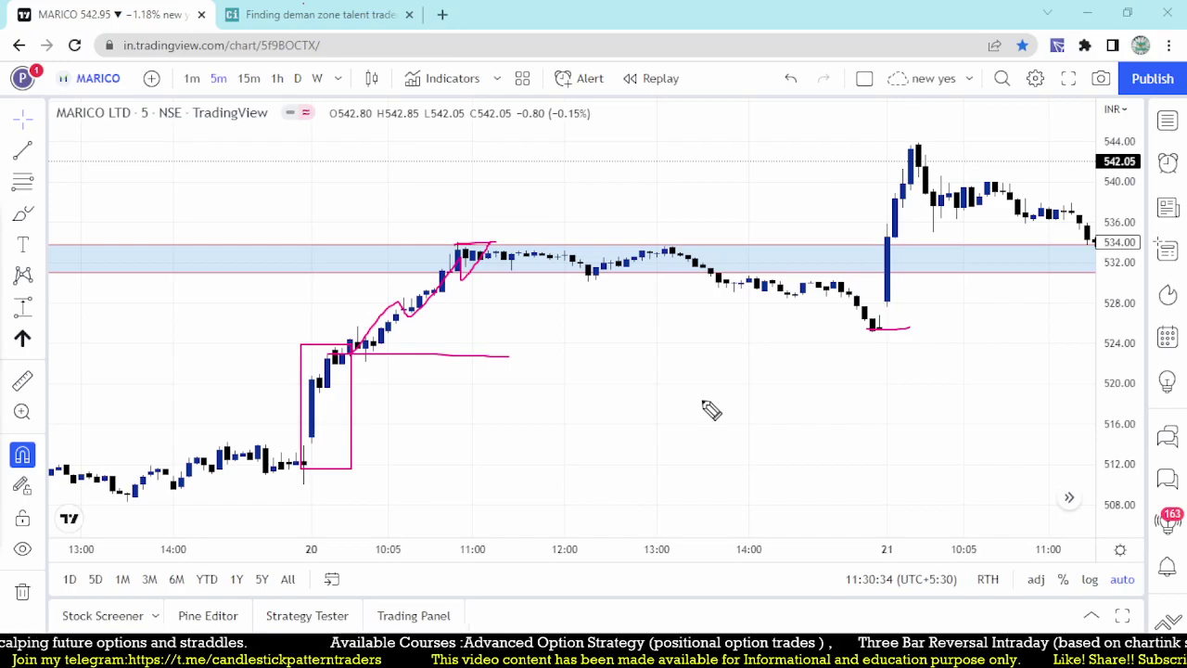
key("Escape")
Follow Marico's 5-minute price action from 21 Sep through the end of the 23 Sep session
left_click_drag(853, 408, 361, 430)
left_click_drag(918, 278, 469, 307)
left_click_drag(900, 366, 392, 408)
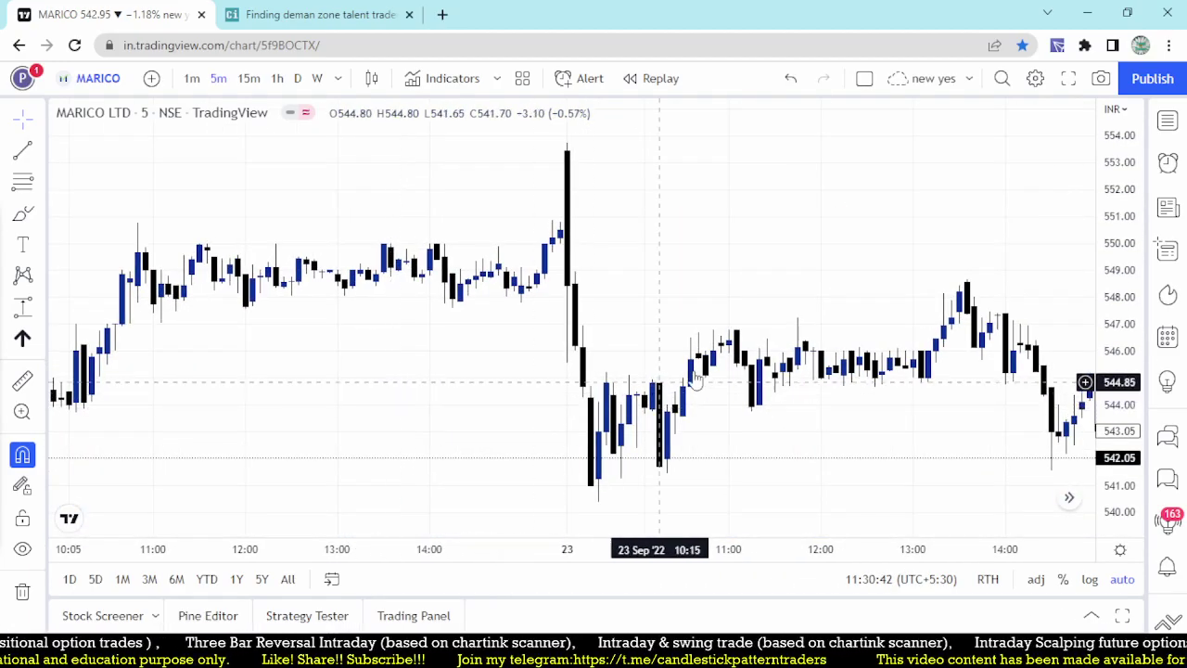
left_click_drag(791, 297, 477, 305)
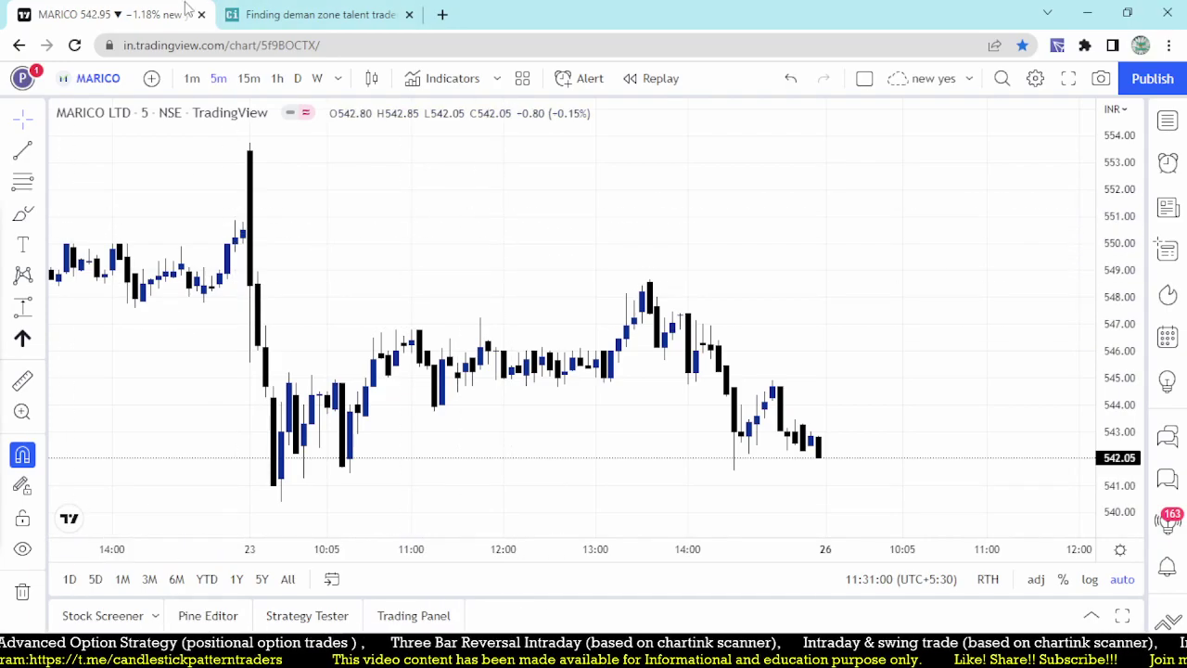
Switch to Chartink and review the demand-zone scan's six filters and its filtered stock table
left_click(272, 24)
scroll(483, 395, "up", 10)
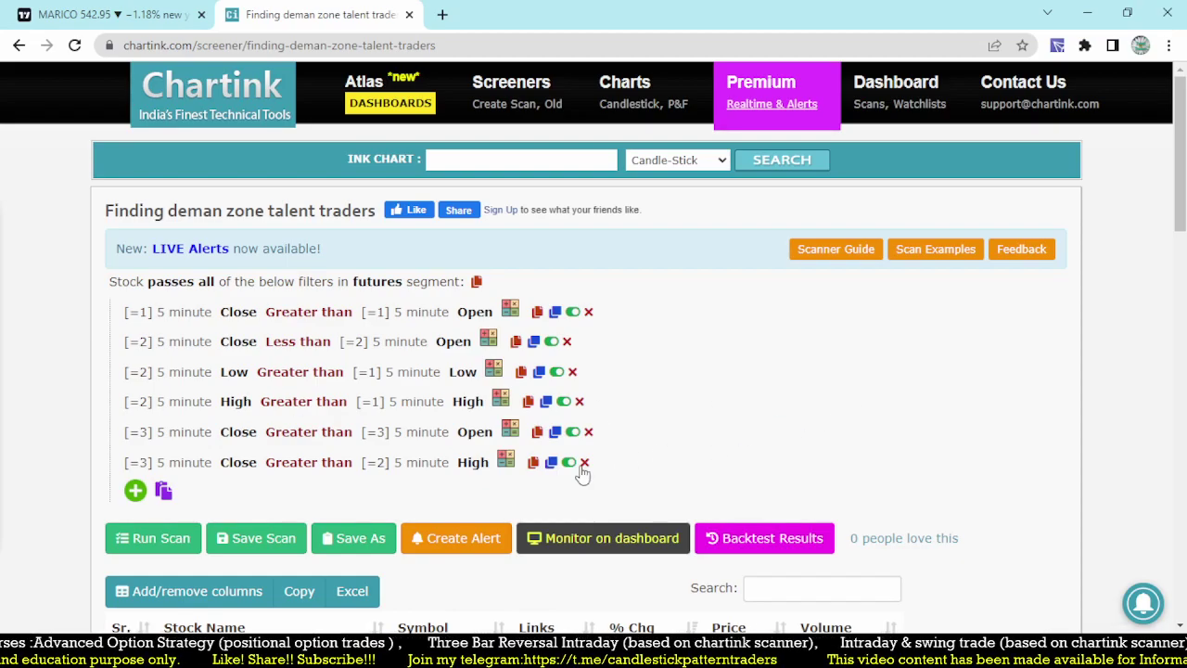
scroll(551, 445, "down", 5)
scroll(553, 447, "up", 3)
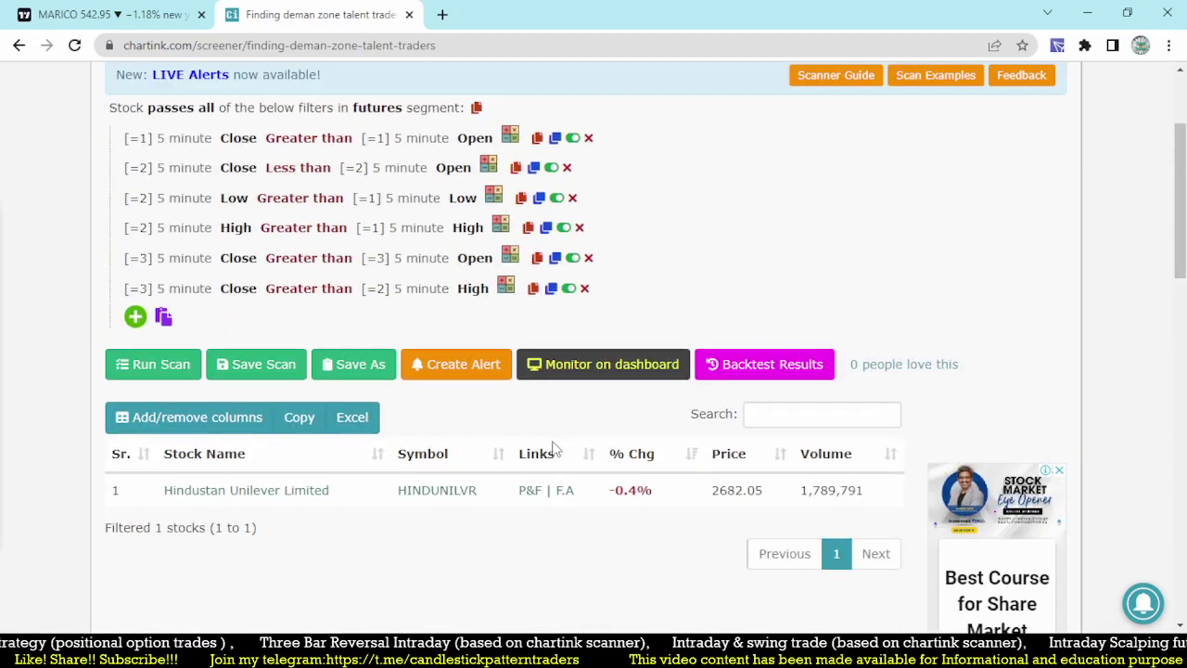
scroll(553, 447, "up", 2)
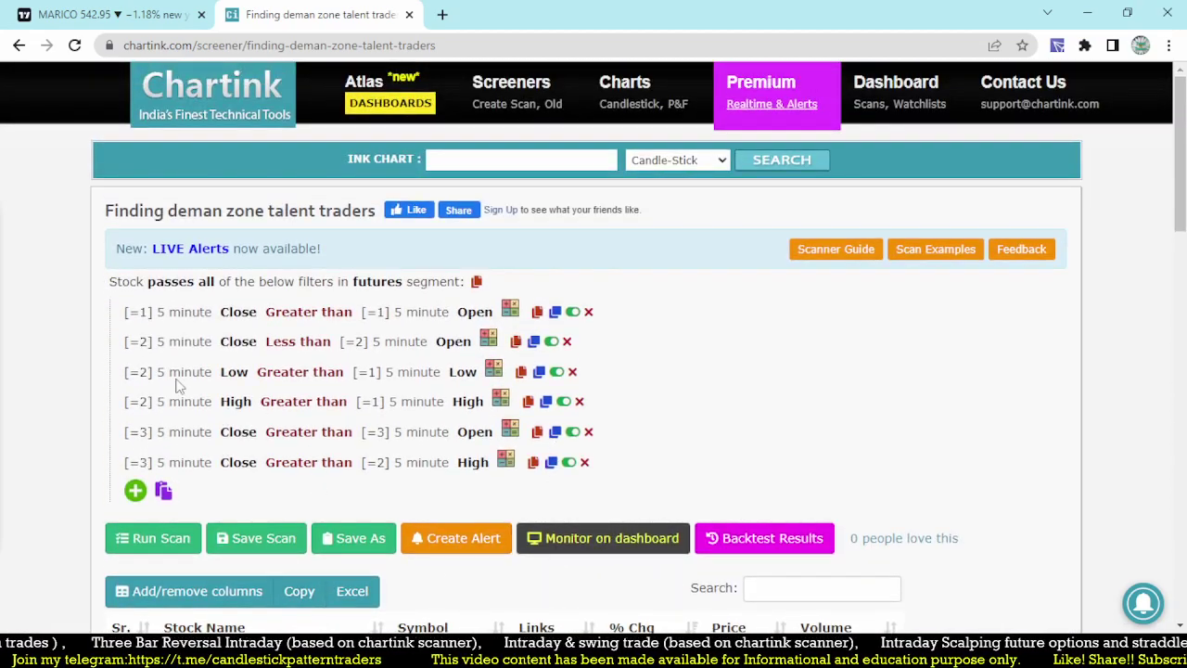
Set the timeframe before the comparison operator to 15 minute in the scan's first three filters
left_click(190, 312)
type("15")
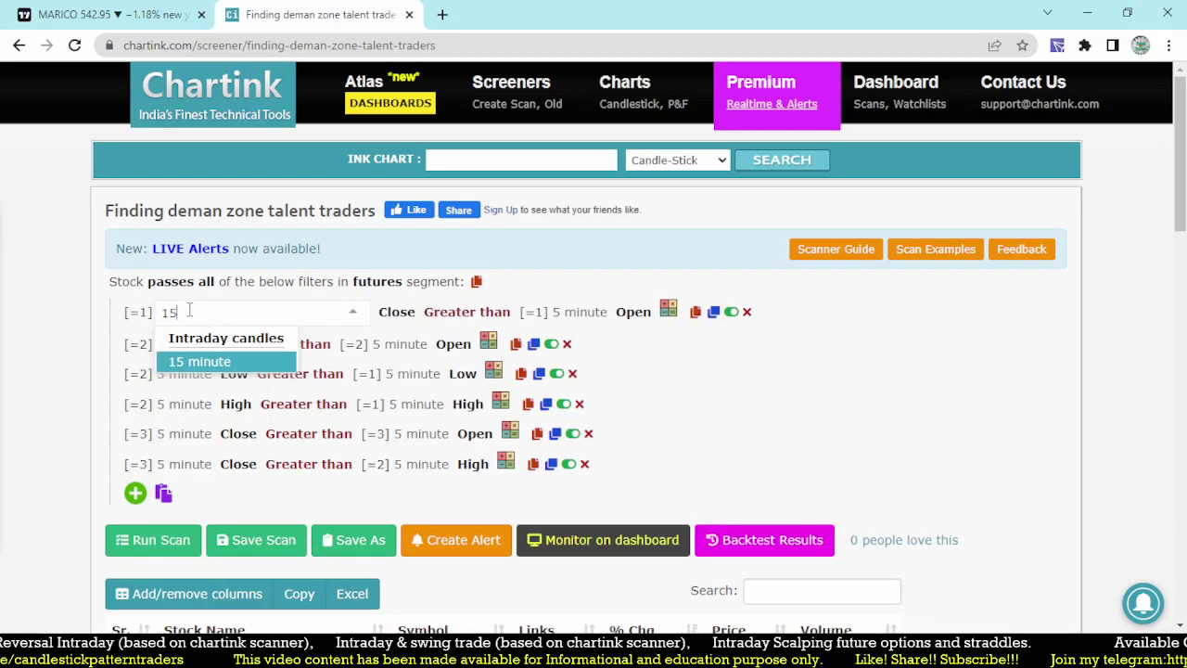
key("Return")
left_click(206, 344)
type("15")
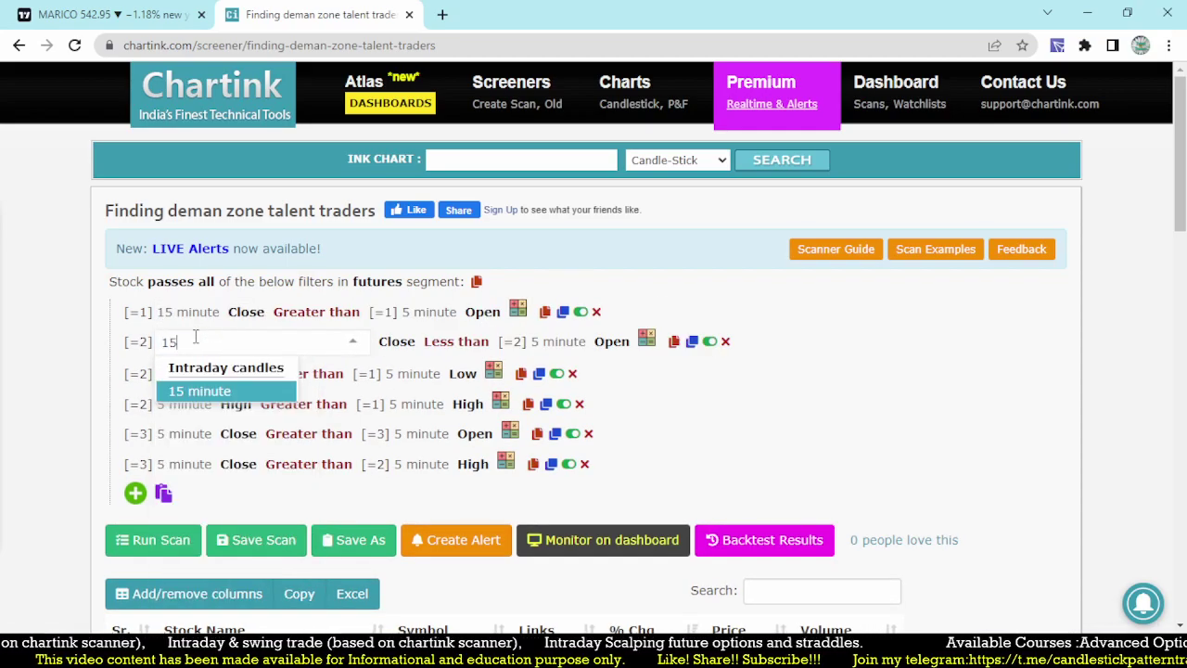
key("Return")
left_click(193, 380)
type("15")
key("Return")
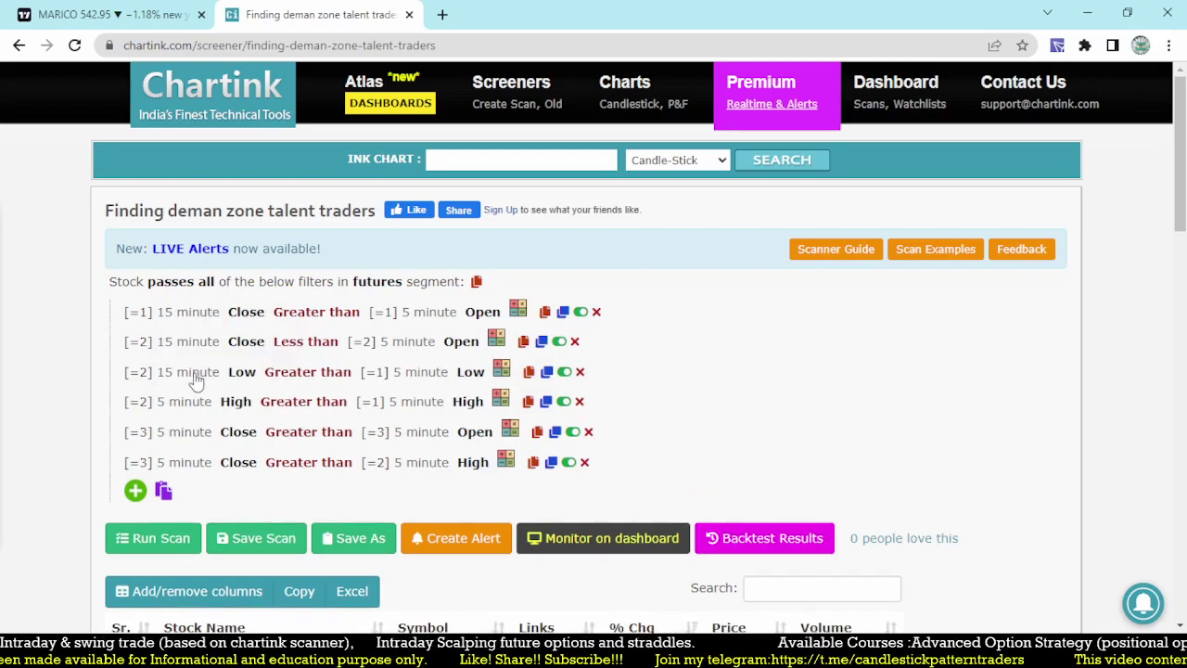
Set the timeframe before the comparison operator to 15 minute in the scan's last three filters
left_click(184, 401)
type("15")
key("Return")
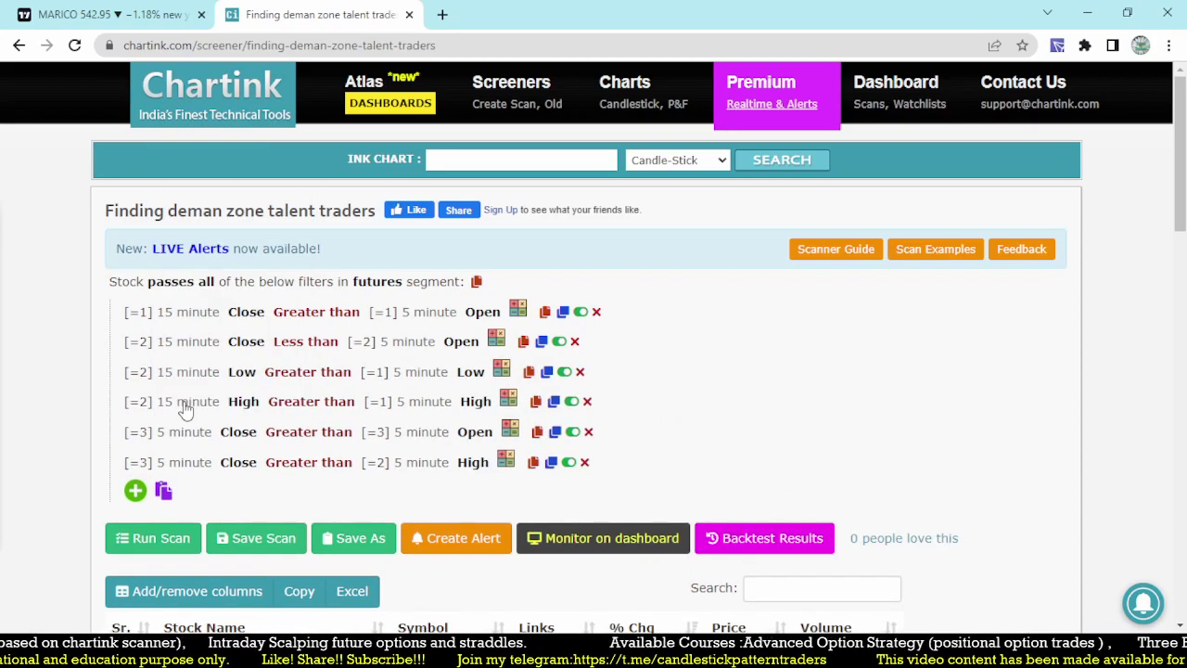
left_click(185, 433)
type("15")
key("Return")
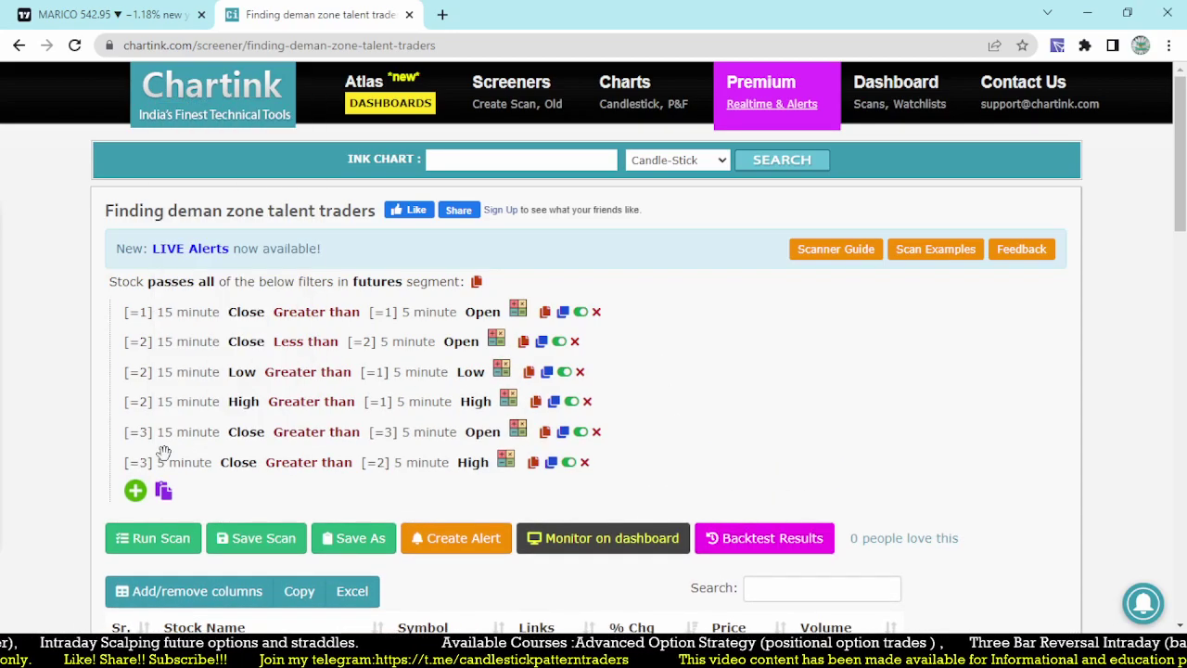
left_click(178, 461)
type("15")
key("Return")
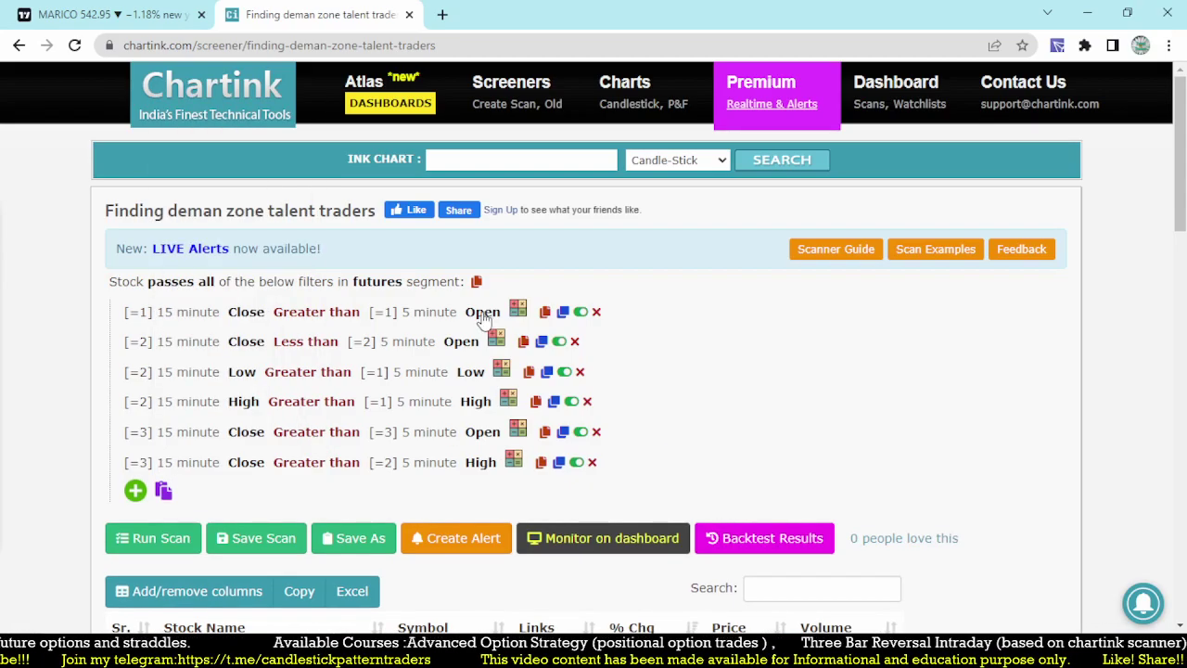
Set the timeframe after the comparison operator to 15 minute in the first three filters
left_click(440, 312)
type("15")
key("Return")
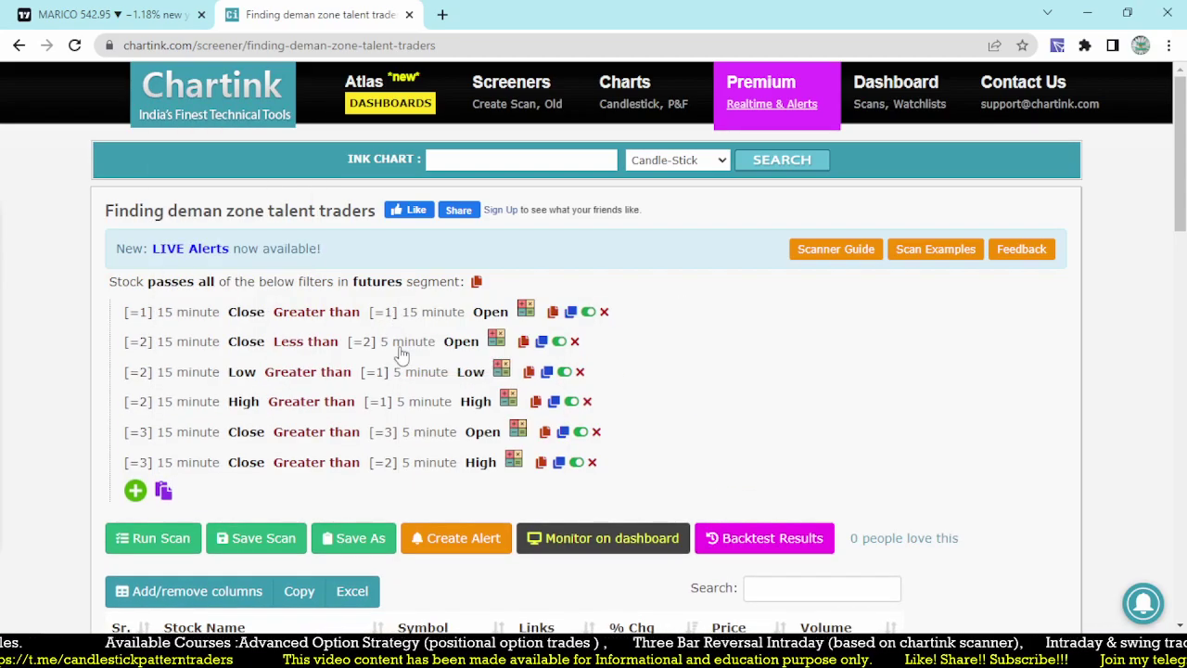
left_click(411, 341)
type("15")
key("Return")
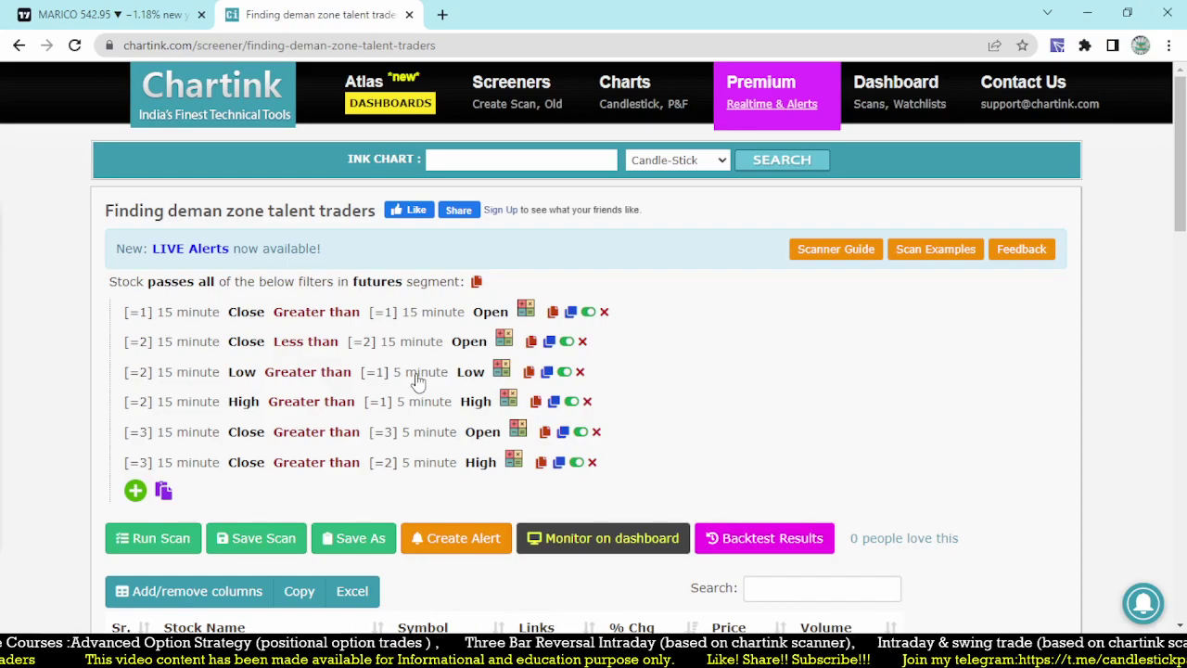
left_click(417, 372)
type("15")
key("Return")
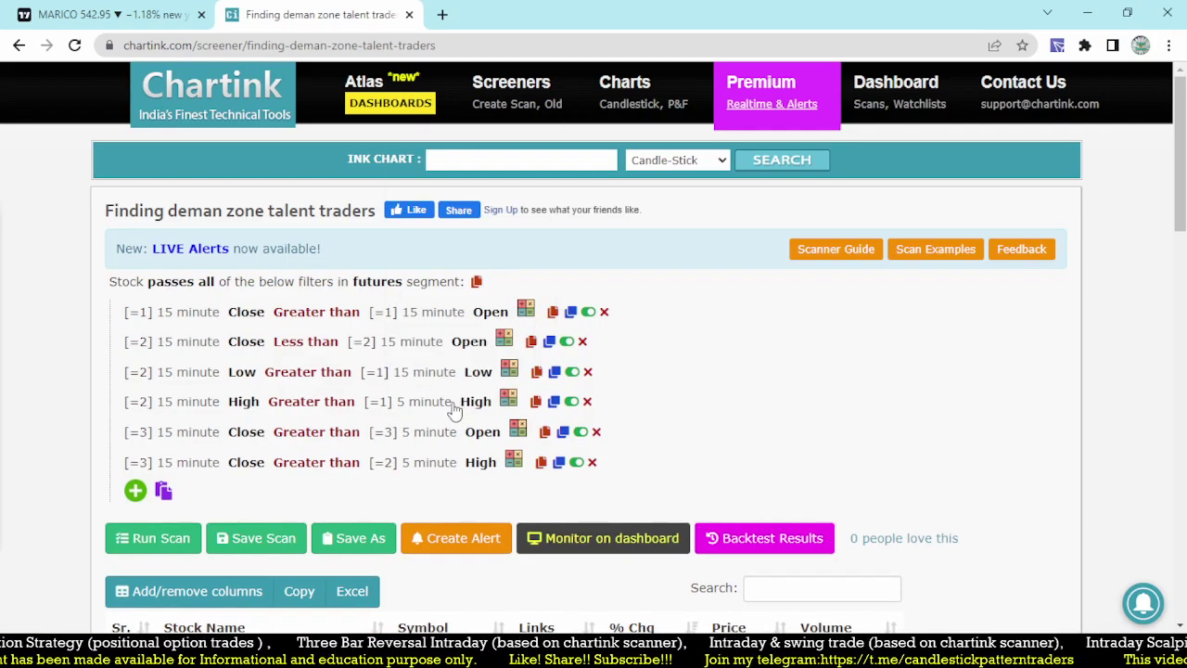
Set the timeframe after the comparison operator to 15 minute in the last three filters
left_click(443, 408)
type("15")
key("Return")
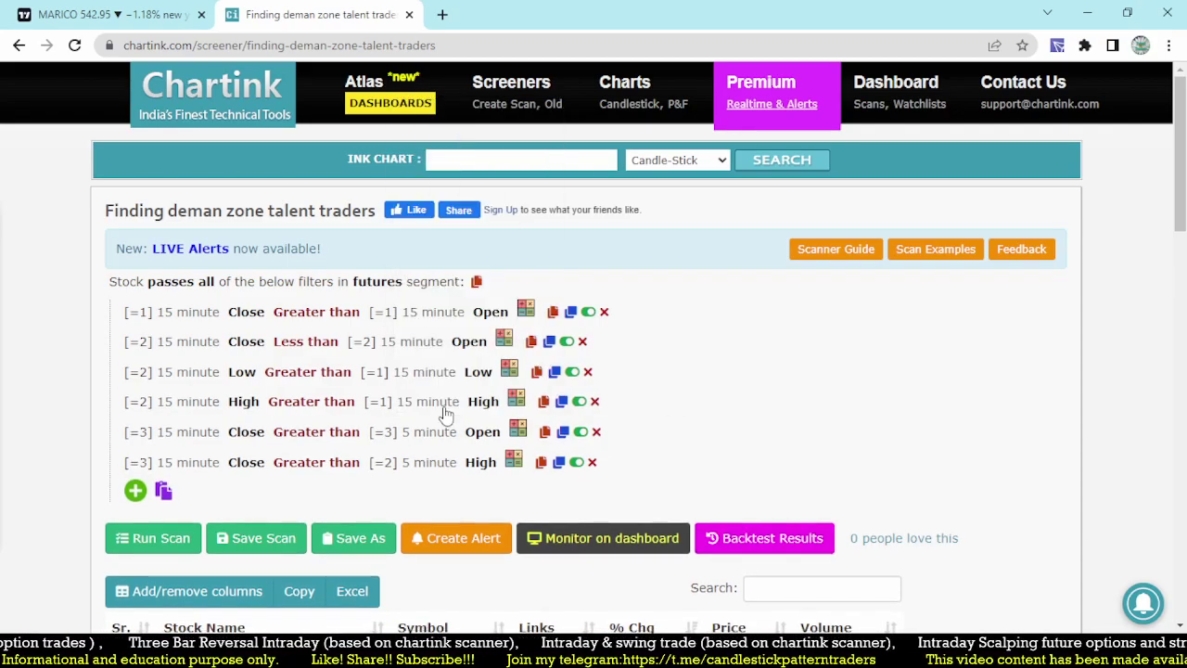
left_click(428, 432)
type("15")
key("Return")
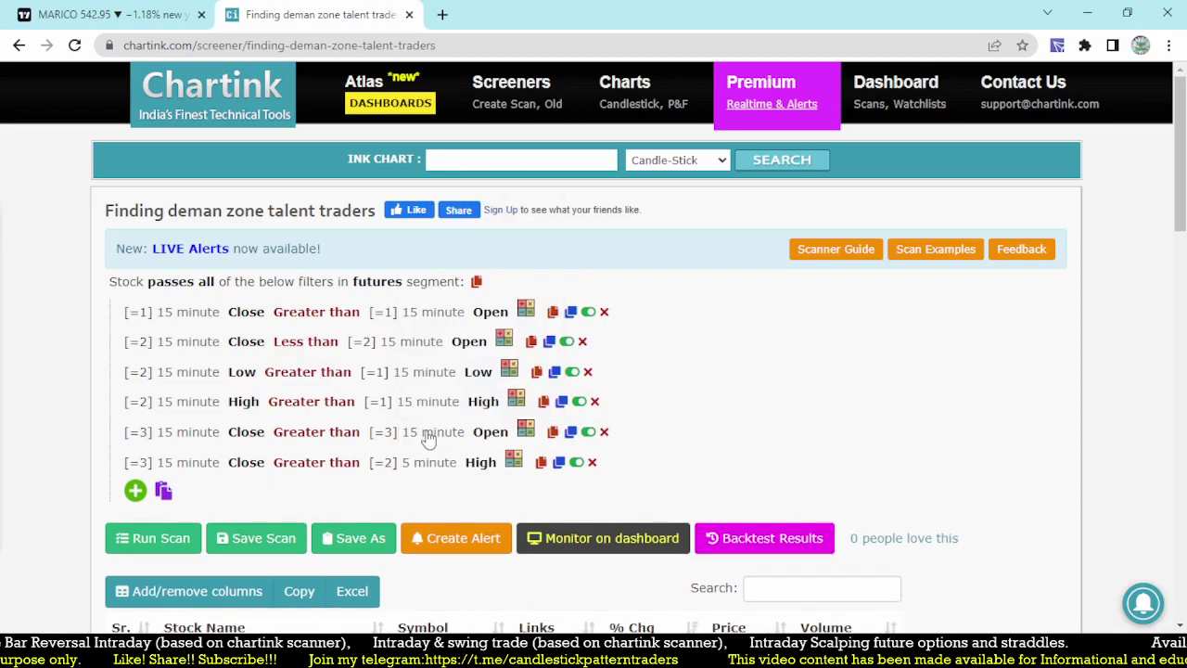
left_click(433, 462)
type("15")
key("Return")
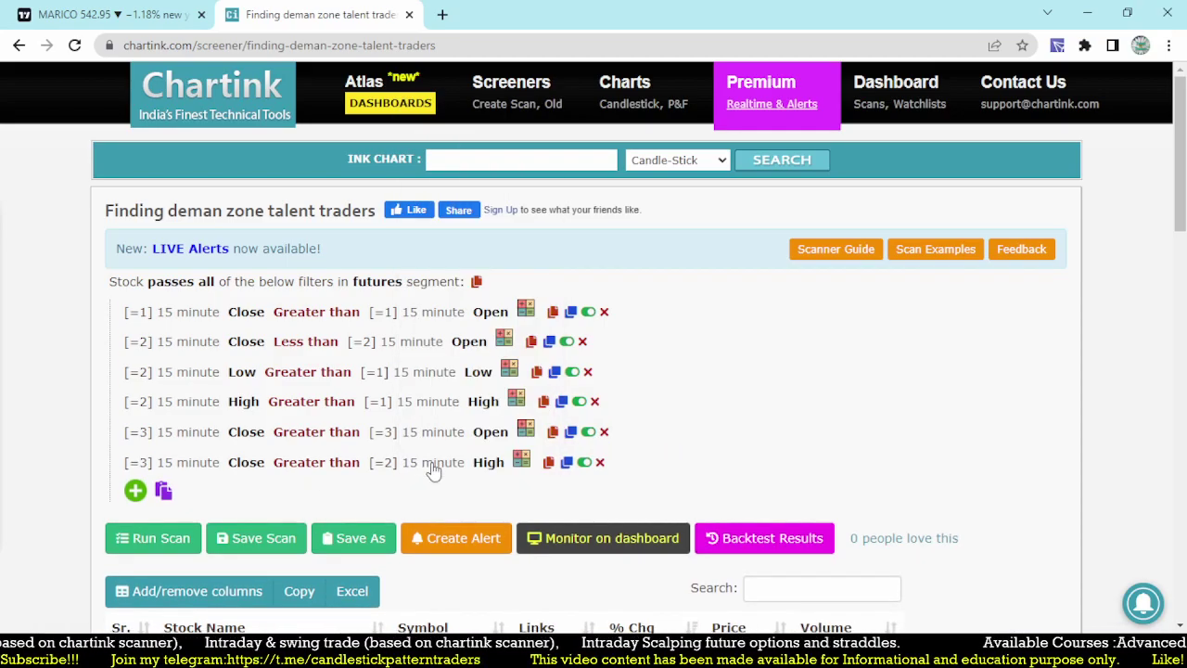
scroll(59, 513, "down", 1)
left_click(121, 455)
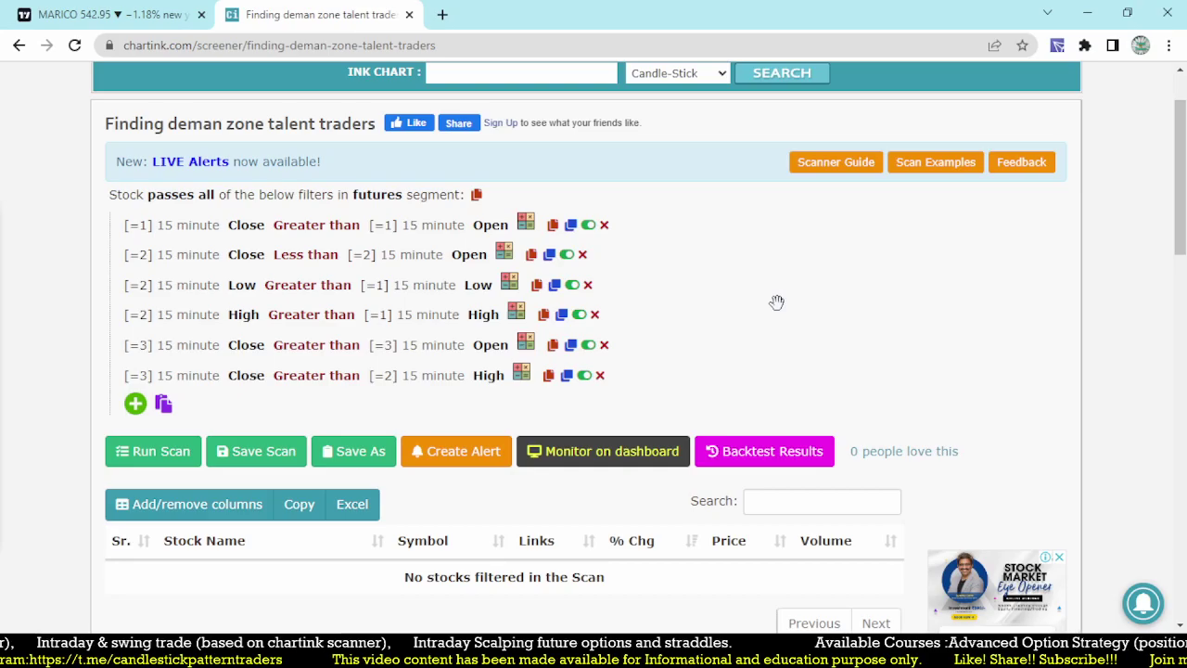
scroll(776, 303, "down", 6)
scroll(492, 321, "down", 5)
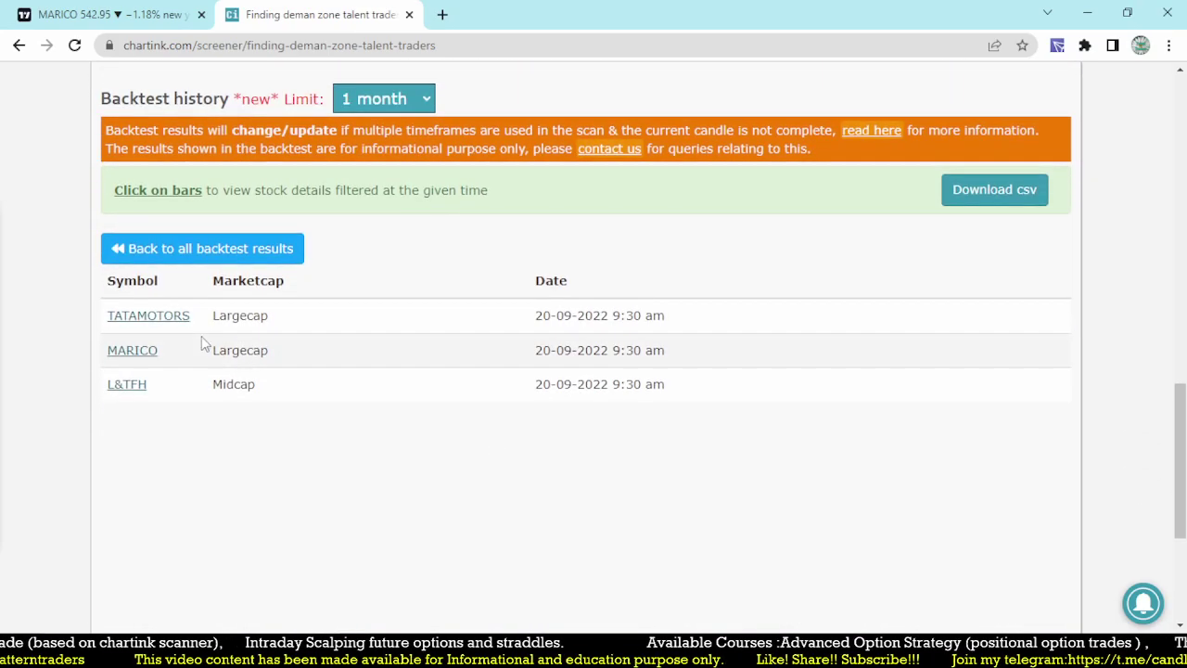
scroll(699, 265, "down", 3)
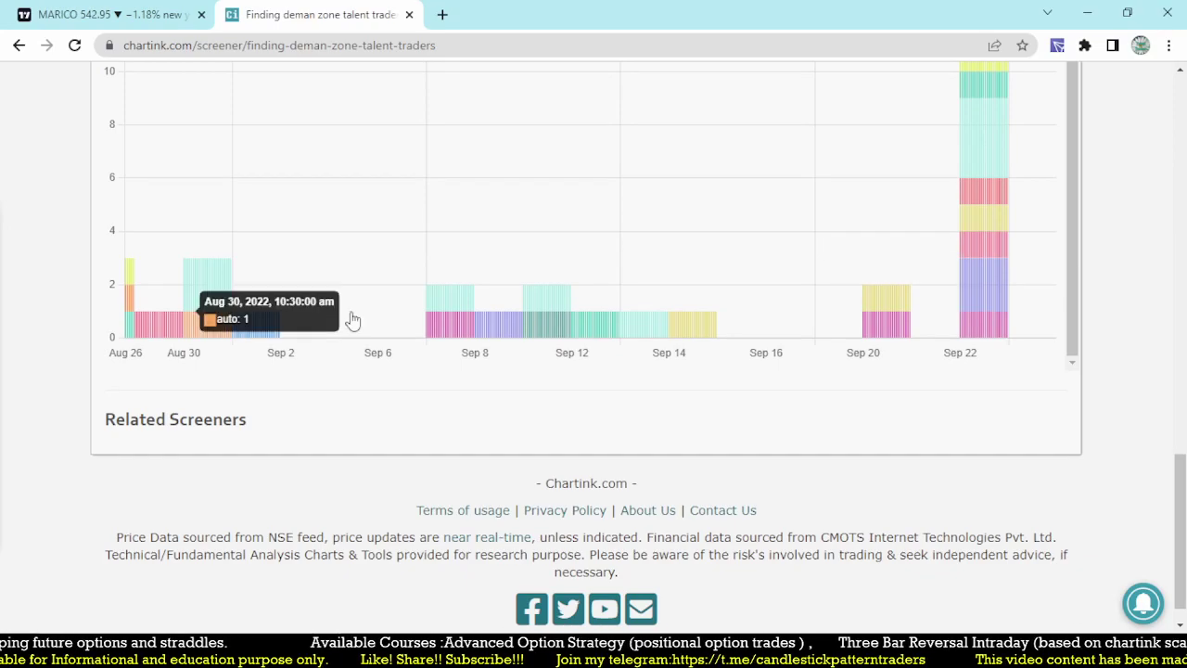
left_click(974, 316)
scroll(399, 334, "up", 2)
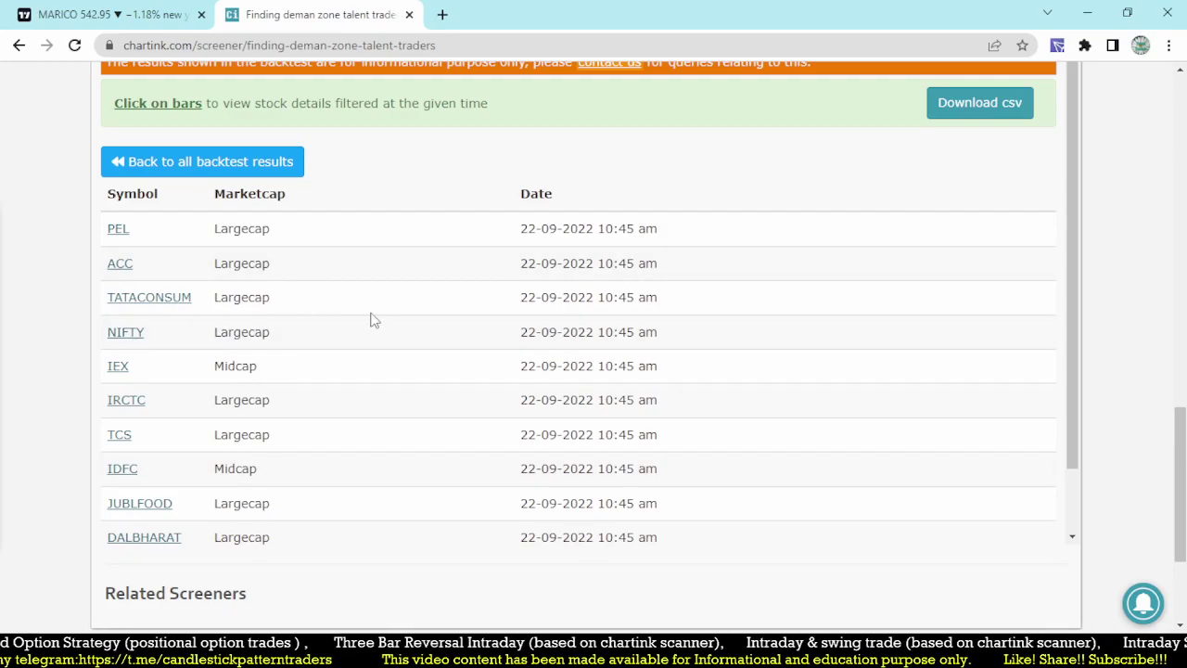
Switch to the TradingView chart, set its interval to 15 minutes and load the NSE stock PEL (Piramal Enterprise)
left_click(102, 14)
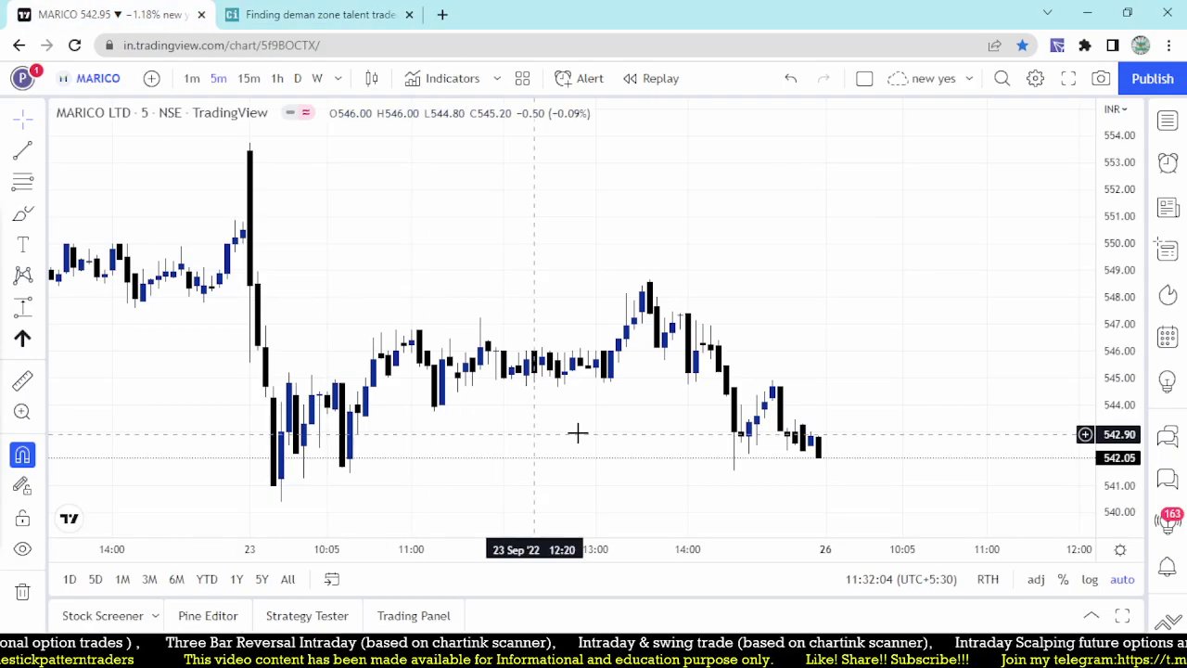
type("15")
key("Return")
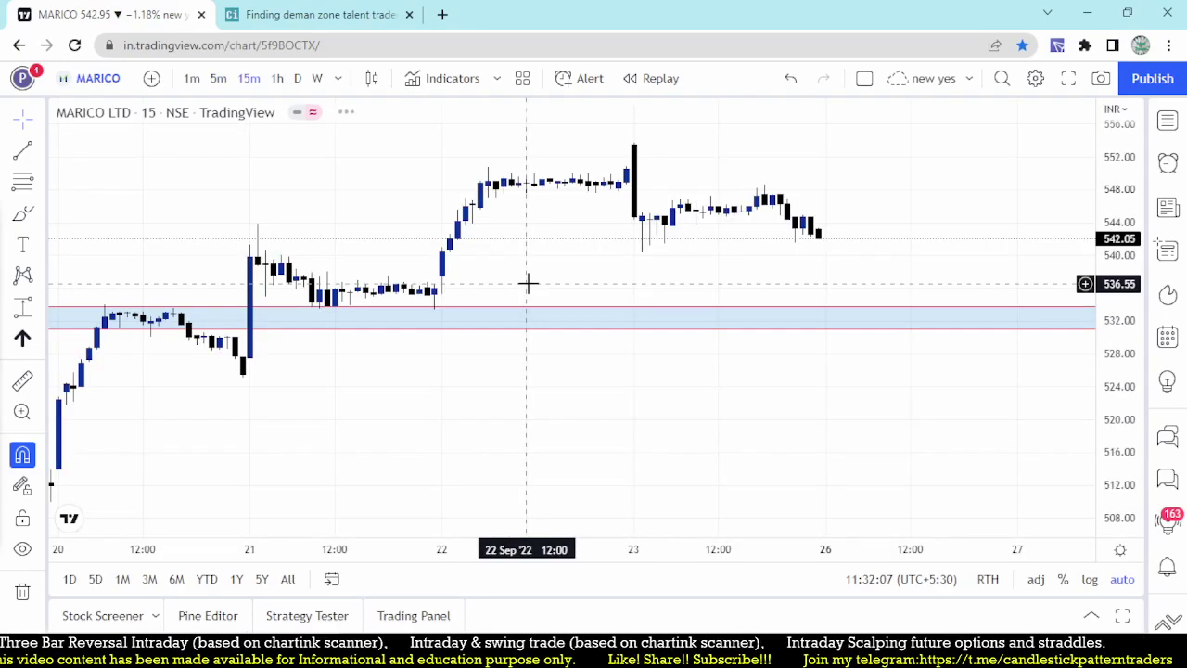
type("PEL")
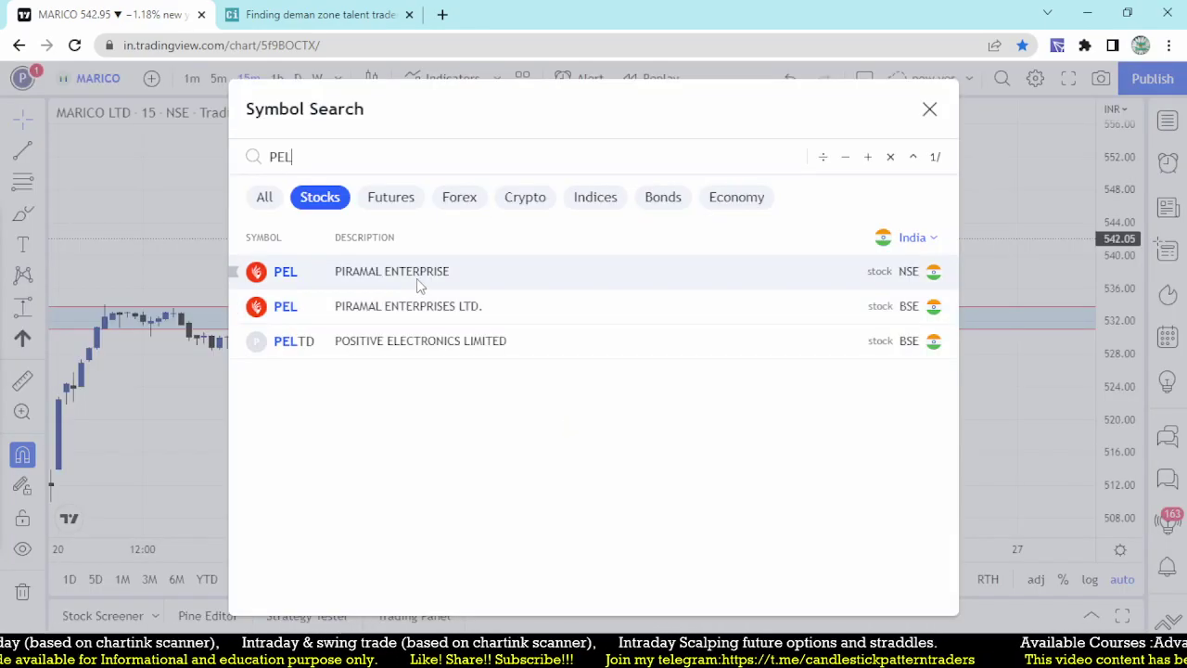
left_click(417, 284)
Recheck the signal time in the Chartink backtest list and examine PEL's candles around 22 Sep 2022 10:45 on the TradingView chart
left_click(314, 11)
scroll(490, 339, "up", 2)
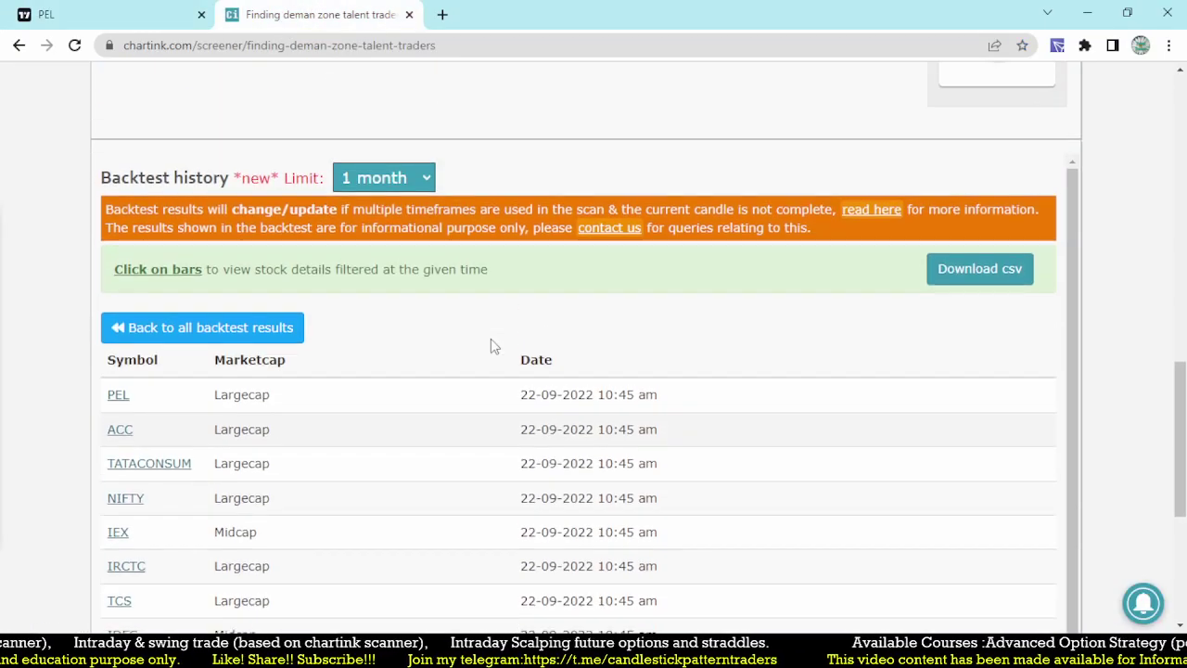
left_click(117, 11)
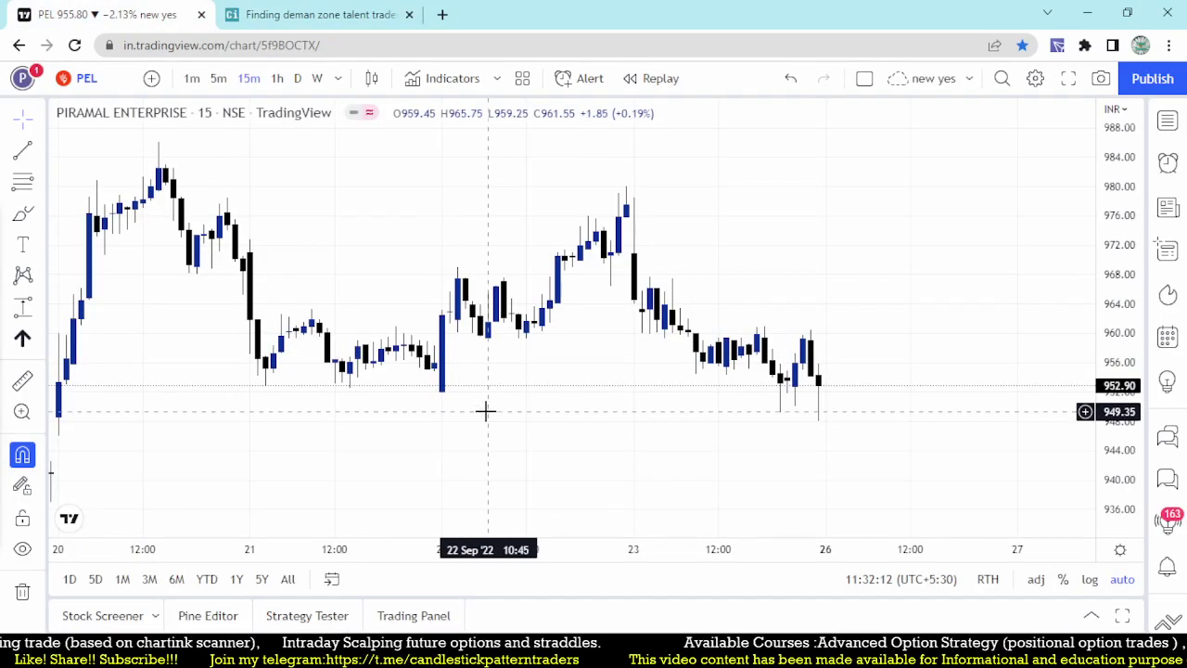
scroll(445, 413, "up", 1)
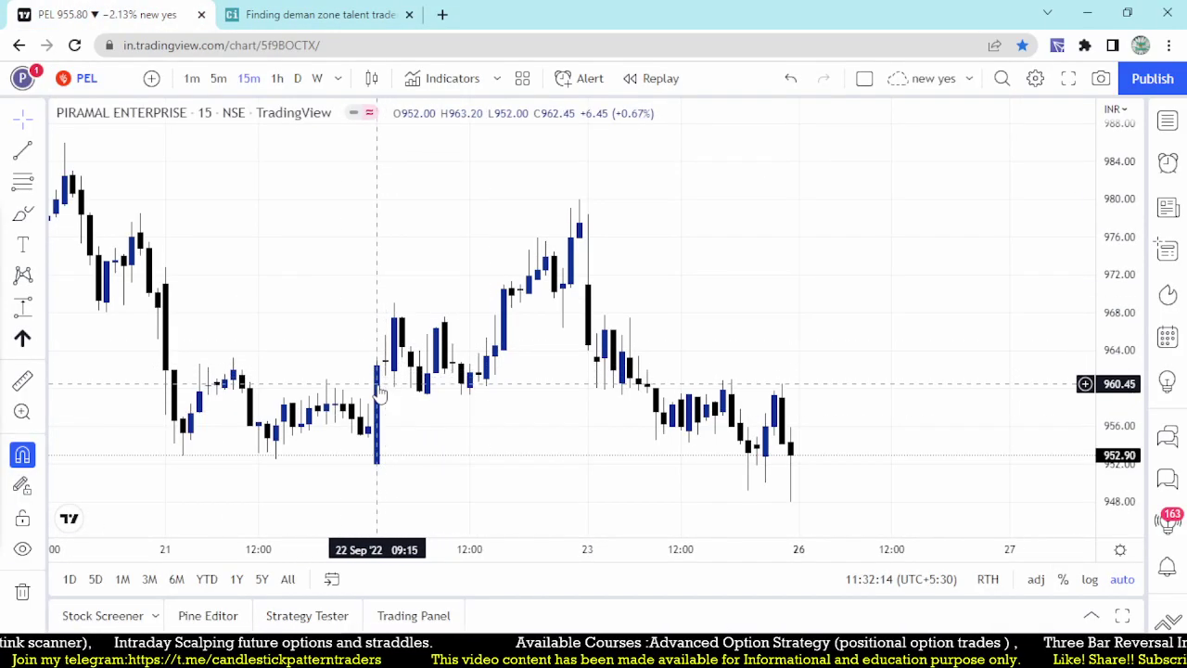